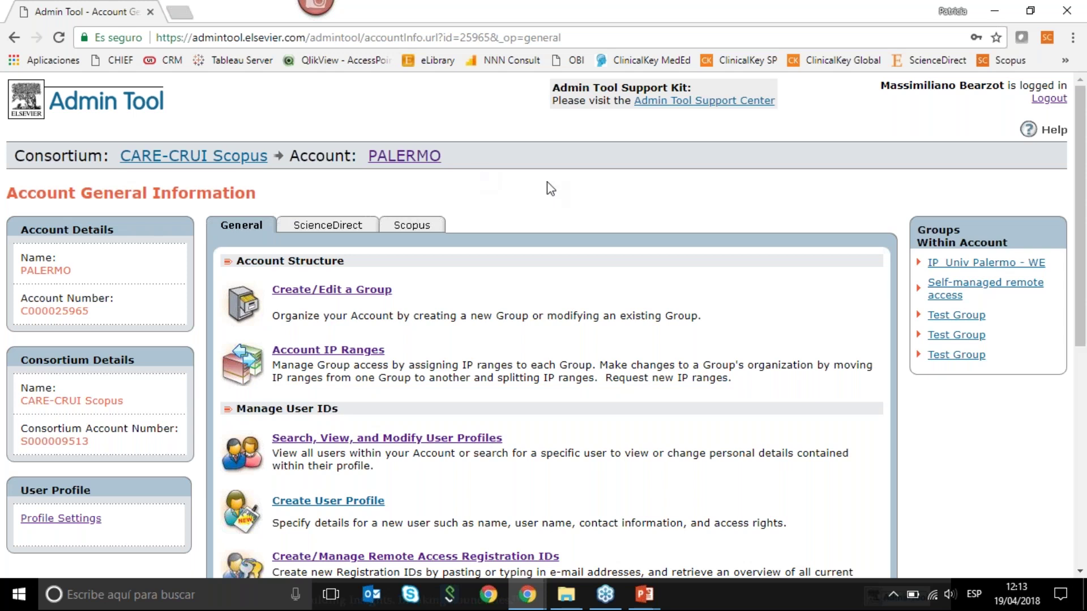
Switch to the PowerPoint slideshow and review the slides on accessing Admin Tool and its general information screen
scroll(551, 188, "down", 1)
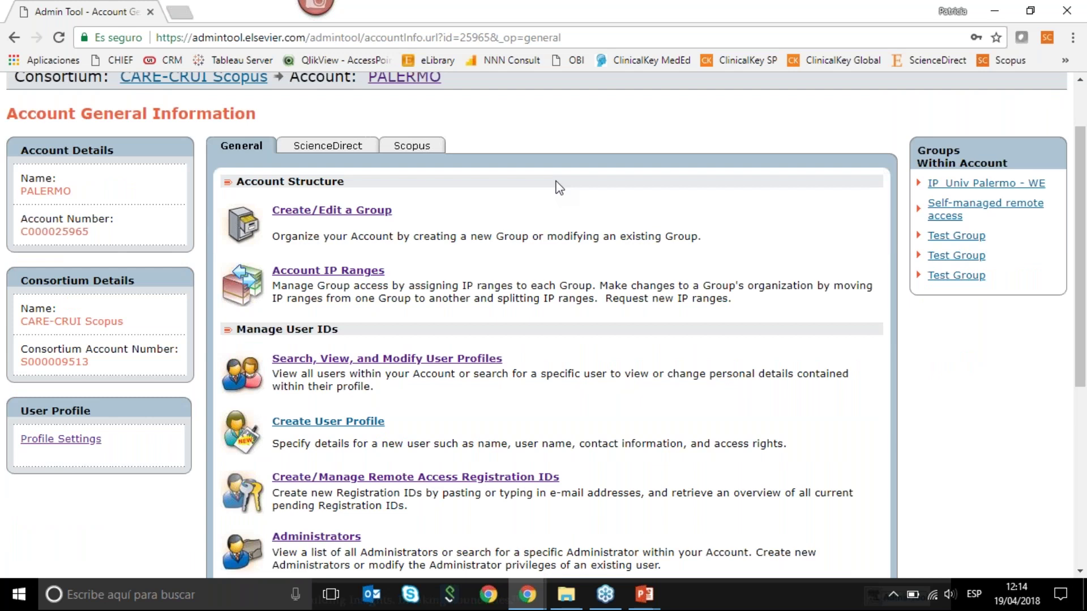
key("alt+Tab")
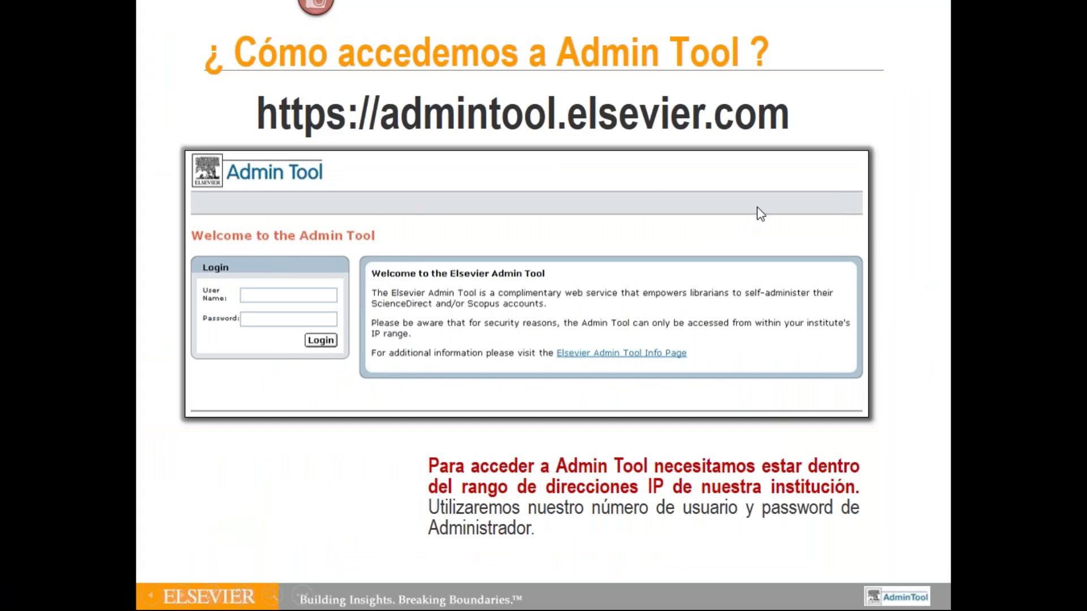
left_click(777, 206)
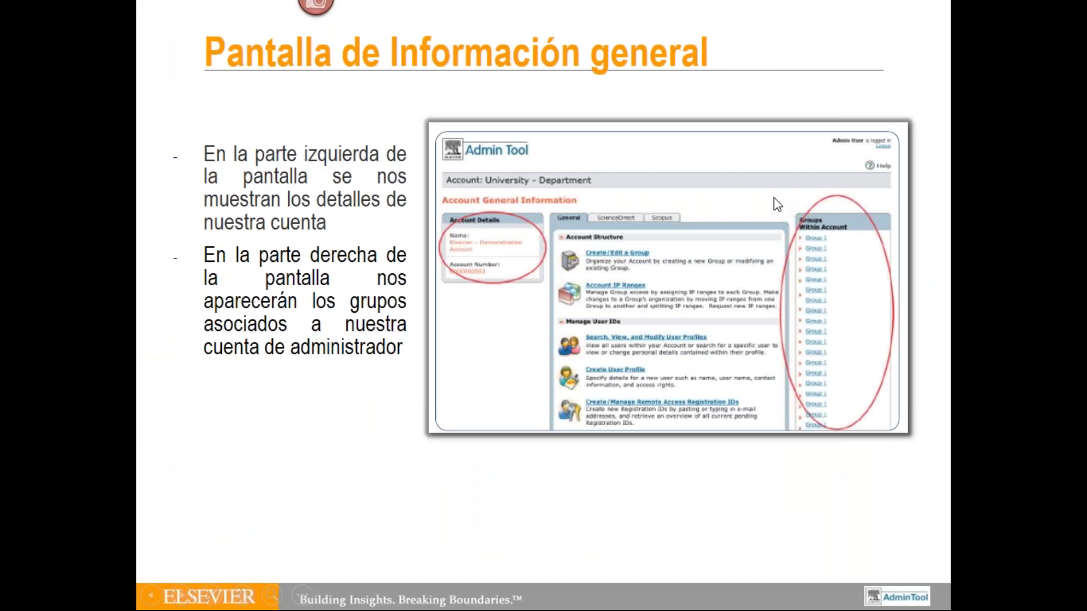
left_click(777, 205)
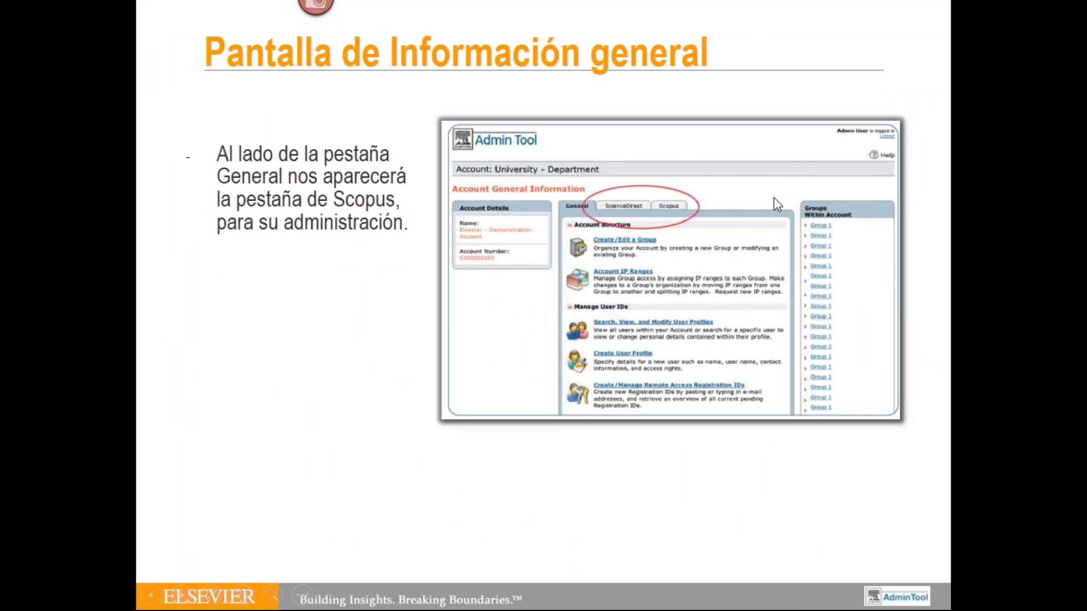
key("Right")
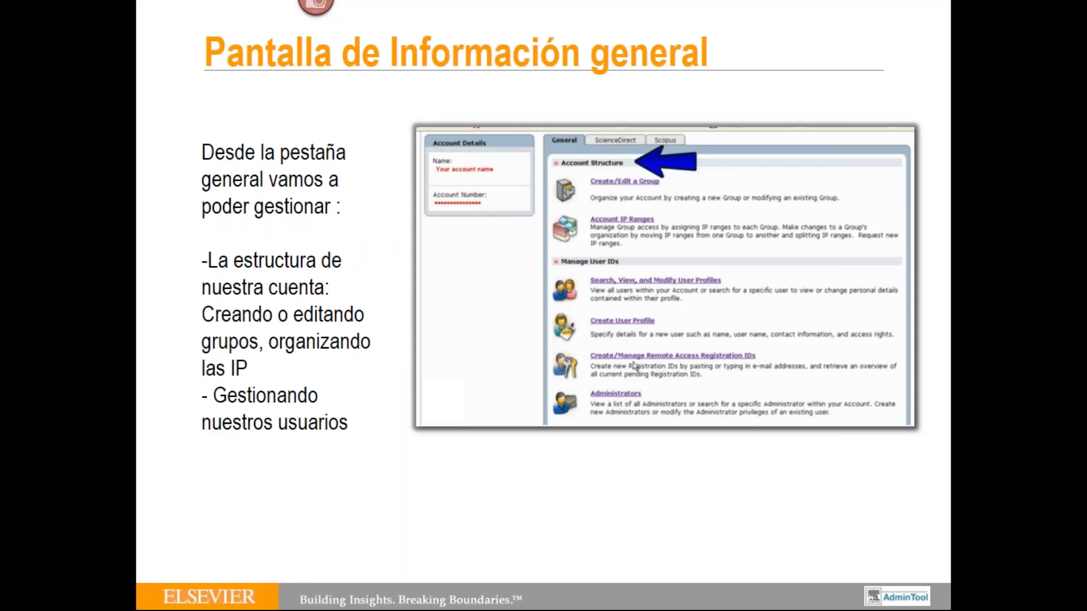
Return to Admin Tool in the browser and examine the administrator's own profile settings, from login details to contact information
key("alt+Tab")
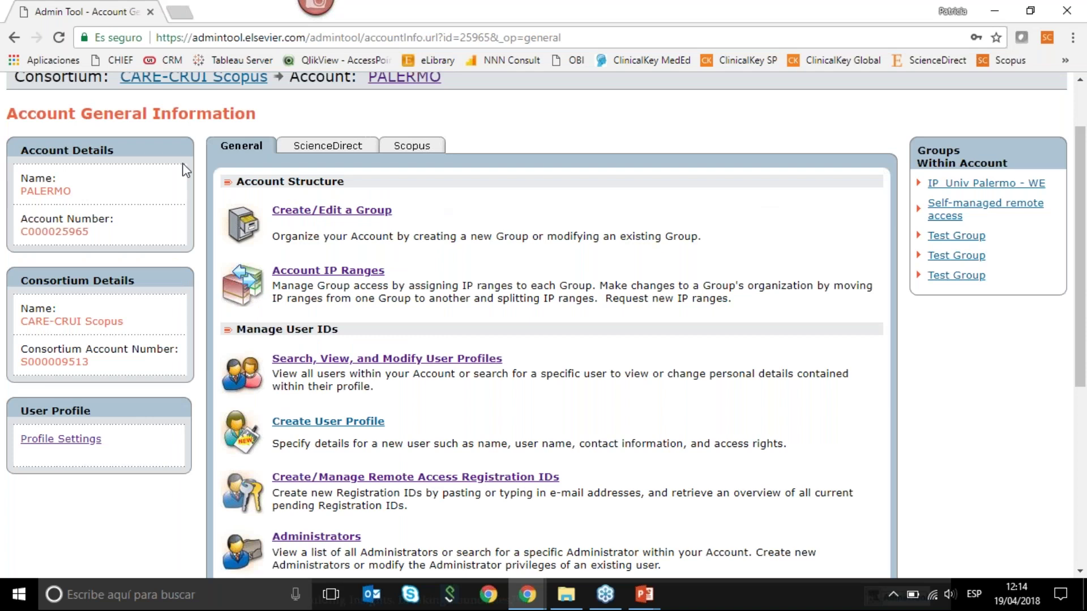
scroll(242, 189, "up", 2)
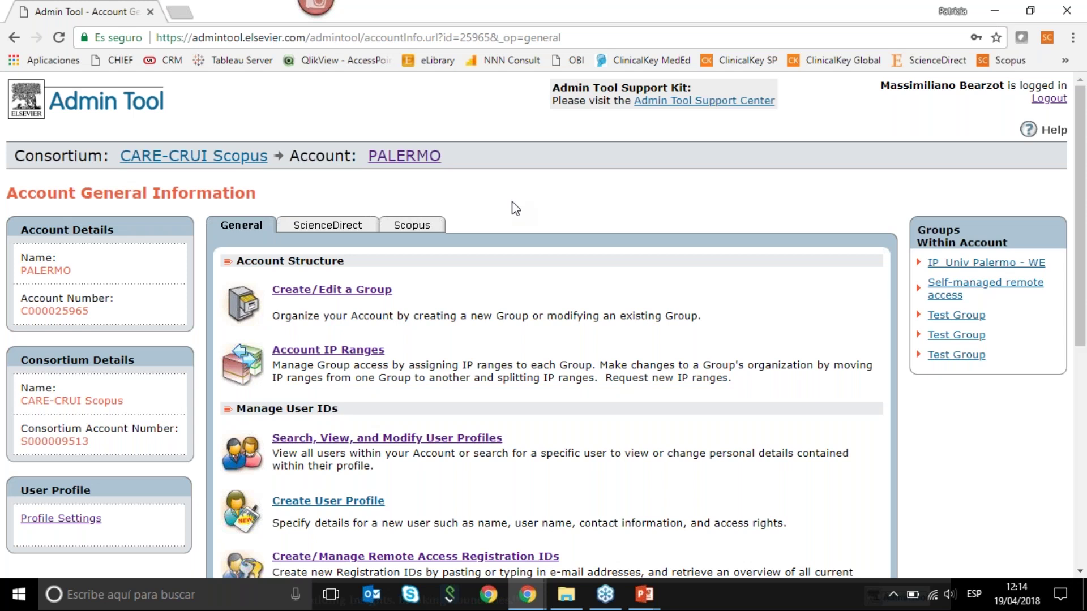
scroll(512, 208, "down", 2)
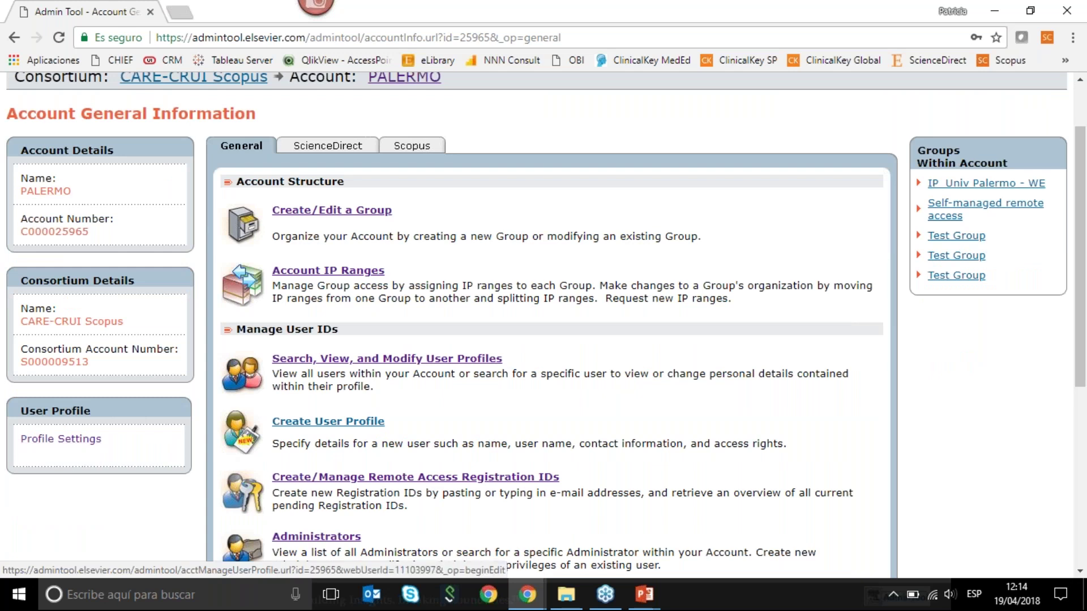
left_click(61, 439)
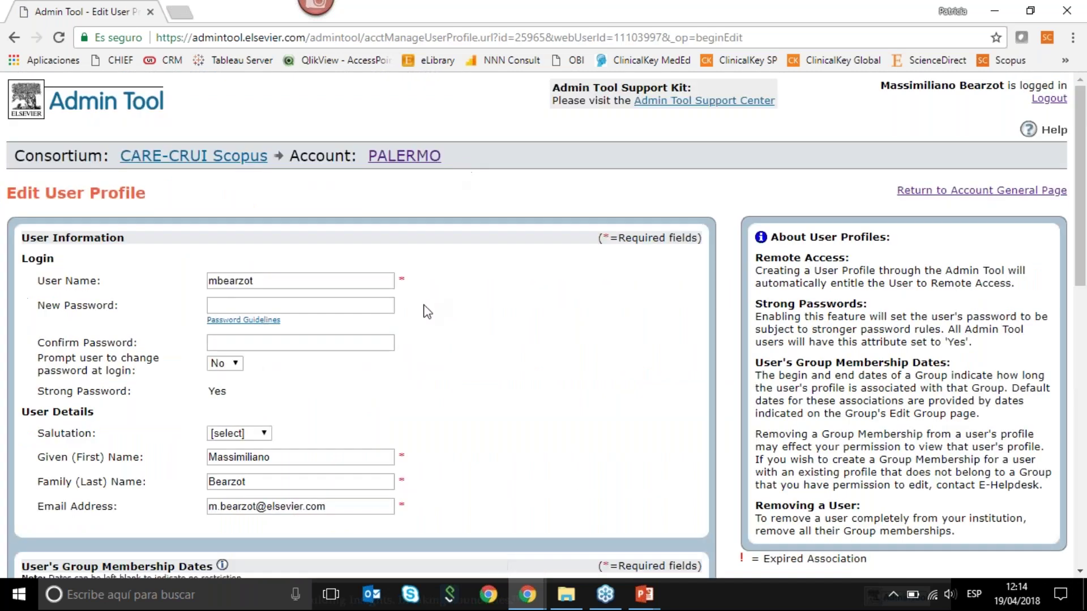
scroll(351, 296, "down", 7)
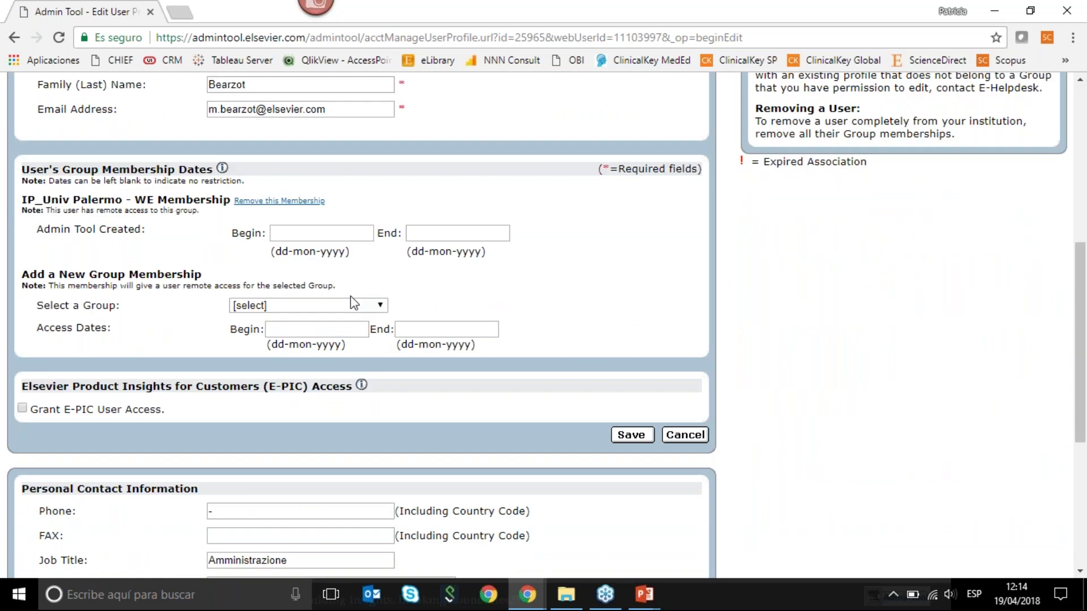
scroll(351, 296, "down", 4)
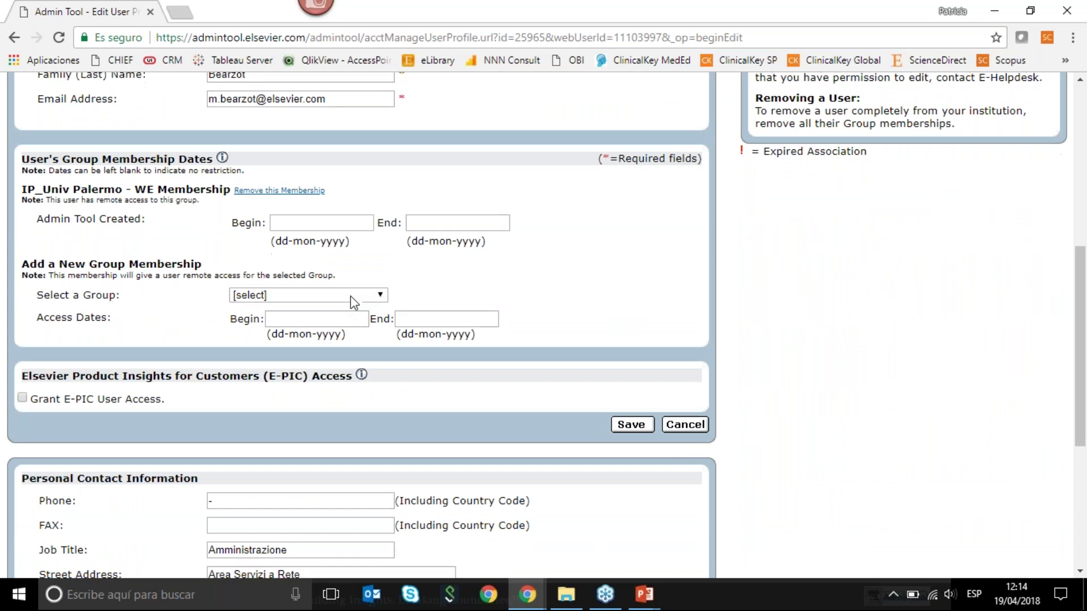
scroll(350, 297, "down", 1)
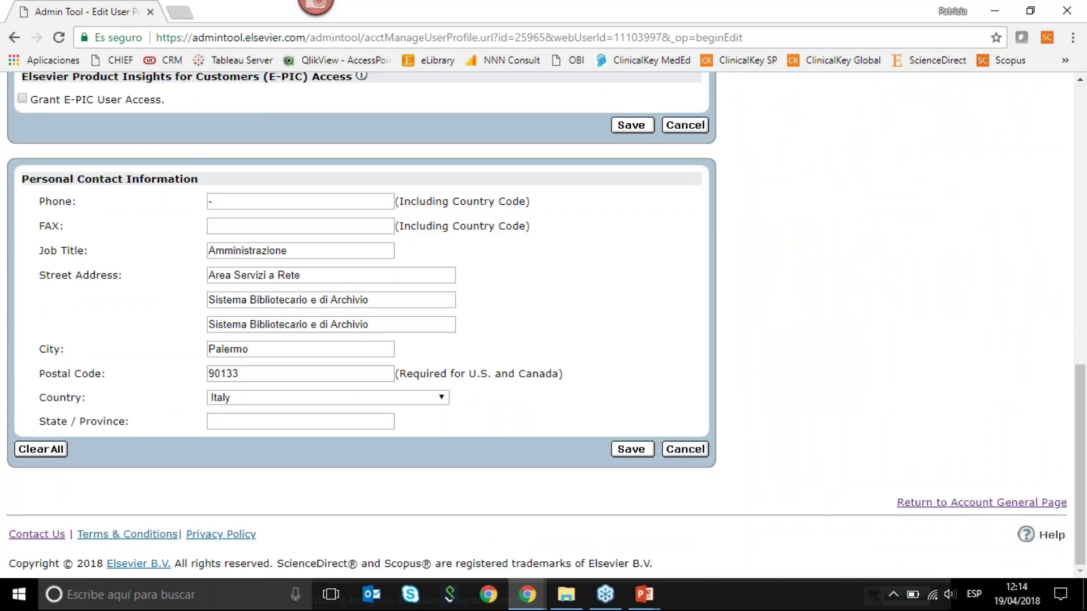
scroll(438, 223, "up", 12)
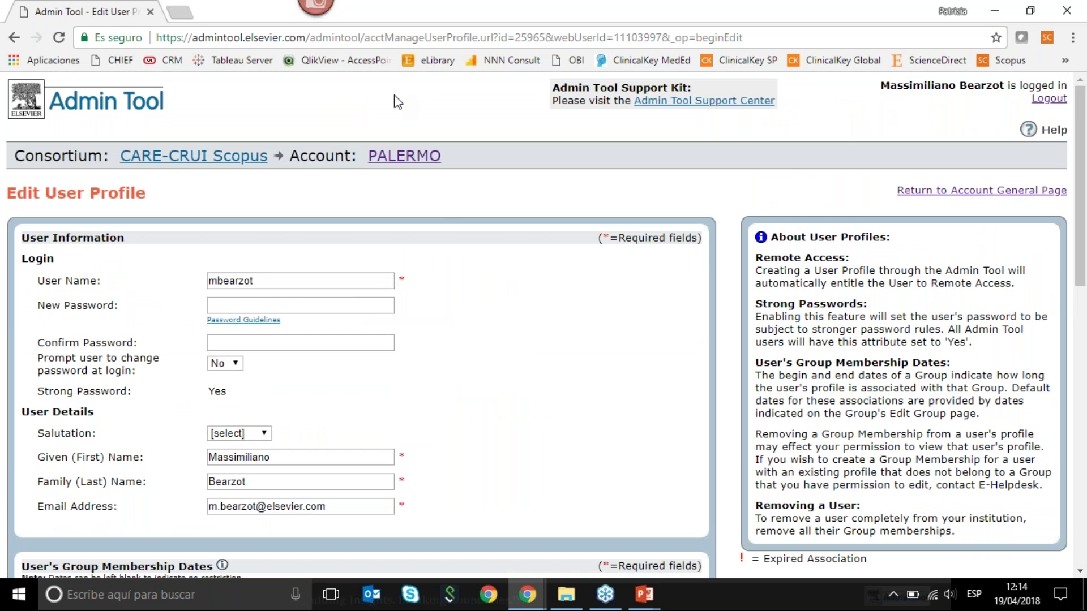
left_click(14, 38)
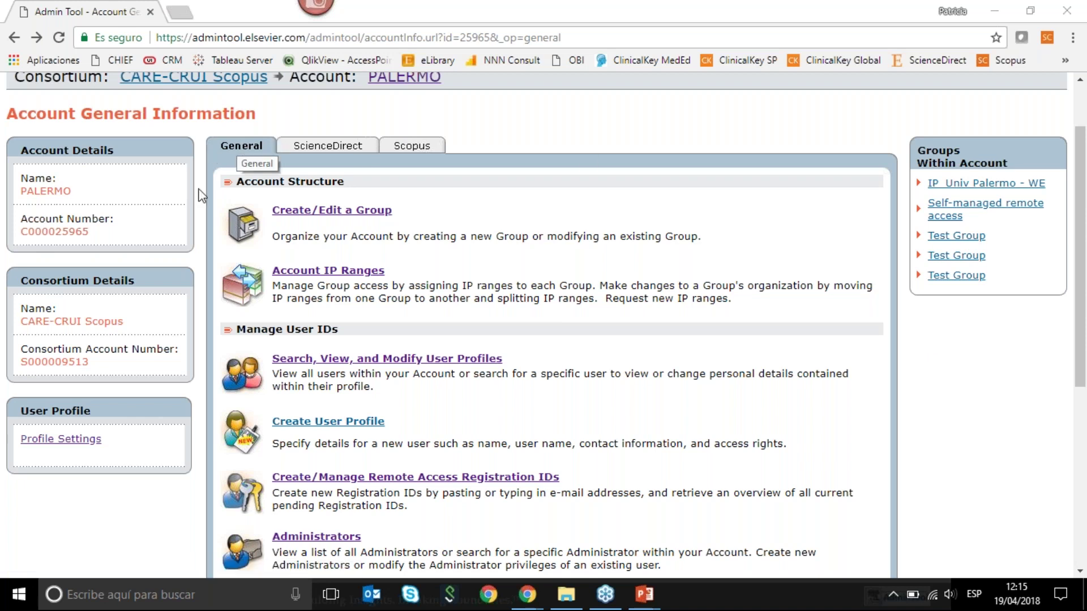
Inspect the group creation form and the IP_Univ Palermo - WE group's membership and default date fields, leaving both without saving
left_click(320, 213)
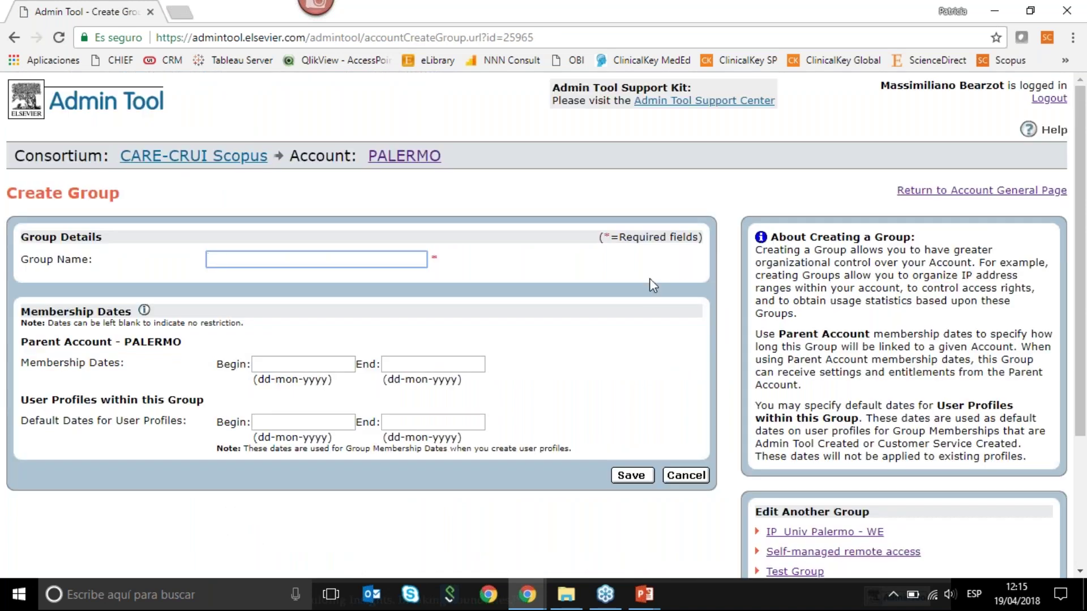
scroll(650, 278, "down", 3)
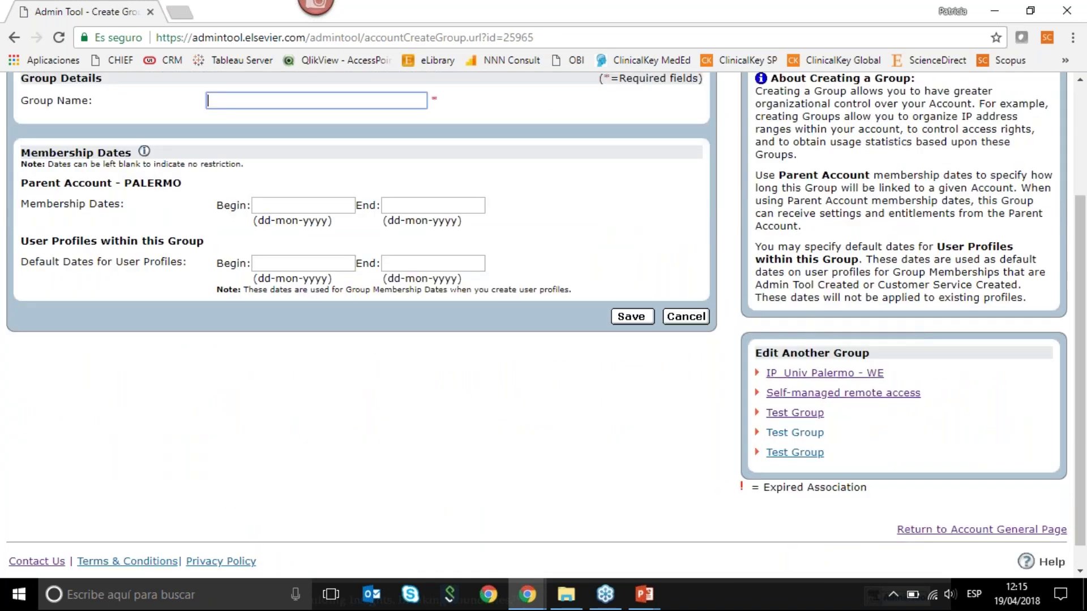
left_click(866, 373)
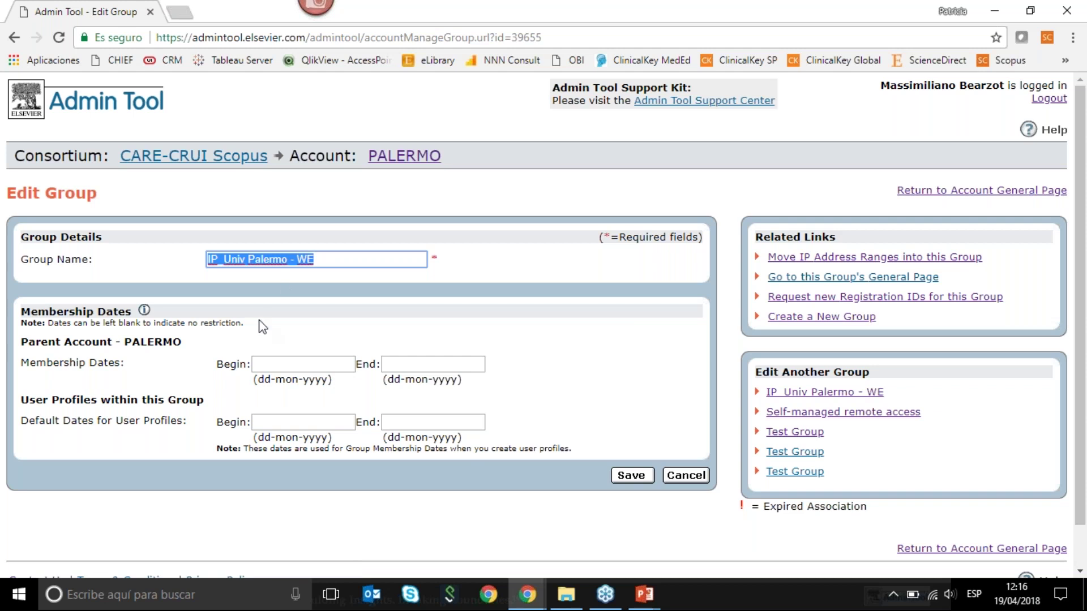
left_click(285, 361)
left_click(417, 364)
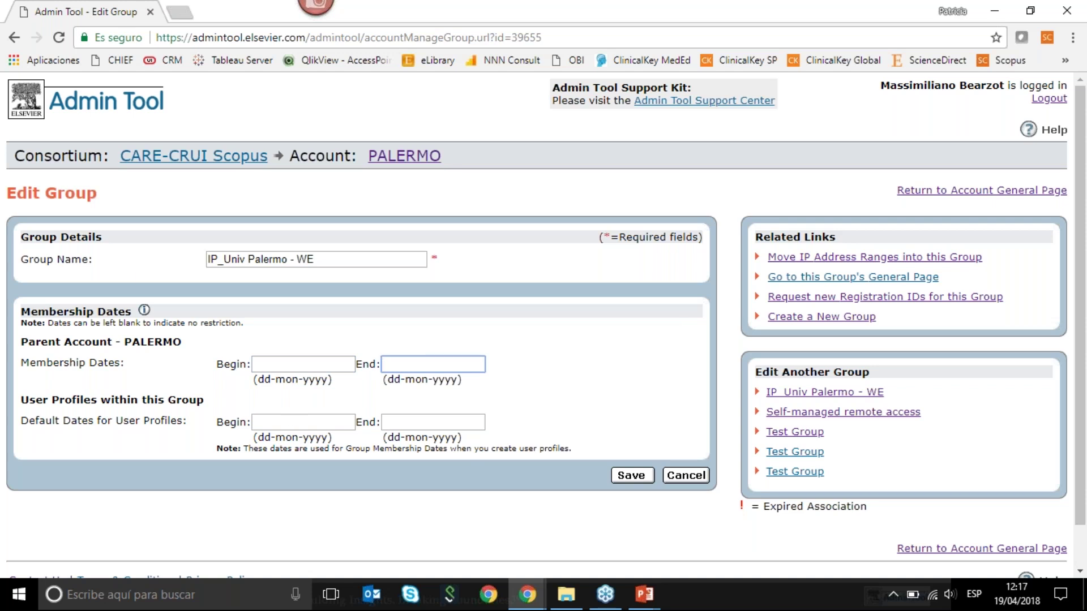
left_click(322, 419)
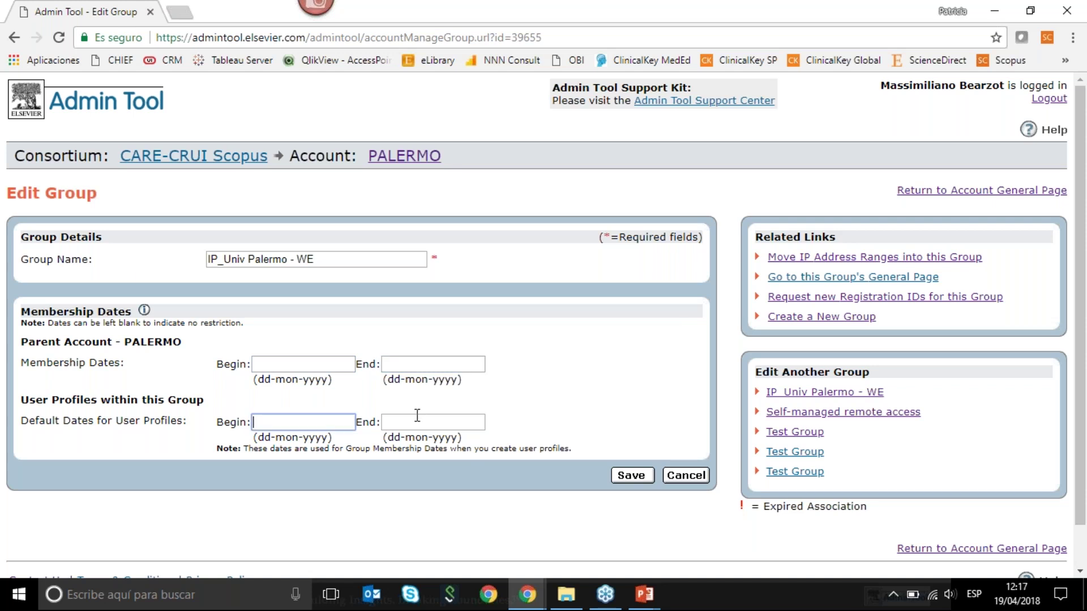
left_click(685, 475)
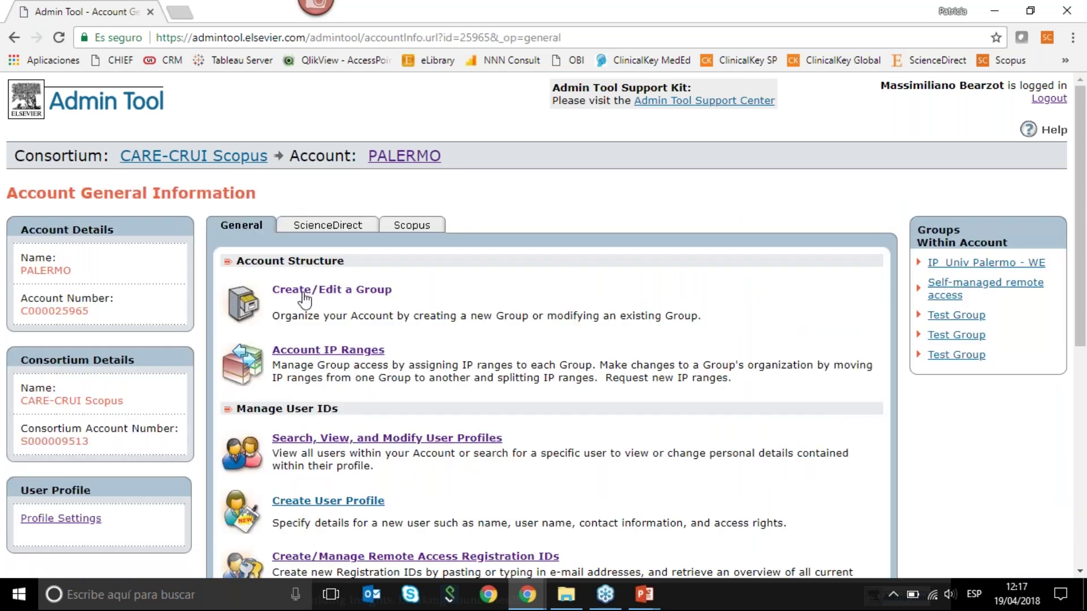
left_click(306, 291)
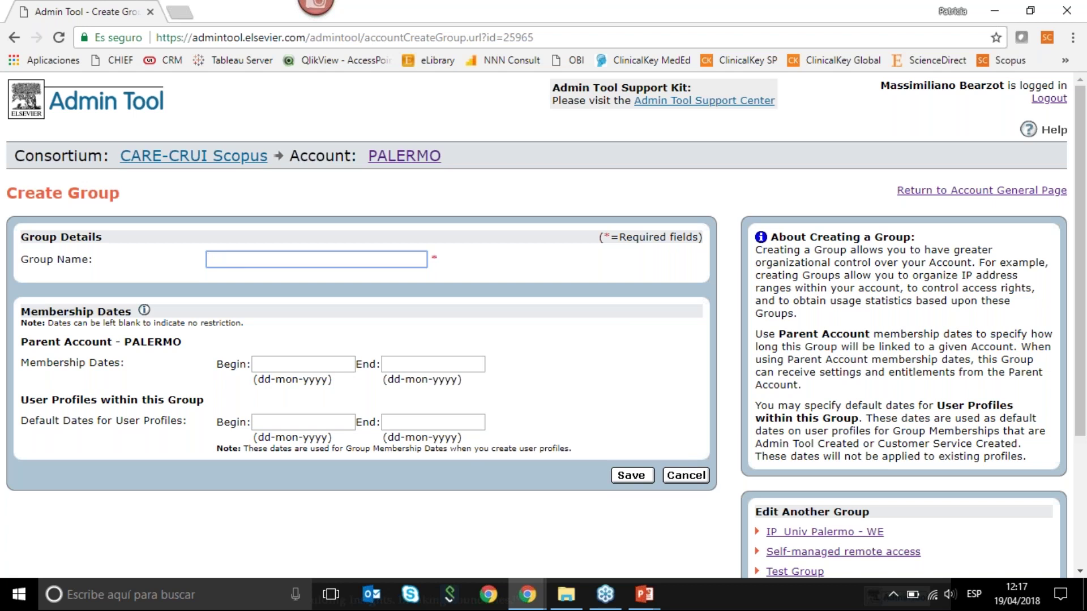
left_click(685, 473)
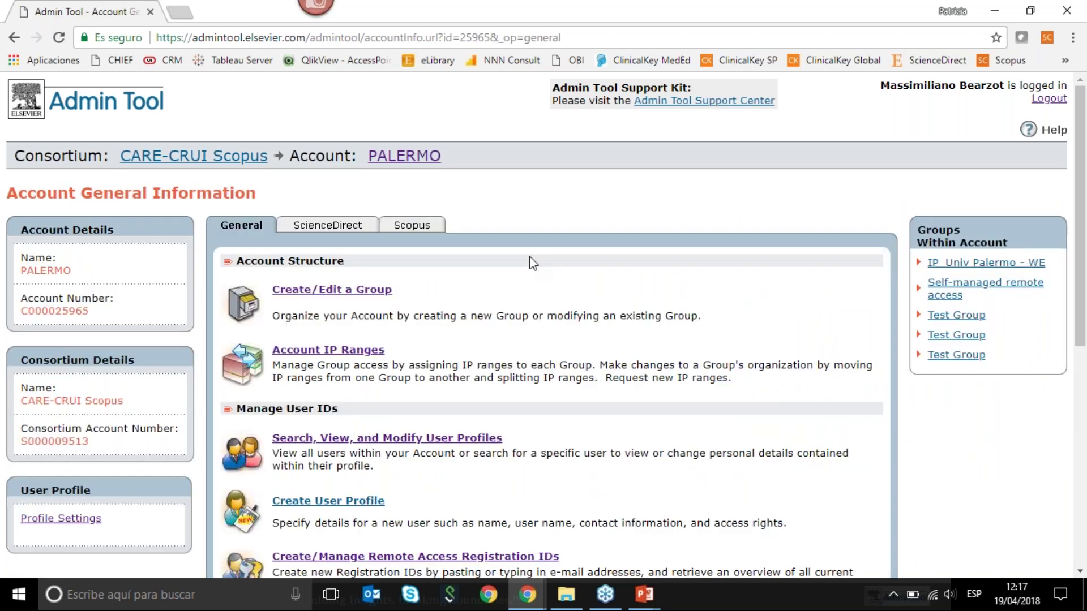
View the account IP ranges, mark the IP_Univ Palermo - WE group's range, and go back to the account page without changing it
scroll(530, 254, "down", 1)
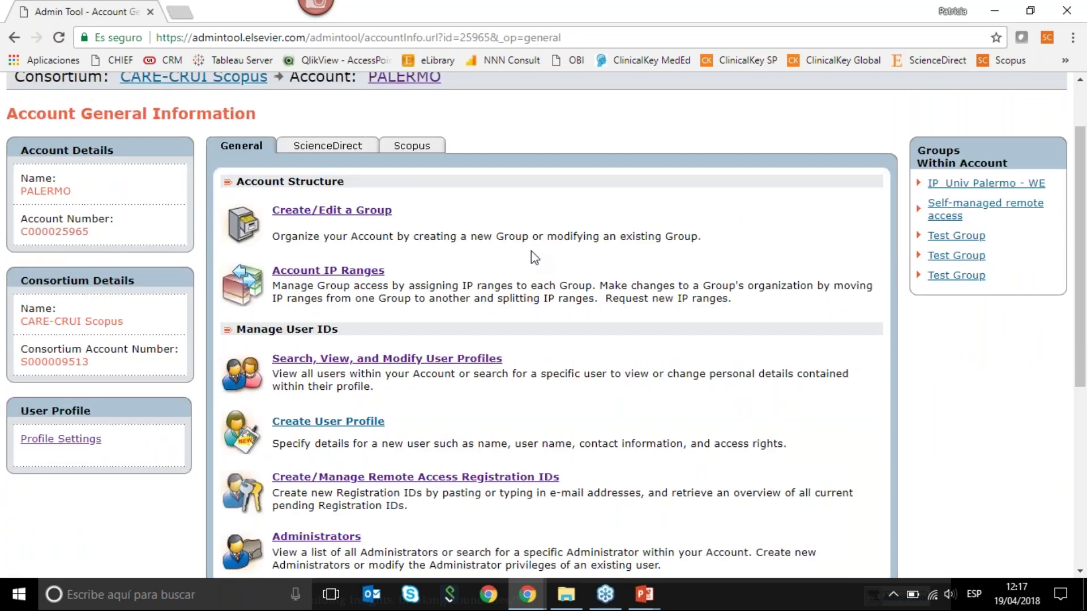
left_click(328, 271)
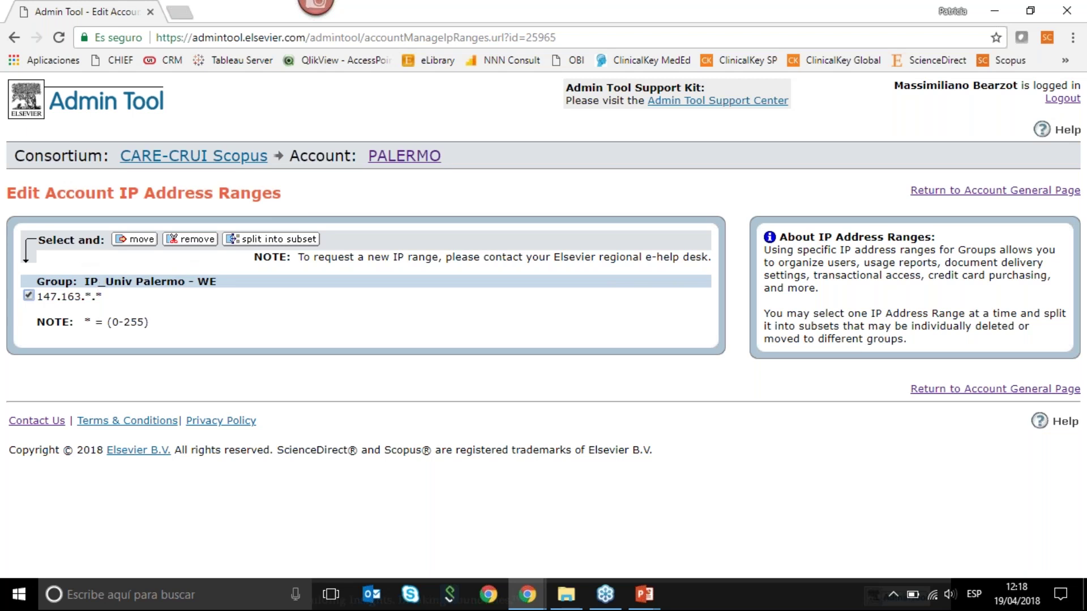
left_click(29, 295)
left_click(14, 40)
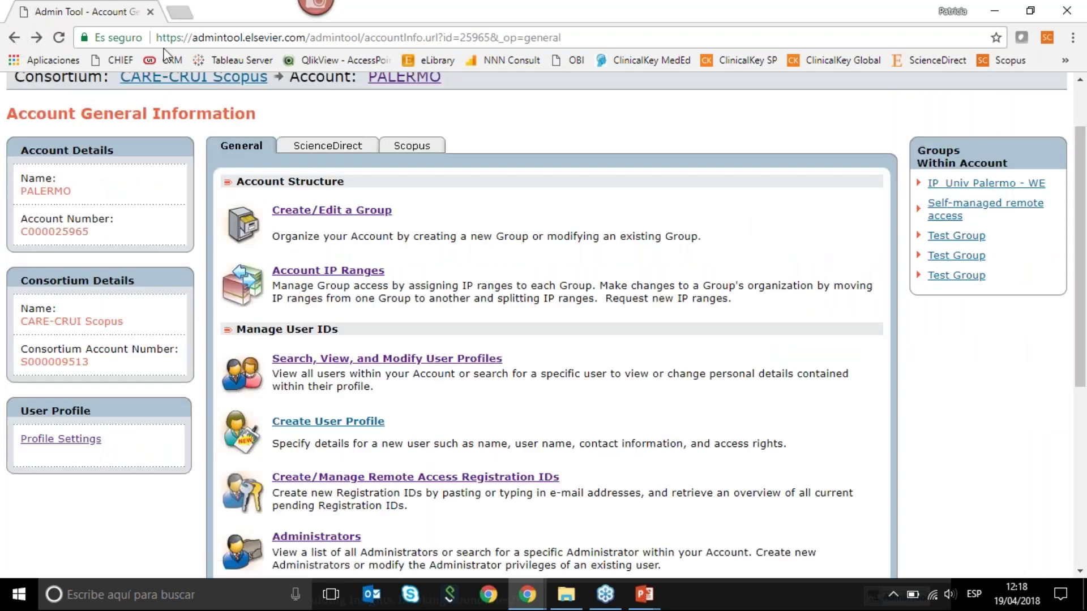
Open the user profile search and look up users across all groups by a short first name as the user name
scroll(335, 274, "down", 2)
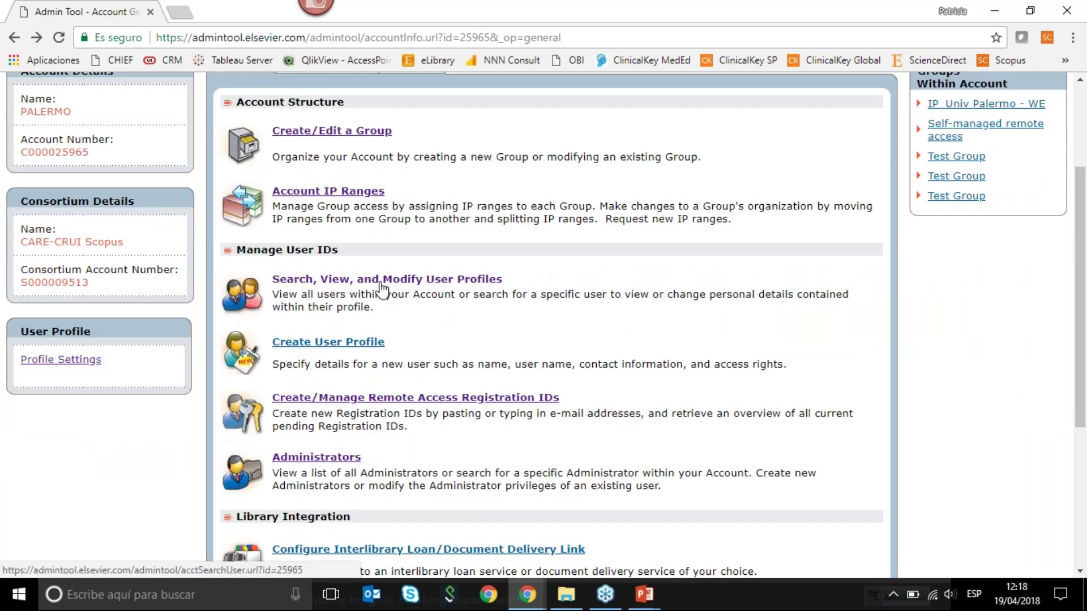
left_click(350, 283)
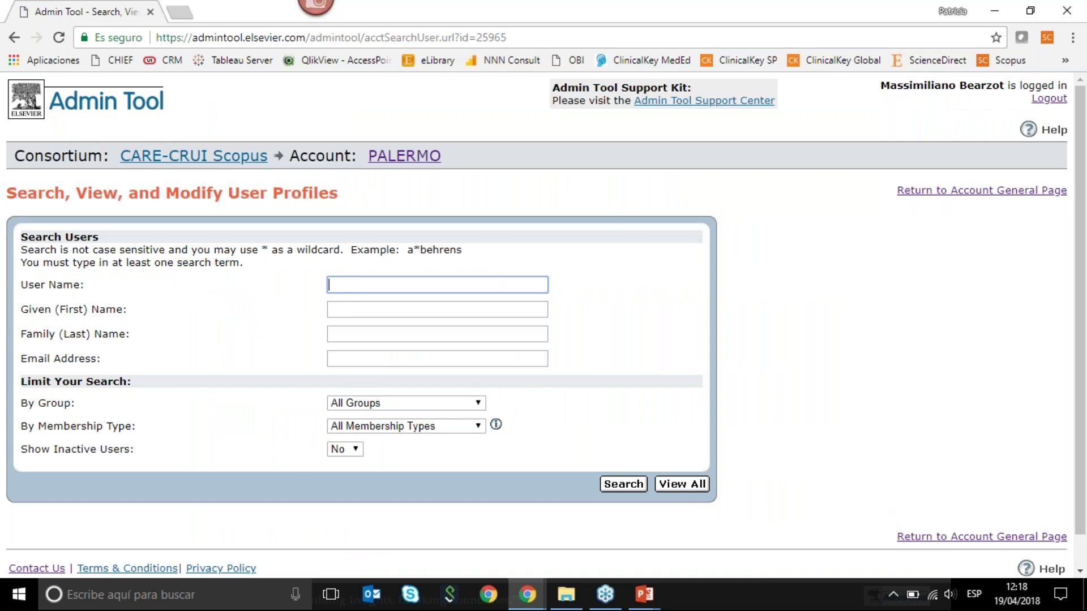
type("ana")
left_click(629, 485)
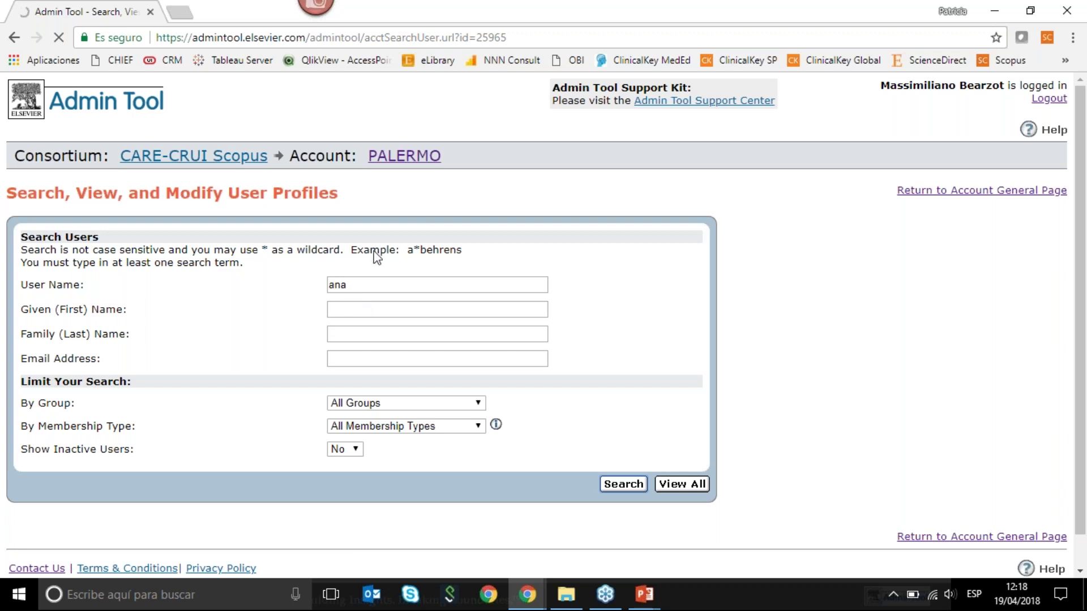
scroll(697, 313, "down", 1)
scroll(696, 311, "up", 1)
Replace the user name search term with a different first name and run the user profile search again
double_click(366, 285)
key("BackSpace")
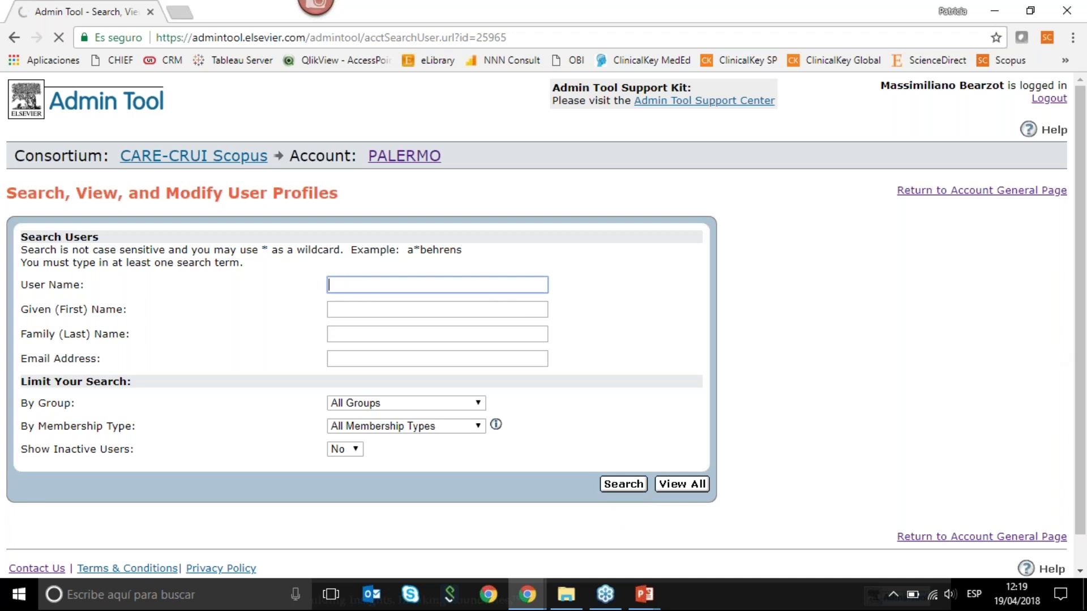
type("massimiliano")
left_click(624, 485)
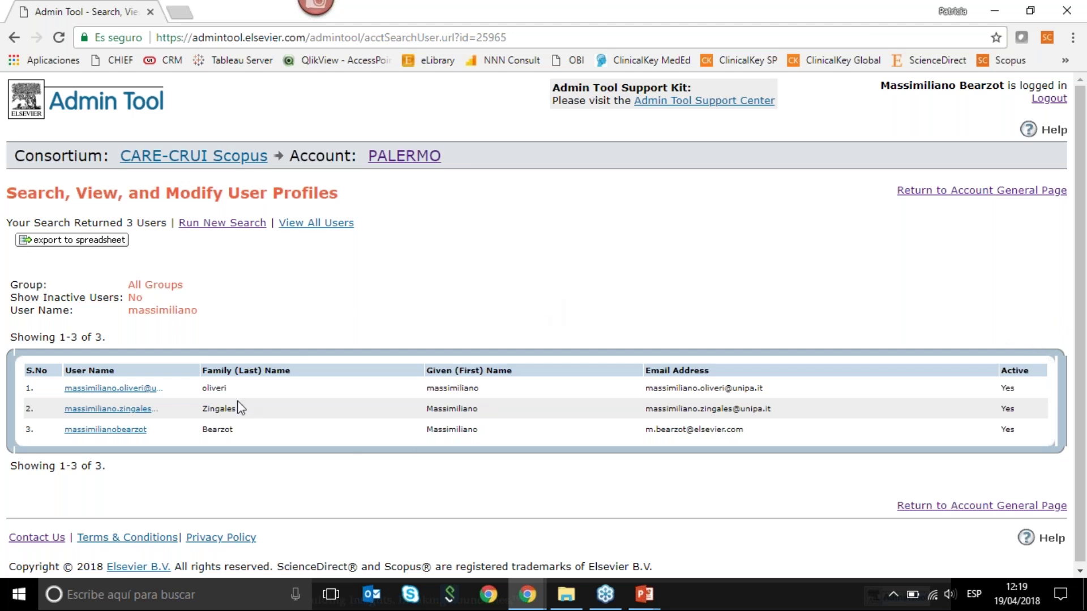
Open the first user's profile from the search results and examine the login details, group membership dates and contact information
left_click(105, 388)
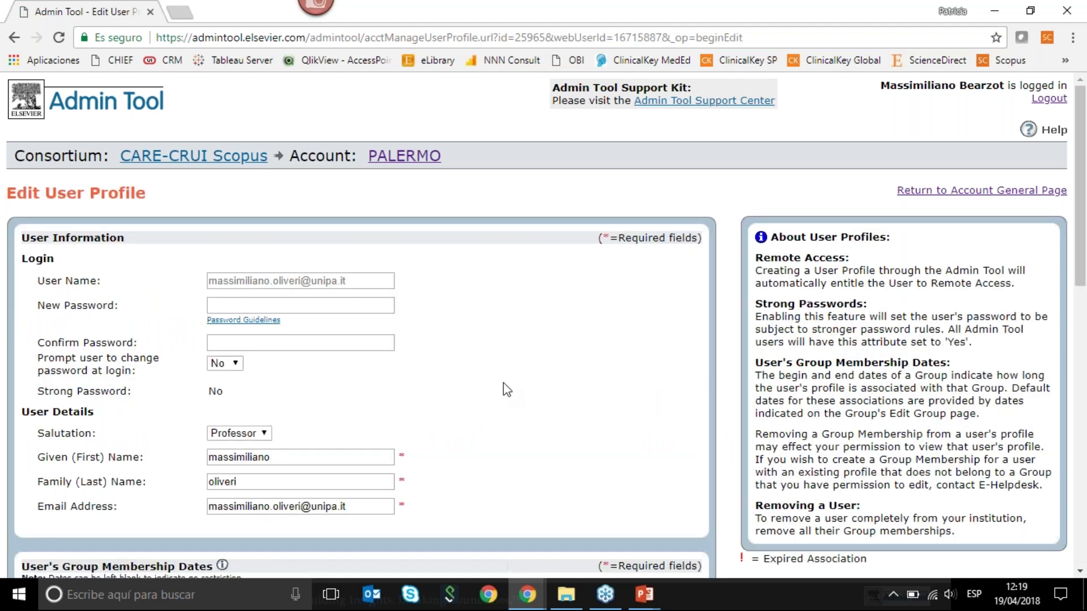
scroll(505, 390, "down", 1)
scroll(505, 389, "down", 1)
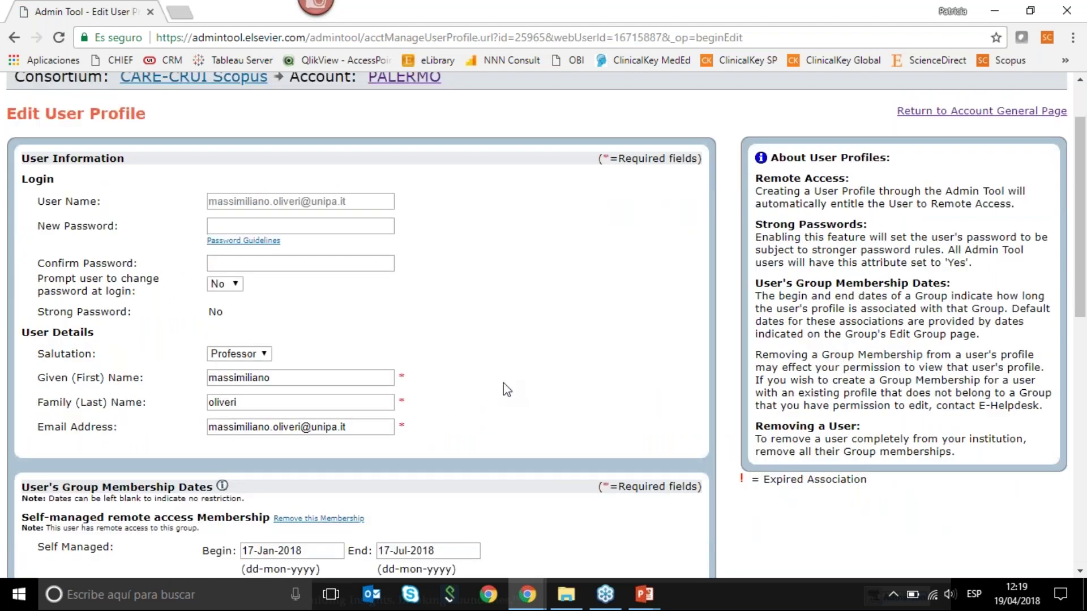
scroll(503, 383, "down", 7)
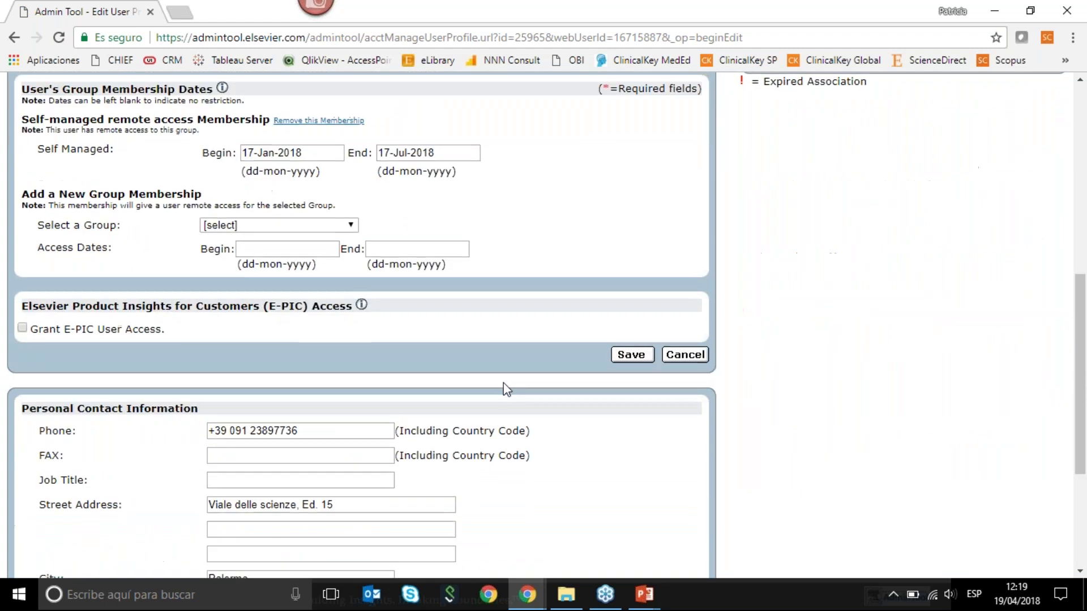
scroll(503, 383, "down", 4)
scroll(506, 389, "up", 10)
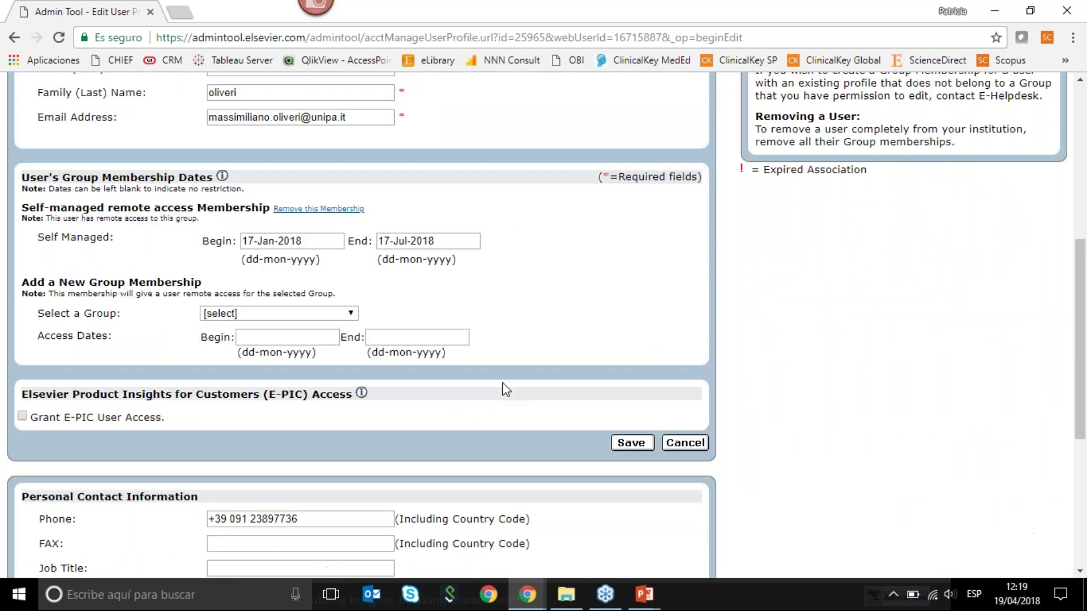
scroll(503, 385, "up", 2)
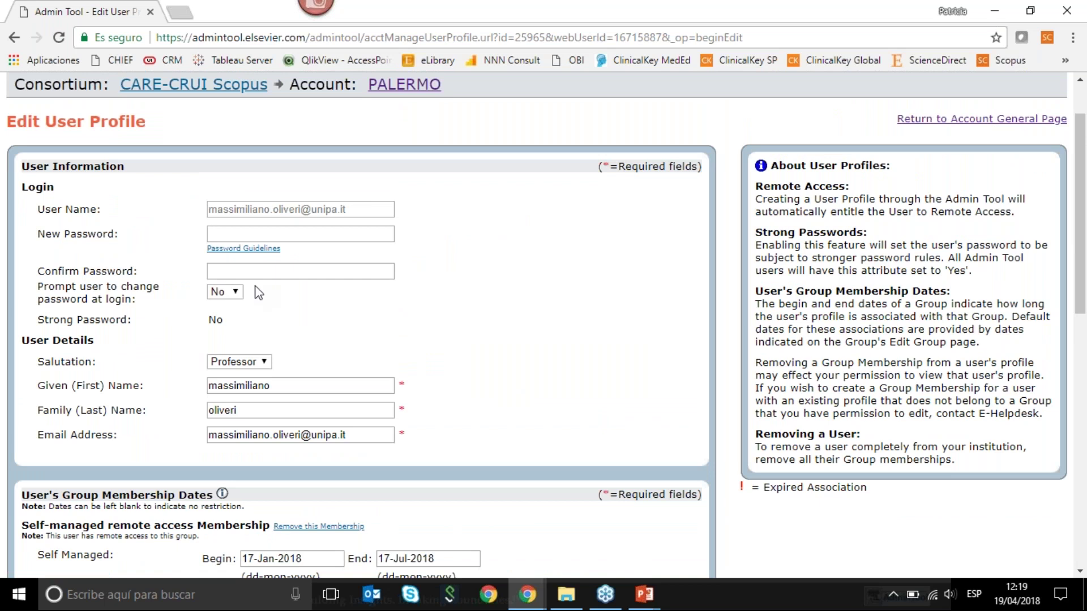
Leave the user's profile without changes, reopen the user profile search, and return to the PALERMO account page
left_click(14, 38)
left_click(31, 36)
scroll(292, 189, "up", 2)
left_click(404, 156)
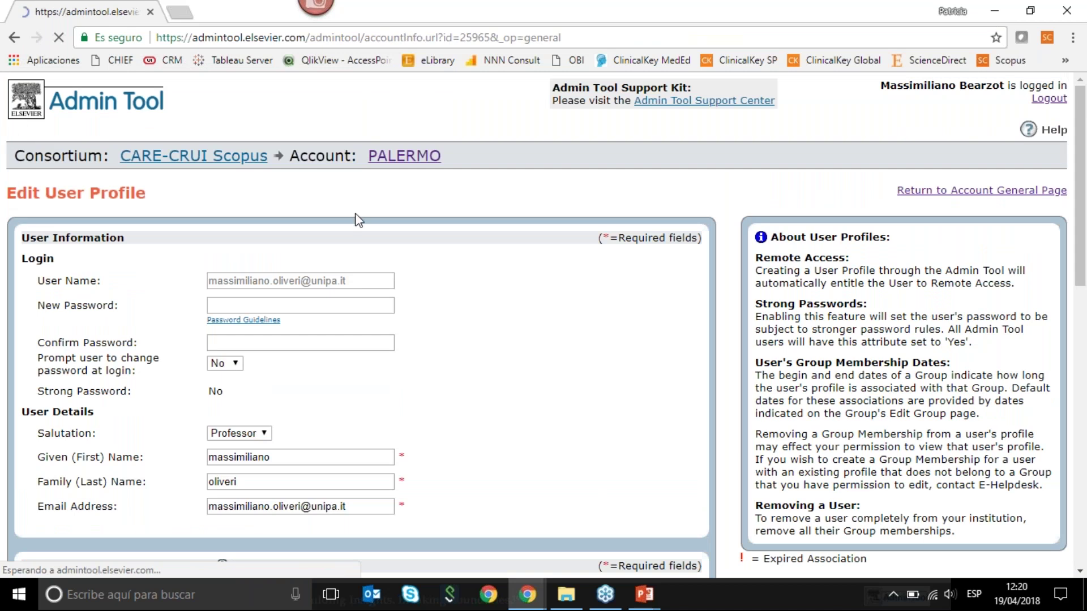
left_click(314, 442)
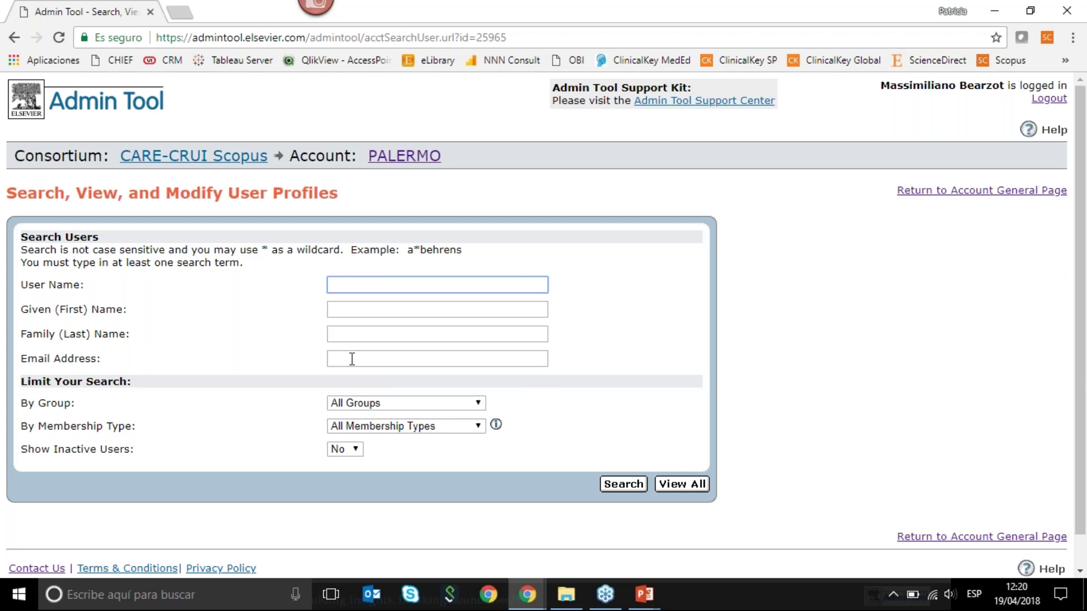
left_click(404, 155)
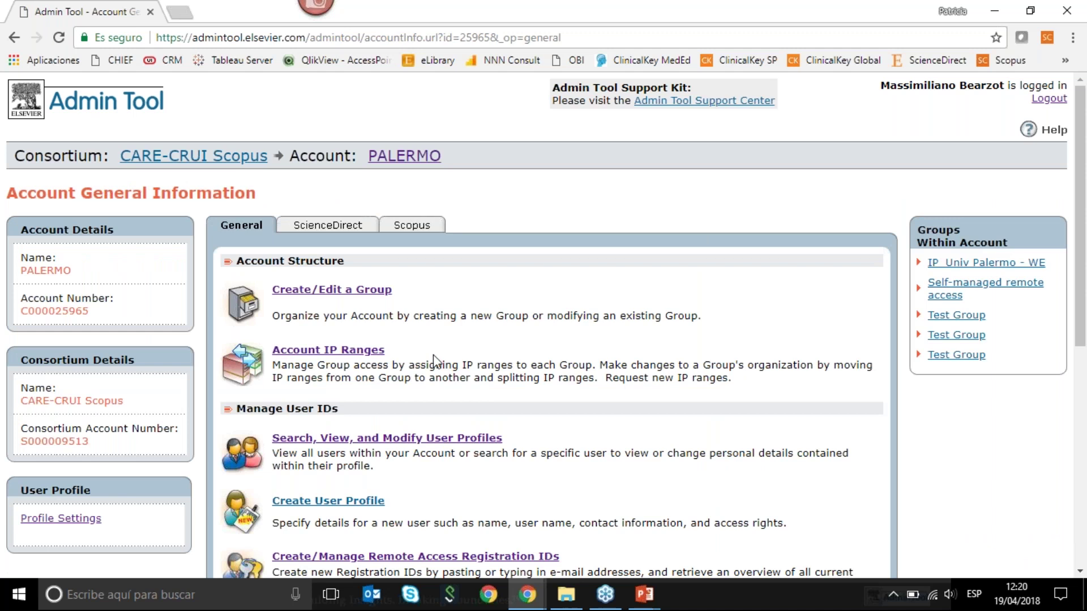
Open the form for creating a user profile and set the prompt to change the password at login to Yes
scroll(433, 354, "down", 1)
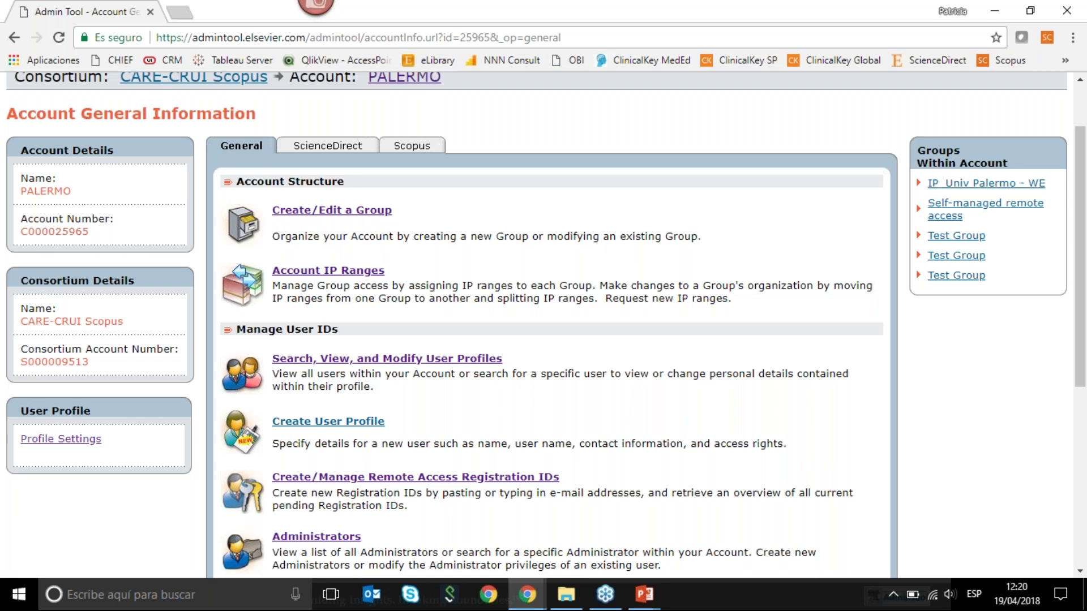
left_click(338, 424)
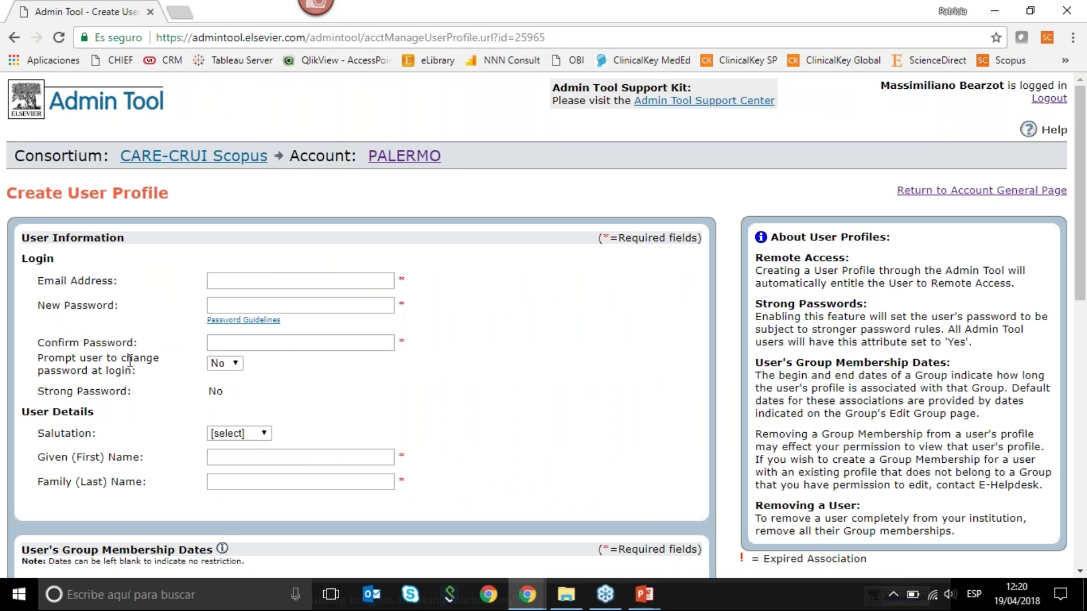
left_click(241, 365)
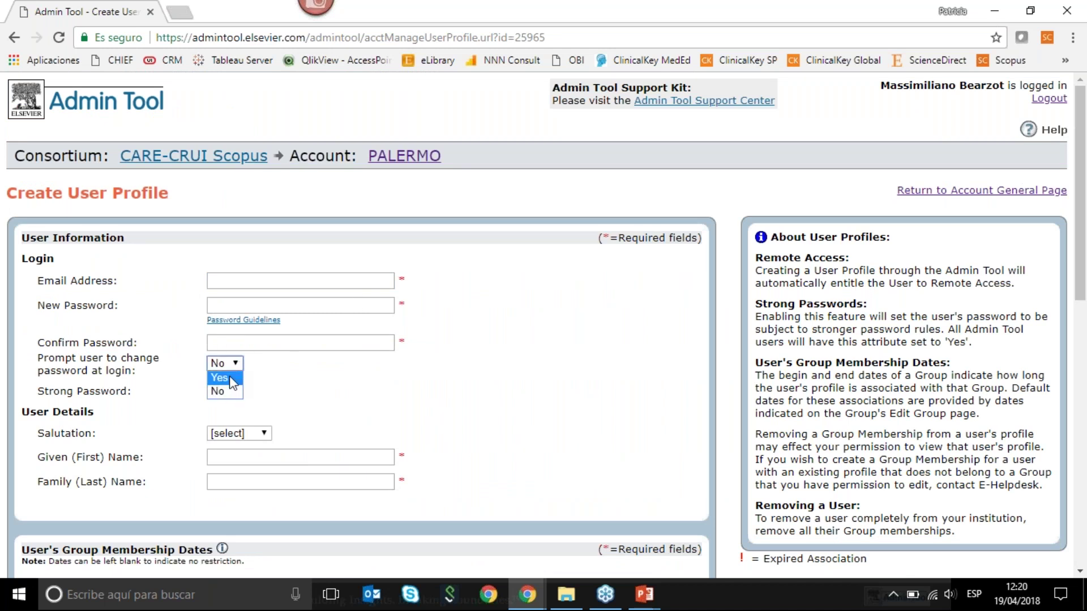
left_click(233, 383)
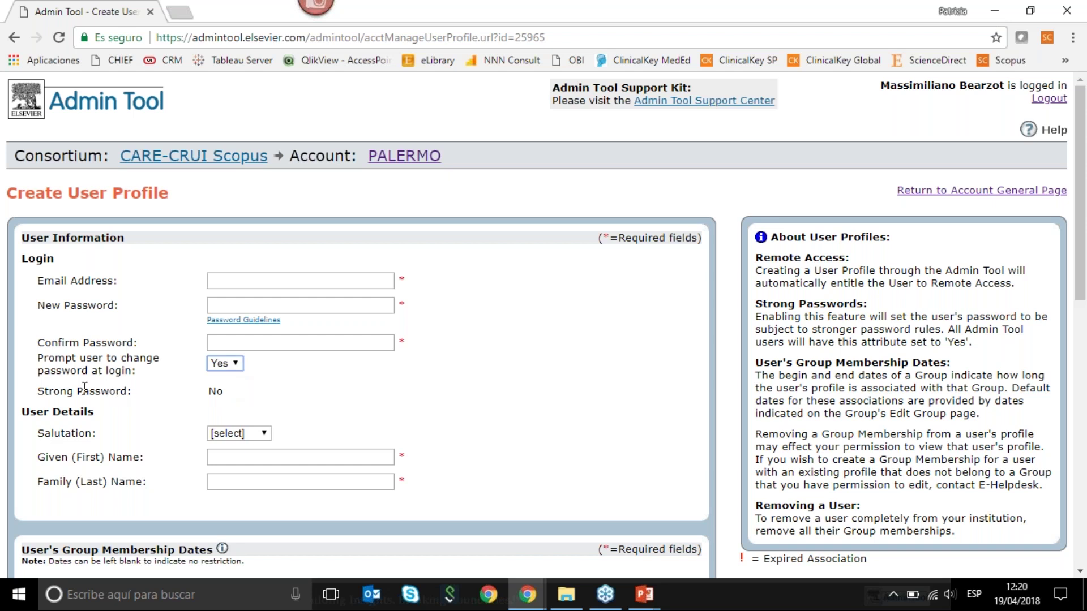
Examine the salutation choices and the groups available for a new membership in the user profile form, without choosing any
scroll(86, 386, "down", 1)
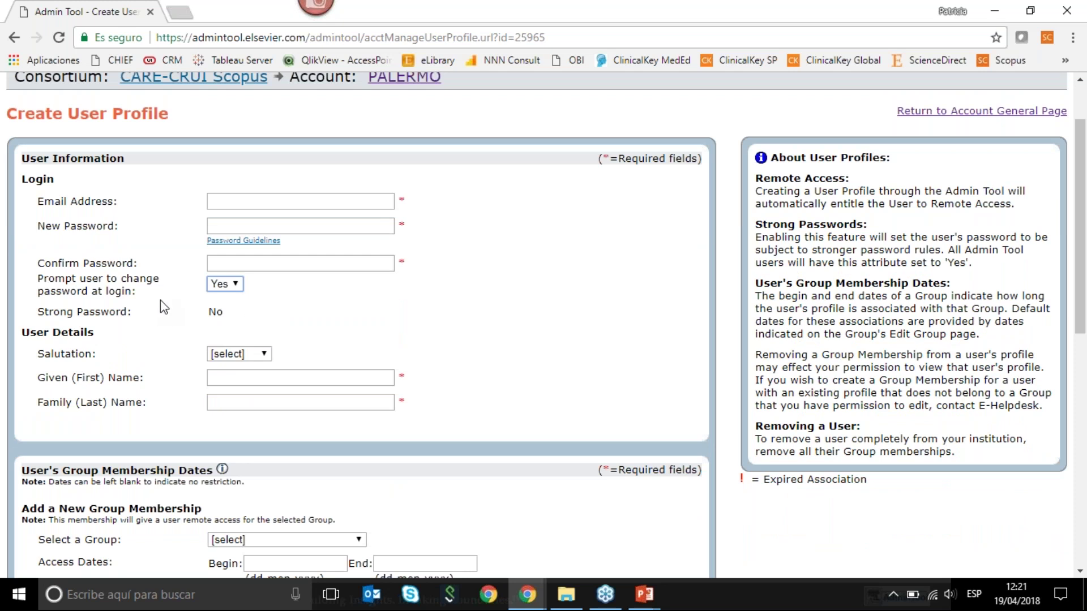
left_click(264, 355)
left_click(264, 355)
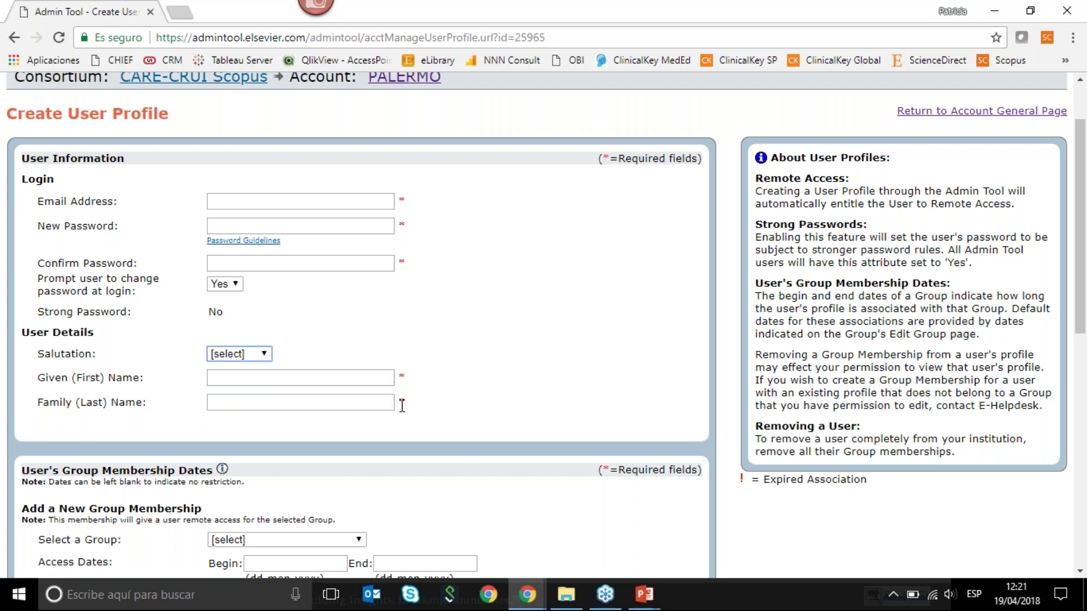
scroll(400, 403, "down", 3)
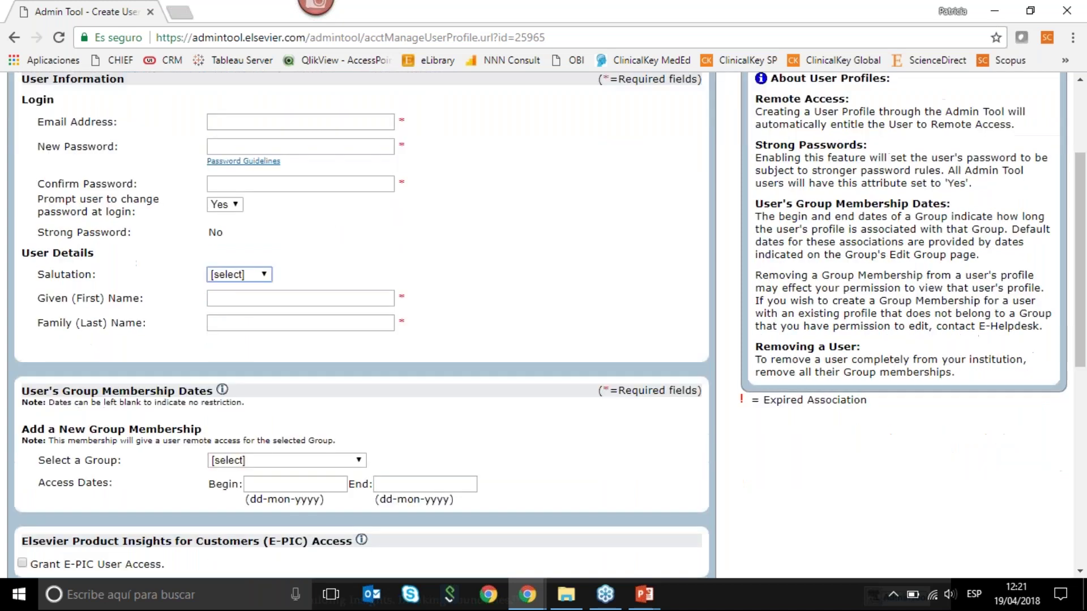
left_click(358, 382)
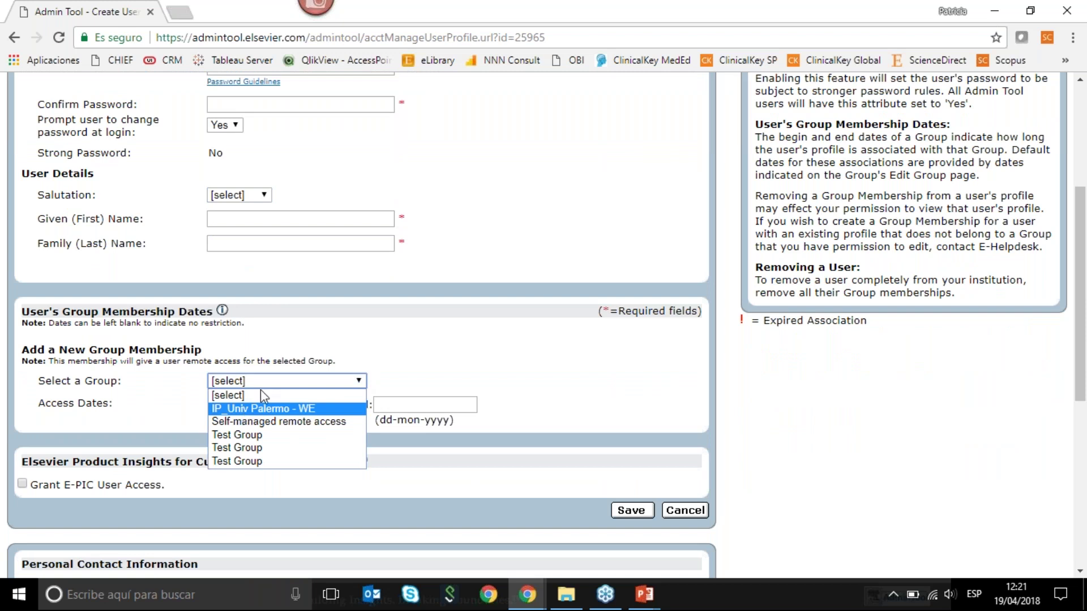
left_click(397, 305)
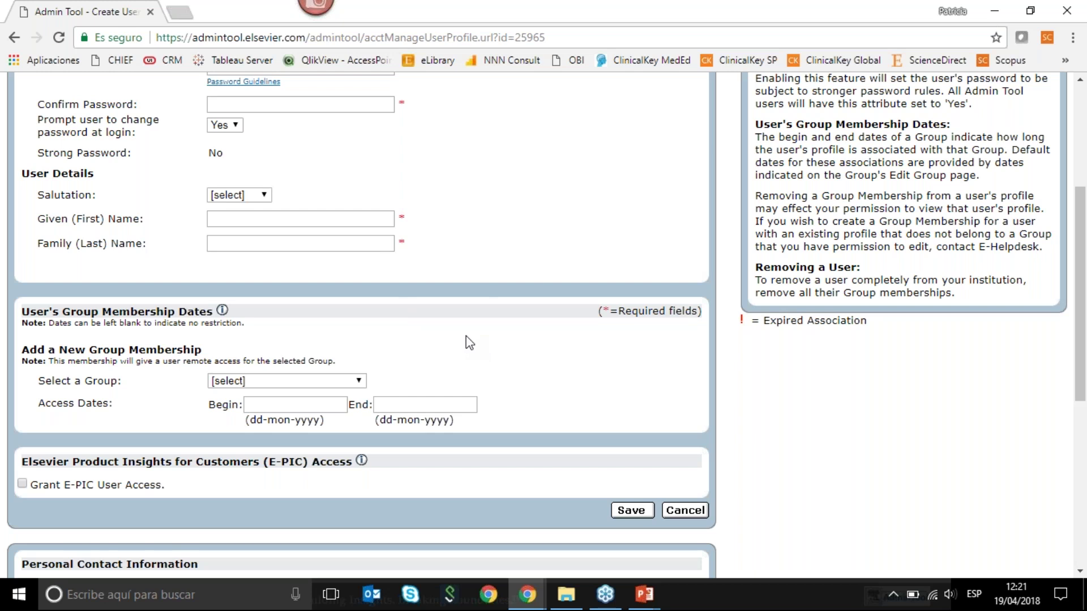
Review the new user form from login details to personal contact information, and return to the account page without saving
scroll(469, 342, "down", 6)
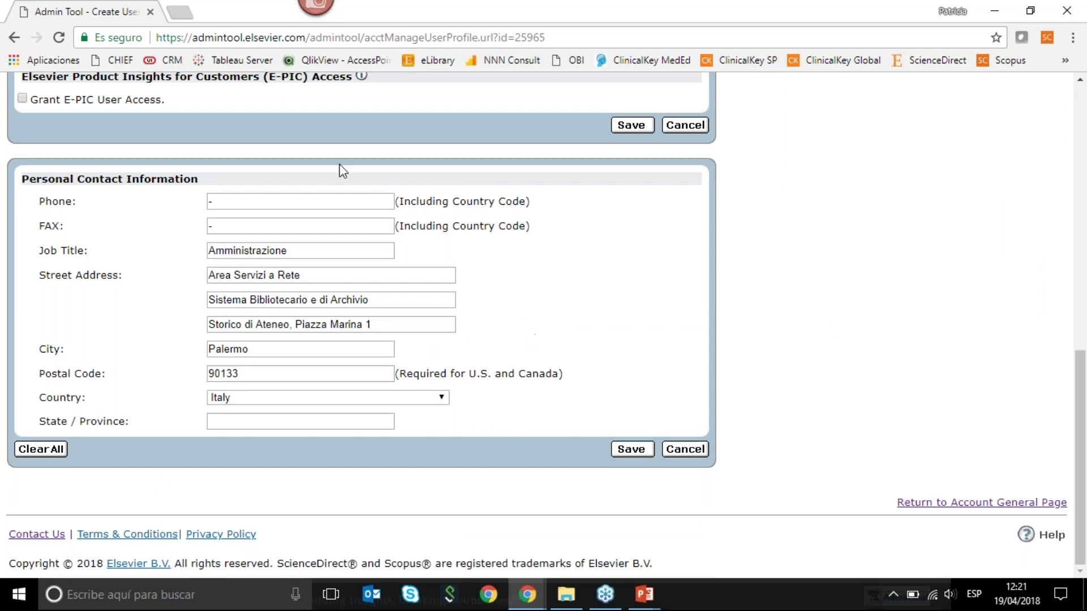
scroll(504, 351, "up", 8)
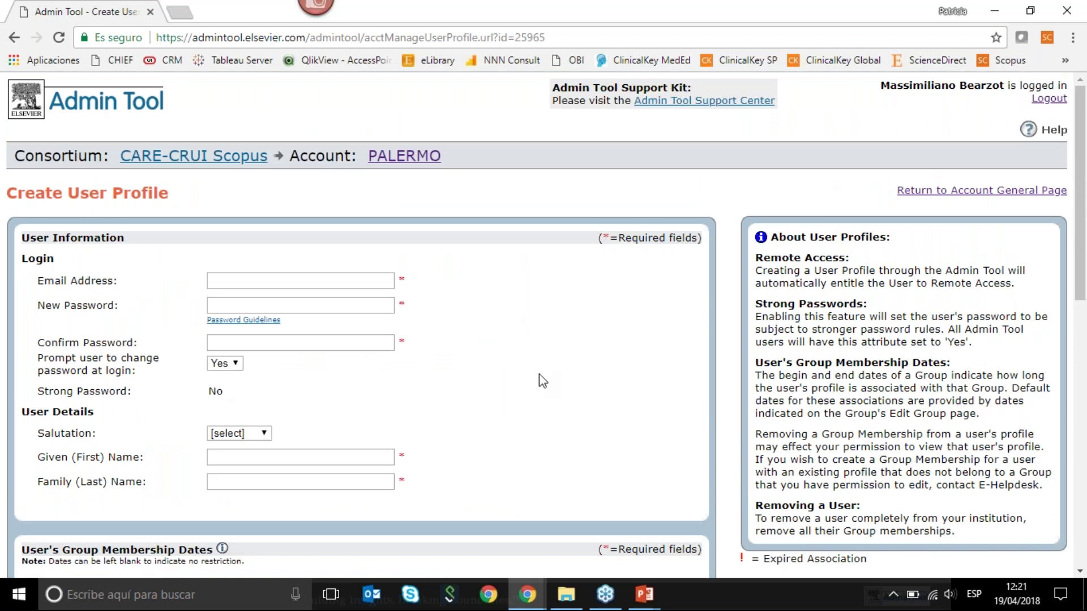
scroll(539, 373, "down", 10)
scroll(539, 373, "up", 4)
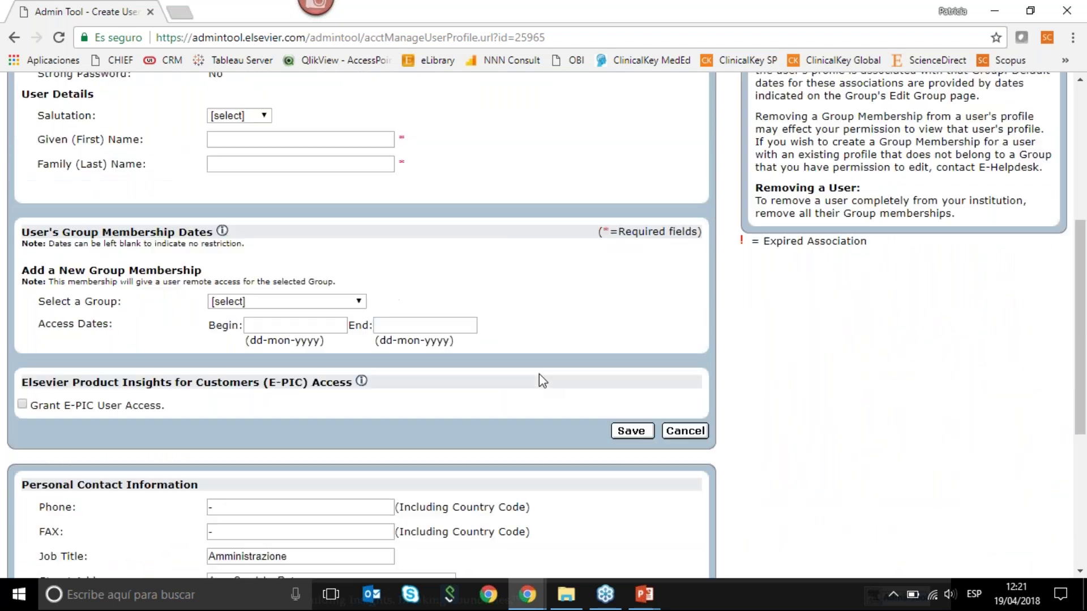
scroll(538, 376, "up", 3)
scroll(538, 373, "down", 4)
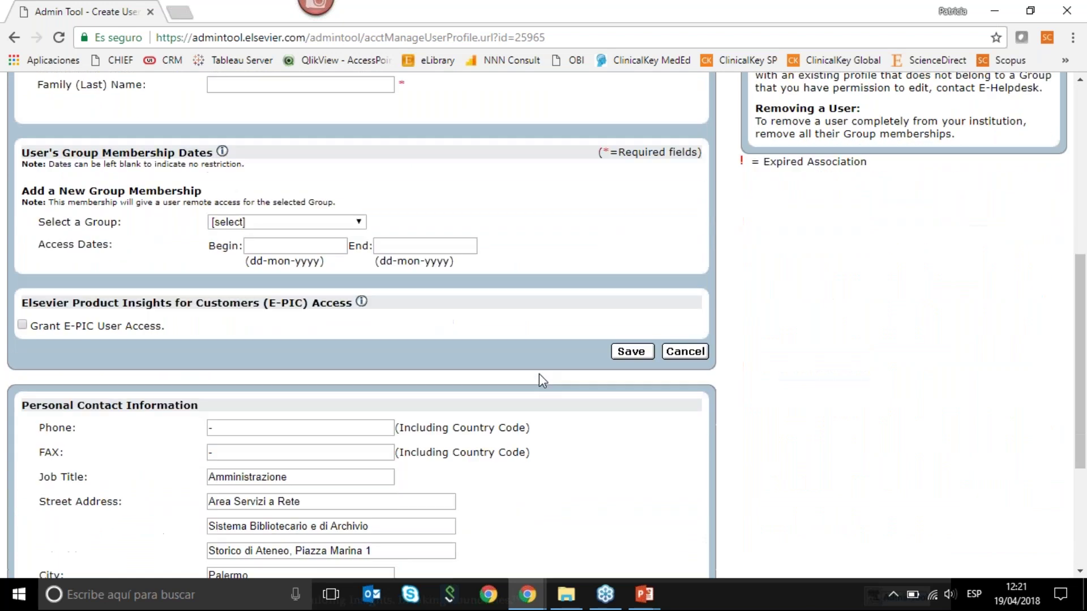
scroll(538, 374, "down", 3)
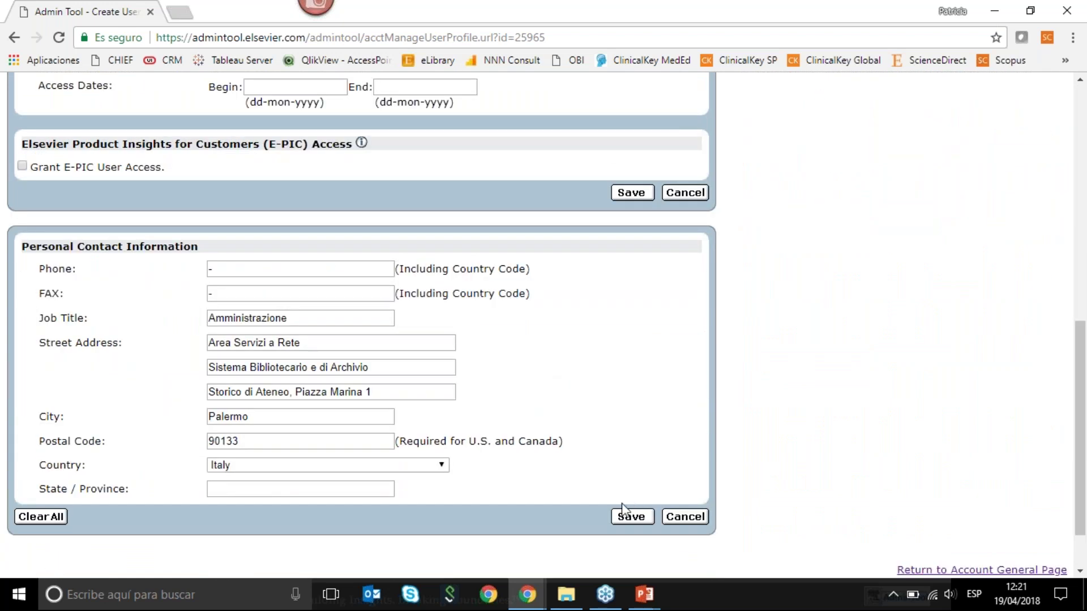
scroll(607, 463, "up", 10)
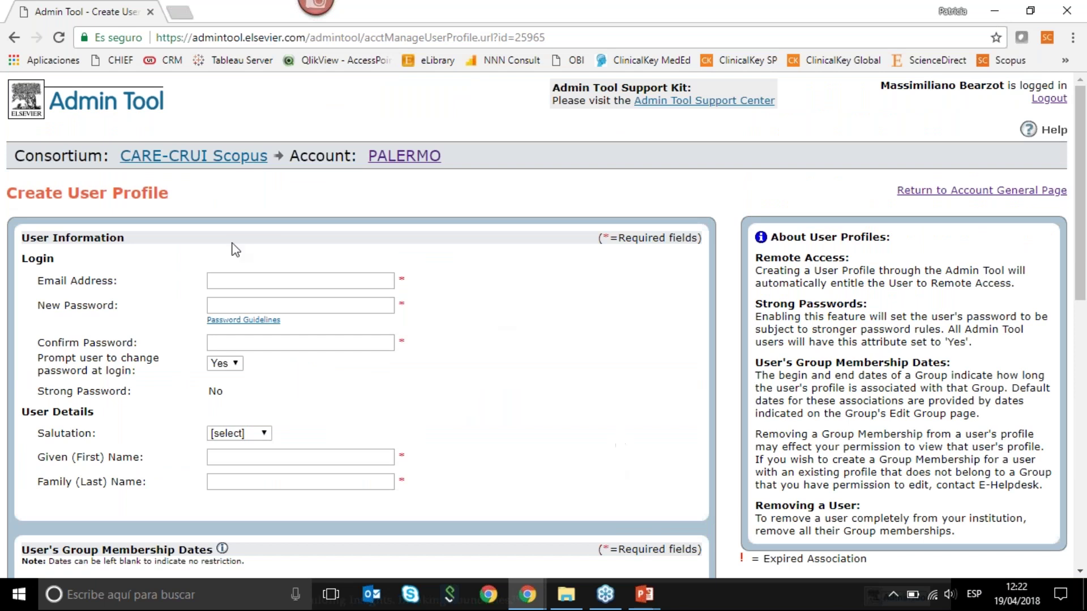
left_click(13, 38)
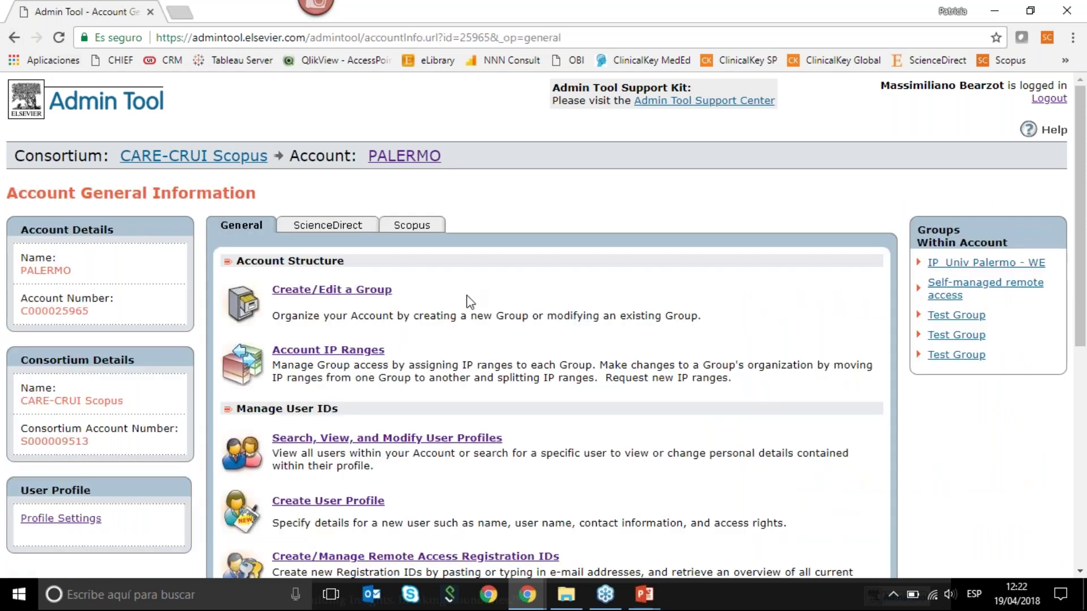
Open the creation form for remote access registration IDs and examine the e-mail address list and the fixed membership end date
scroll(467, 295, "down", 4)
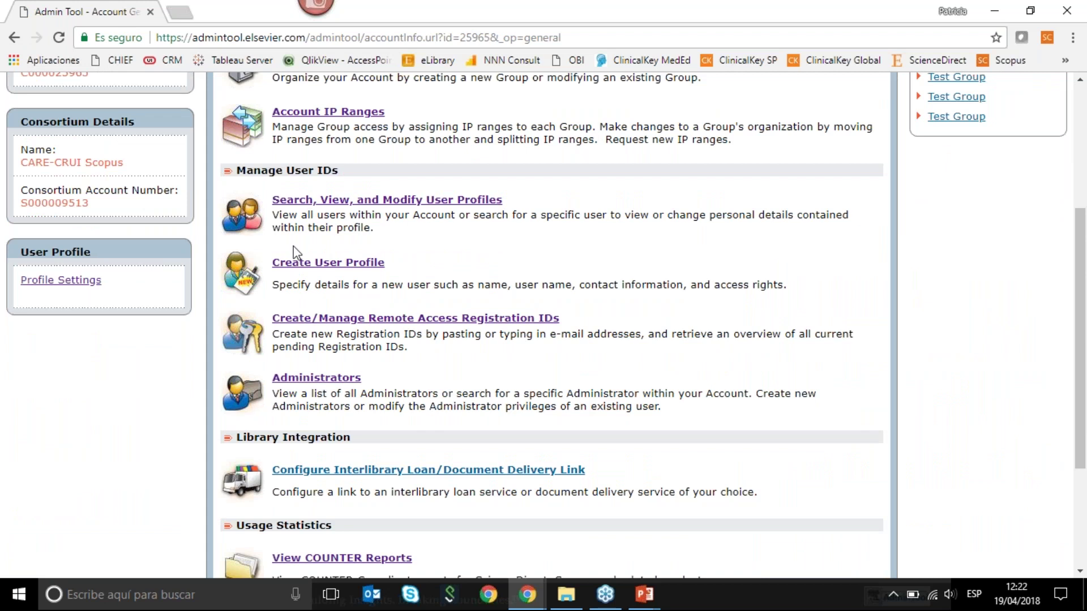
left_click(473, 317)
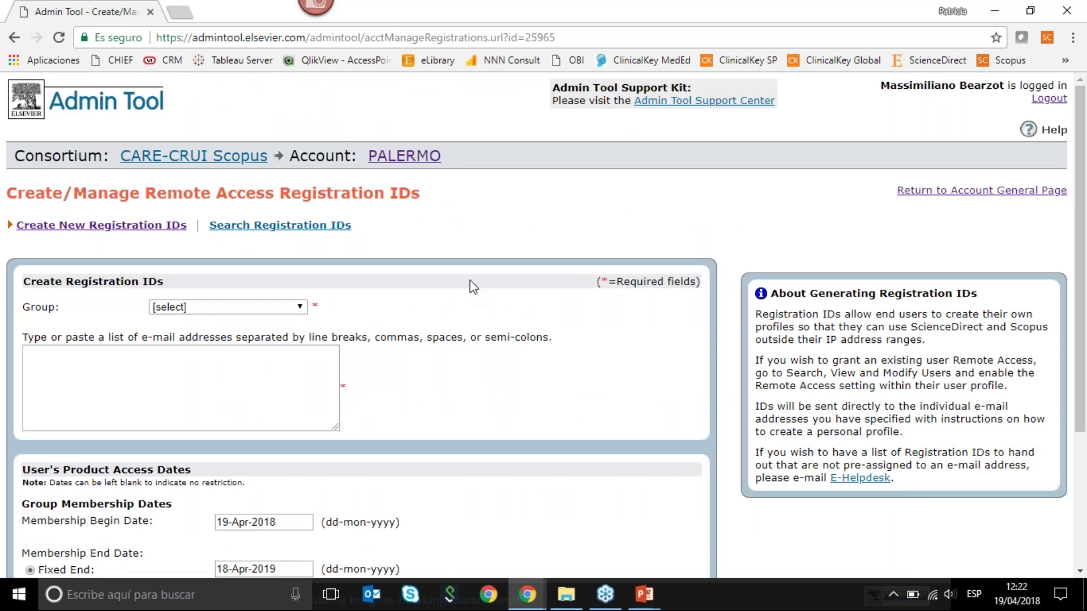
left_click(301, 364)
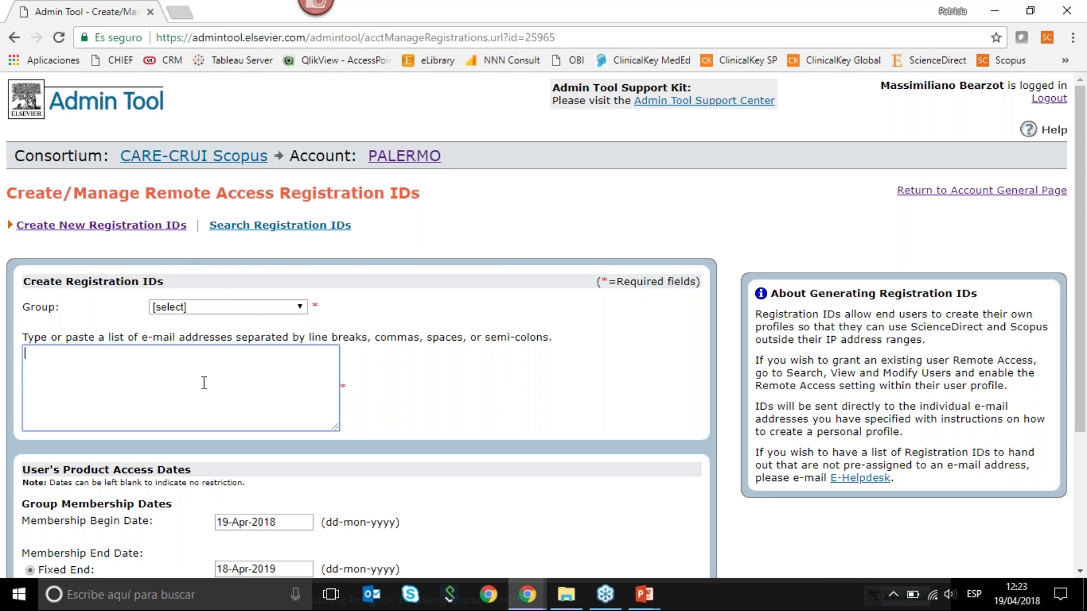
scroll(202, 382, "down", 1)
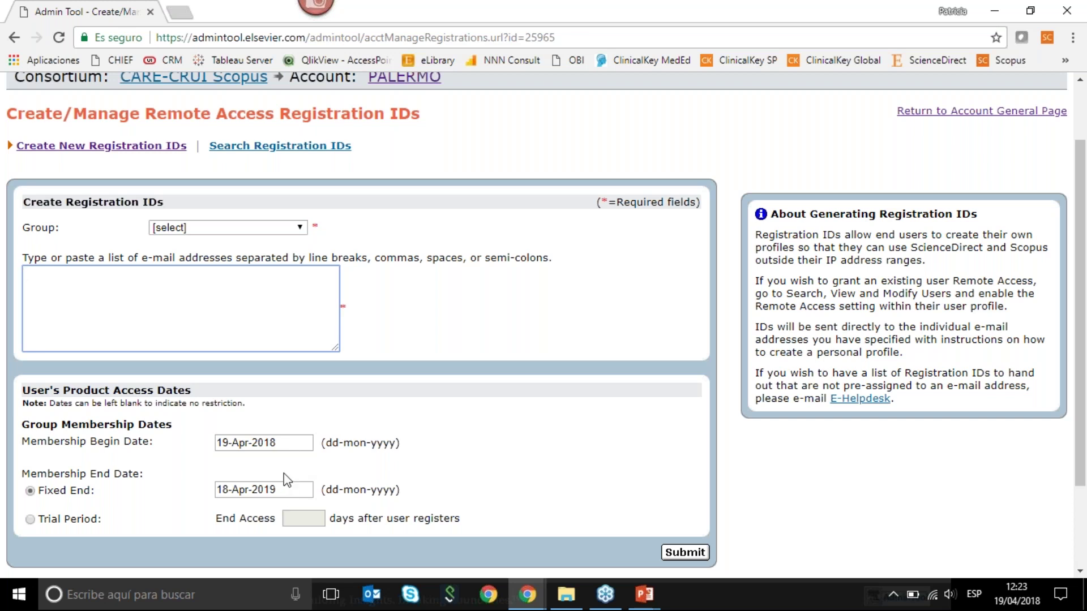
left_click(280, 494)
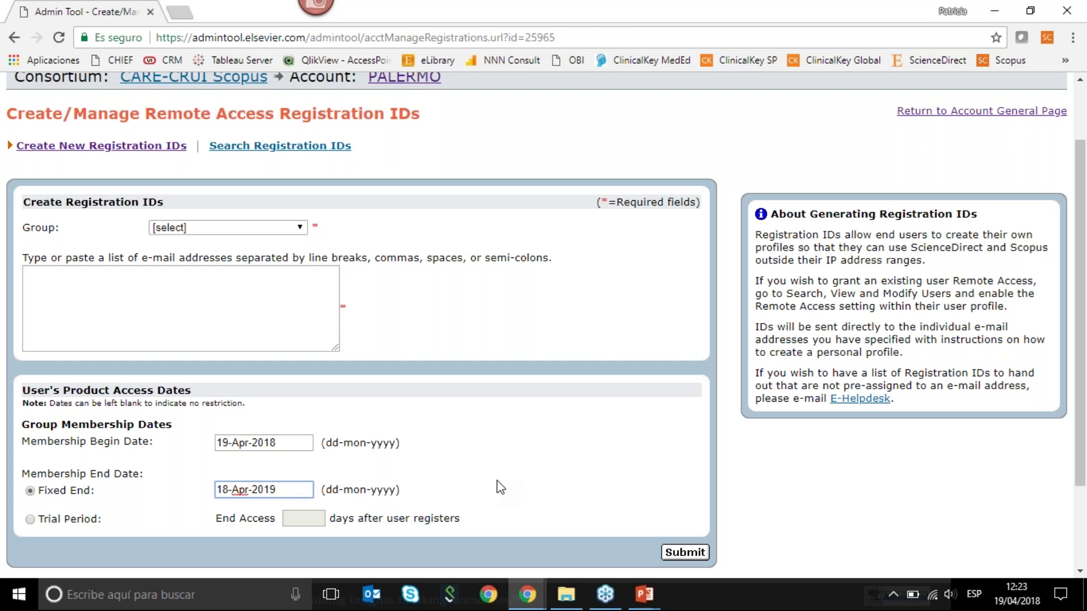
Choose Trial Period as the membership end for the registration IDs, and go back to the account page without submitting
left_click(33, 520)
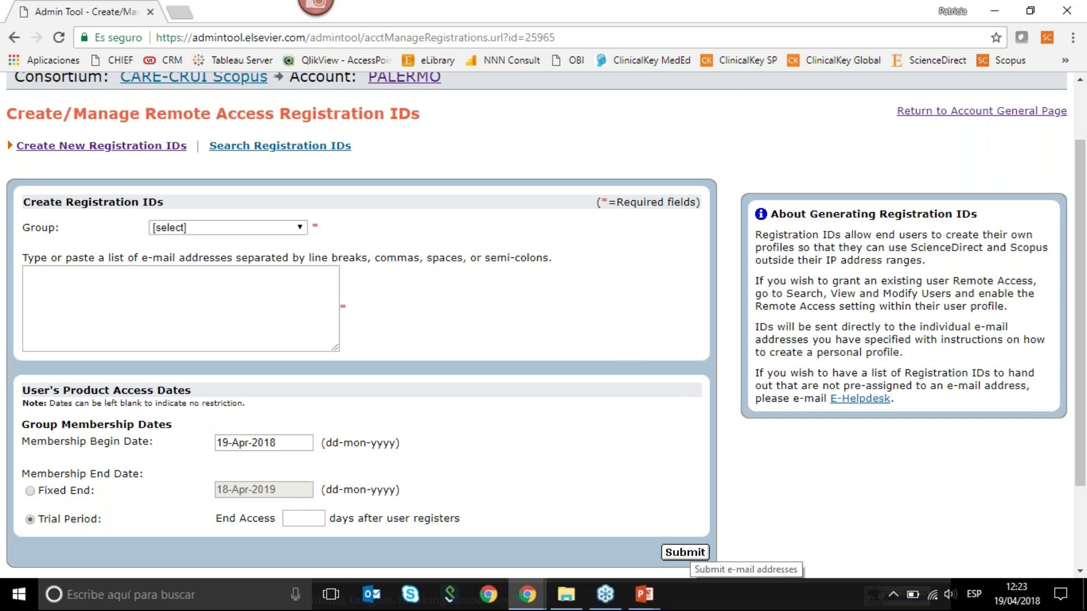
scroll(626, 436, "up", 2)
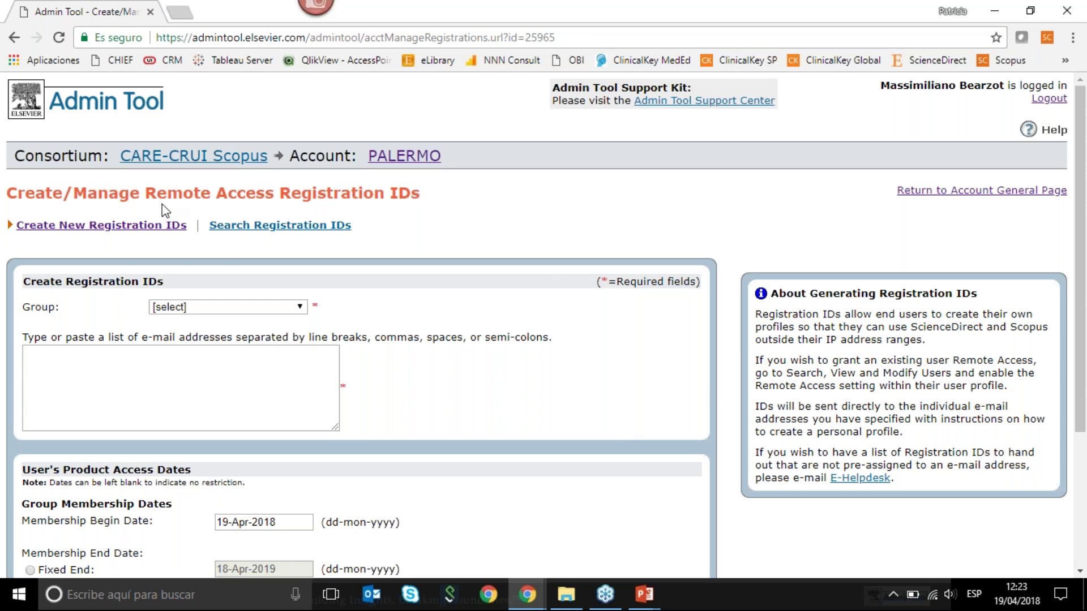
key("alt+Left")
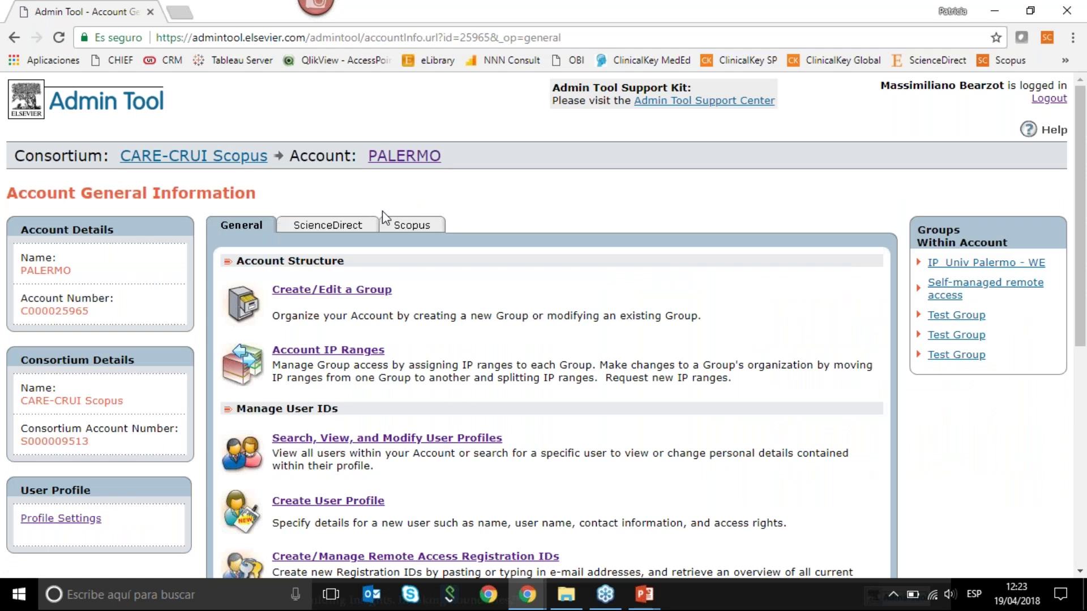
Show the browser in full screen and view the list of all administrators of the account
scroll(382, 211, "down", 4)
scroll(506, 300, "down", 2)
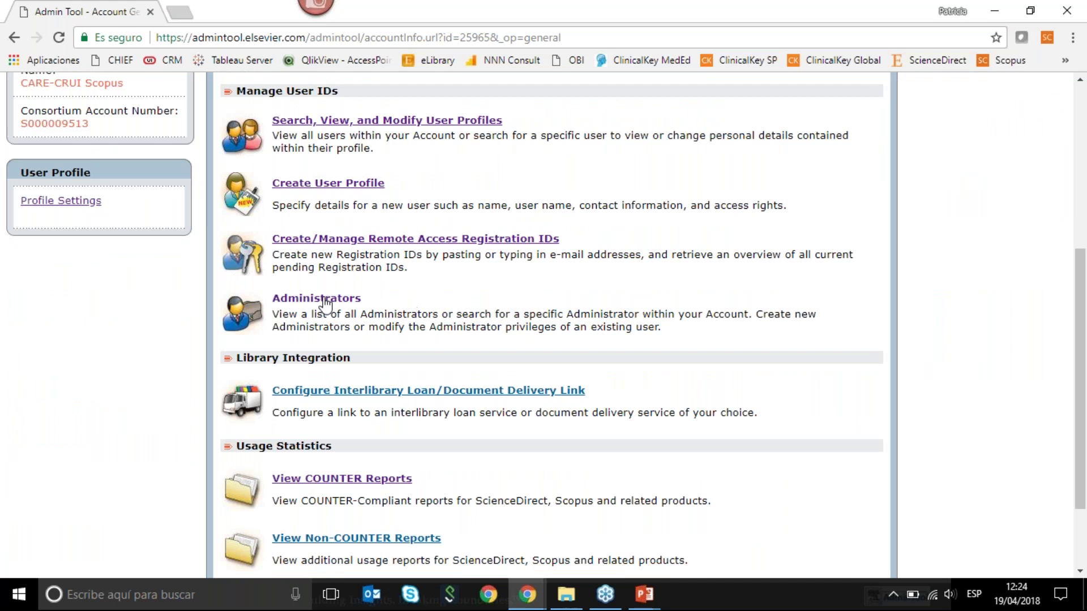
left_click(325, 304)
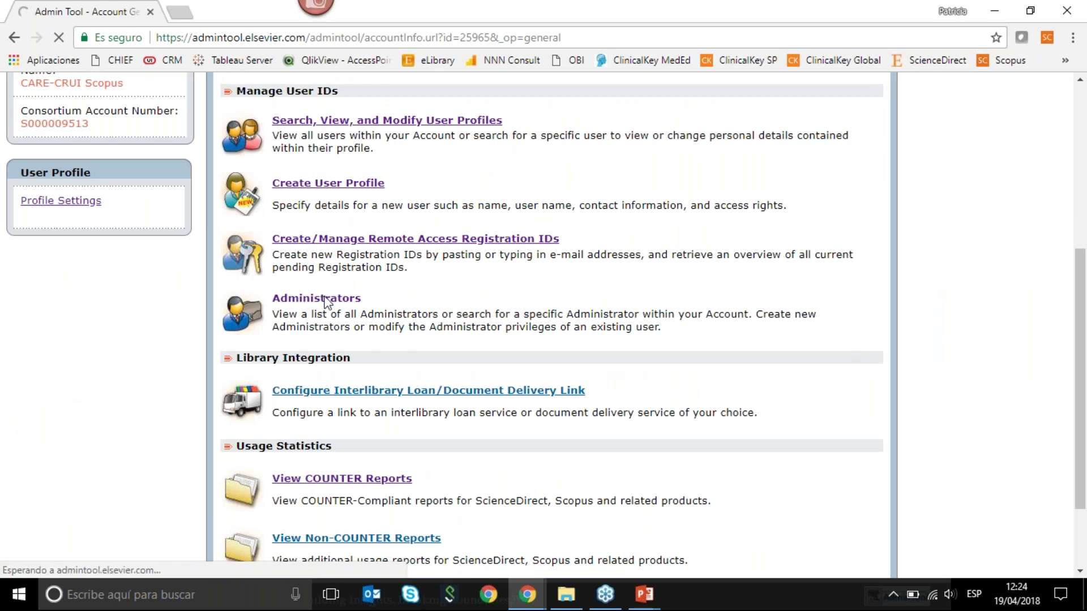
key("F11")
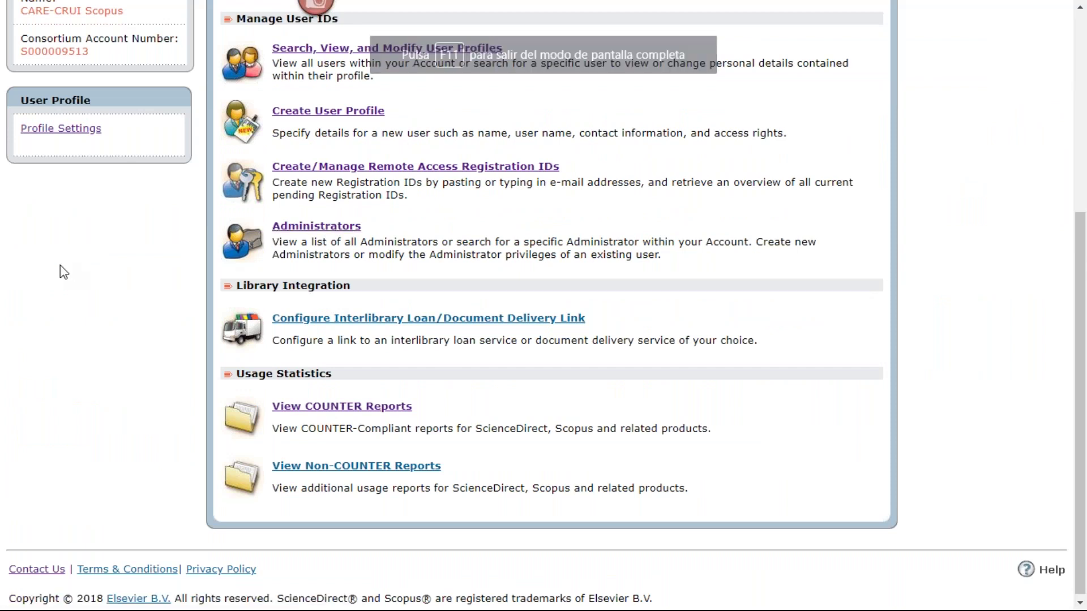
left_click(309, 228)
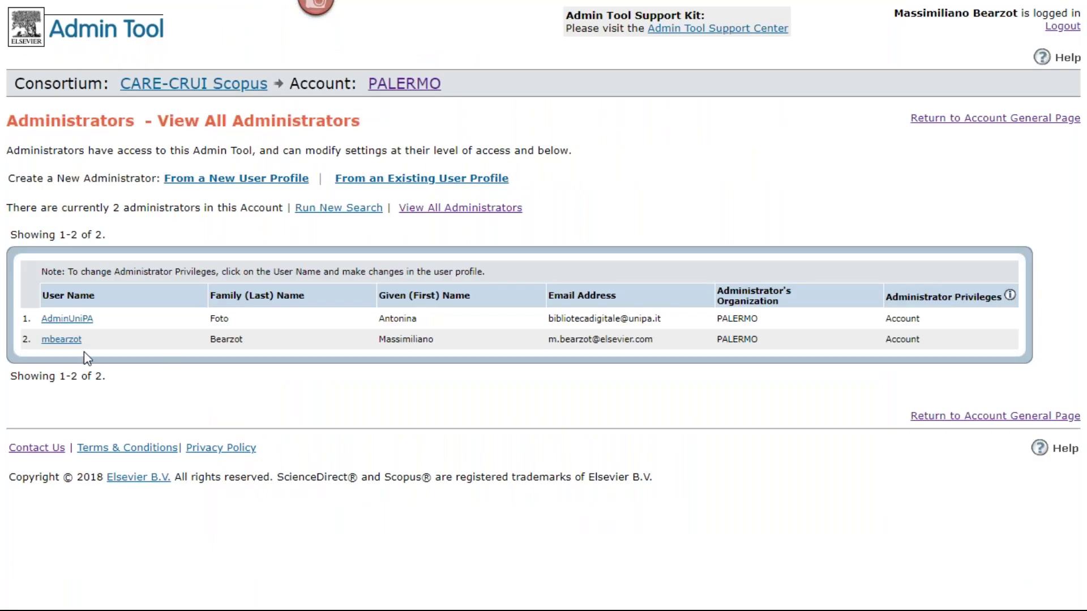
Open the form for creating an administrator from a new user profile, and review its login, group membership and administrator privilege sections
left_click(230, 180)
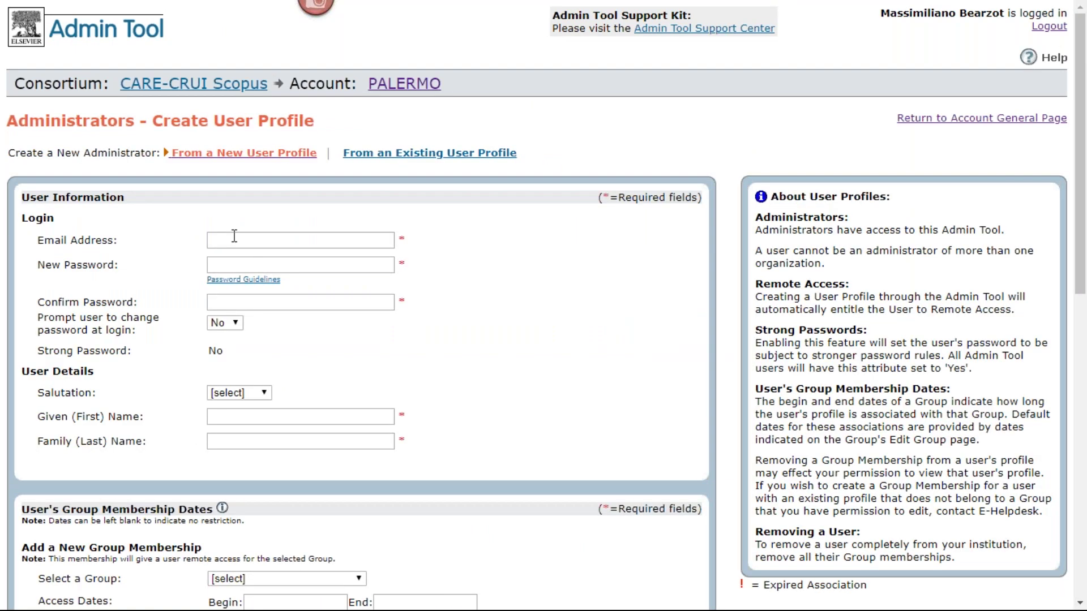
left_click(234, 236)
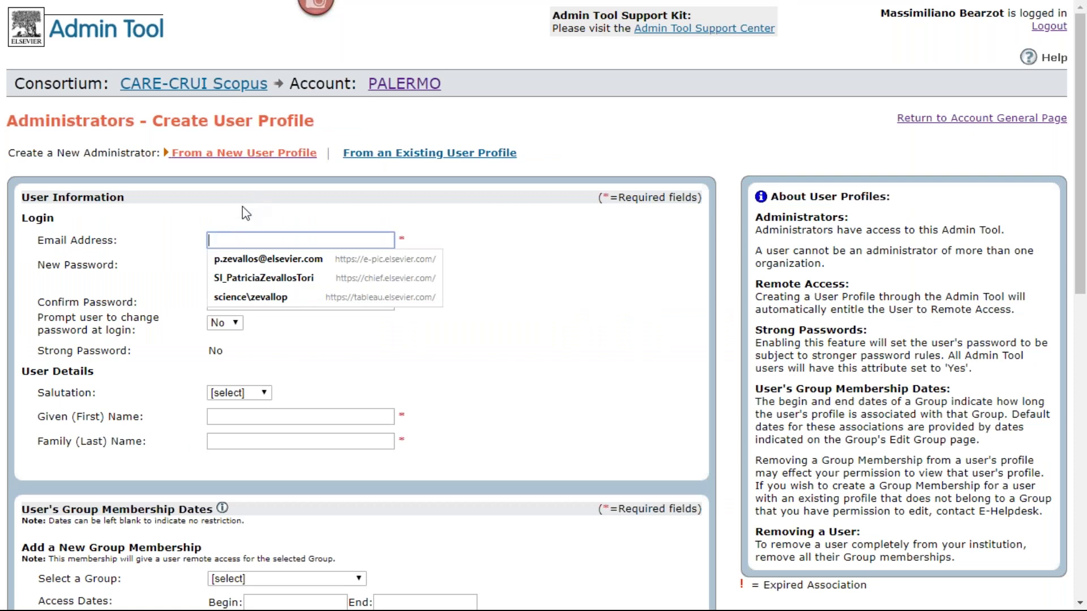
key("Escape")
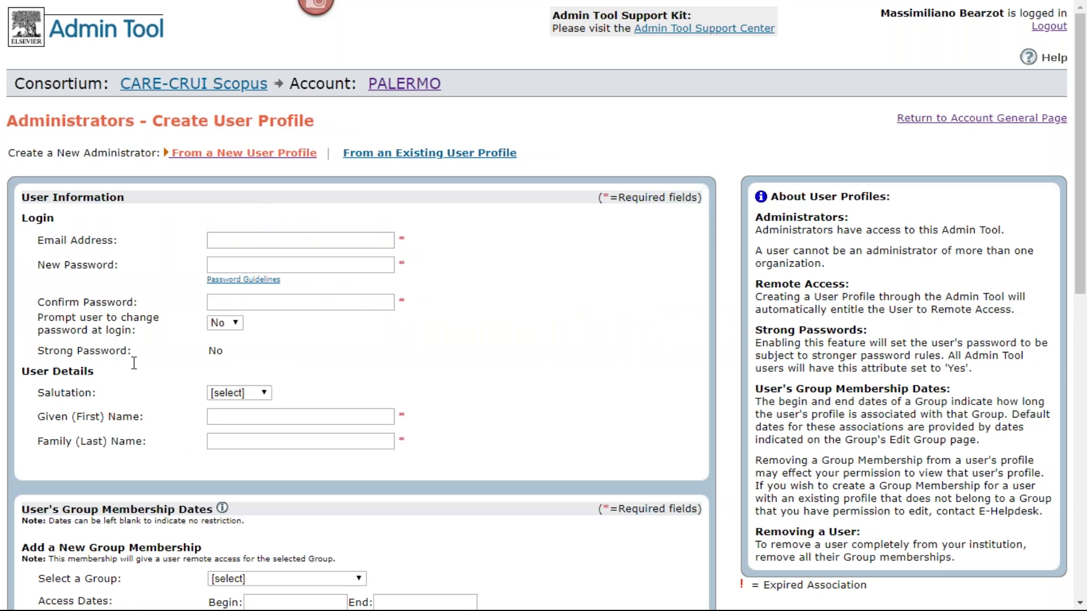
scroll(136, 368, "down", 2)
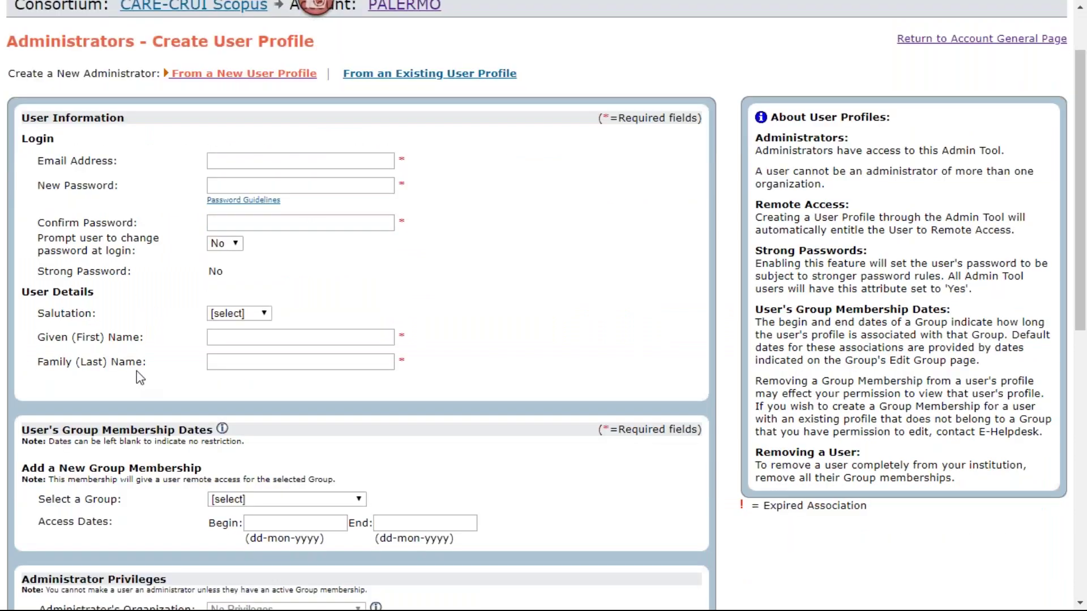
scroll(137, 373, "down", 4)
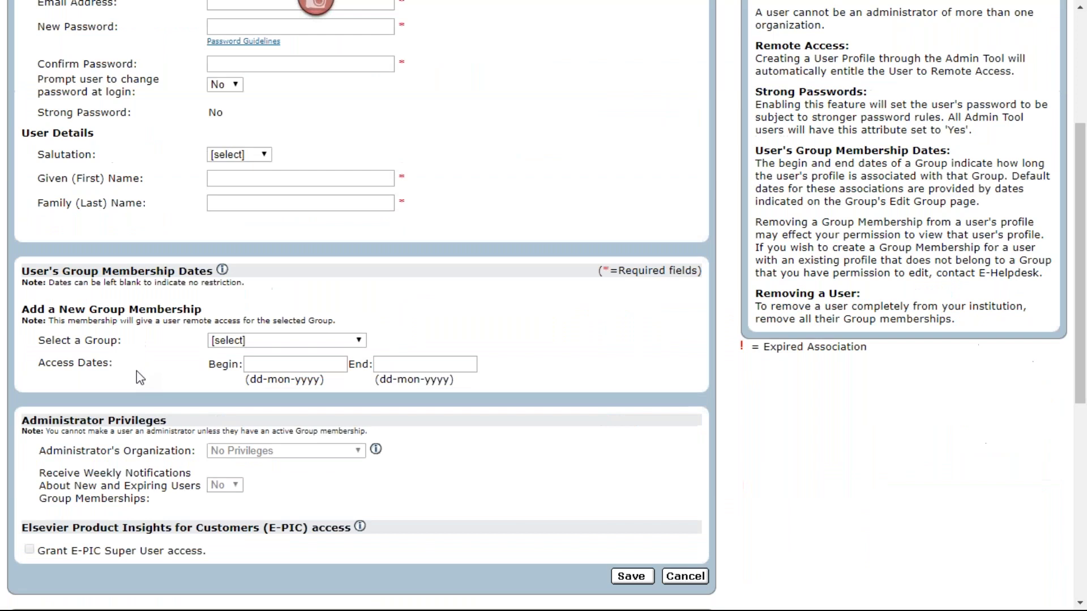
scroll(279, 340, "down", 2)
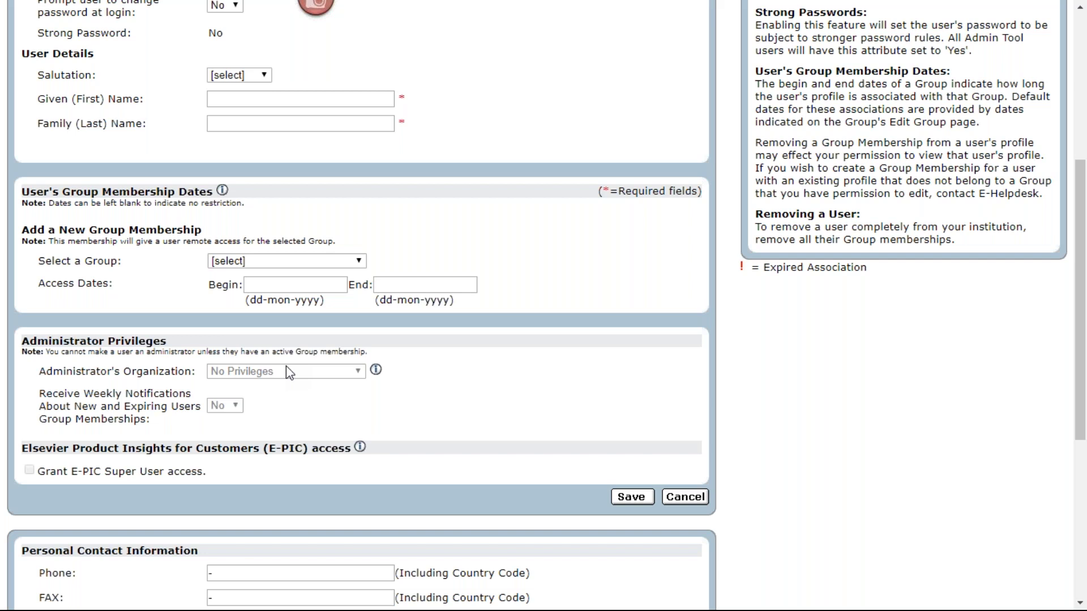
scroll(287, 369, "up", 6)
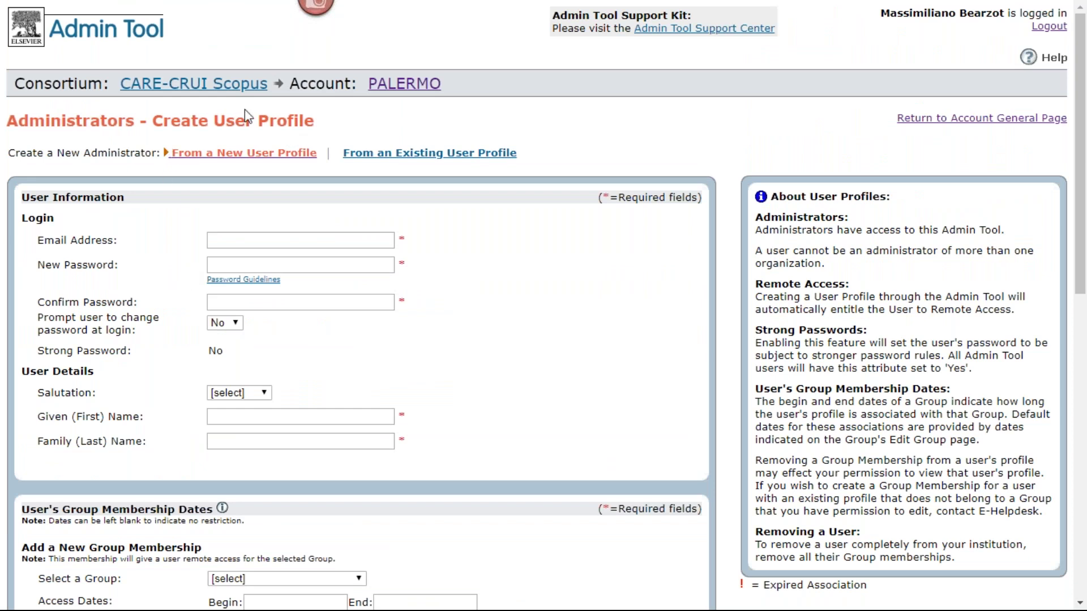
Switch to creating an administrator from an existing user profile, and search the users by given name
left_click(419, 156)
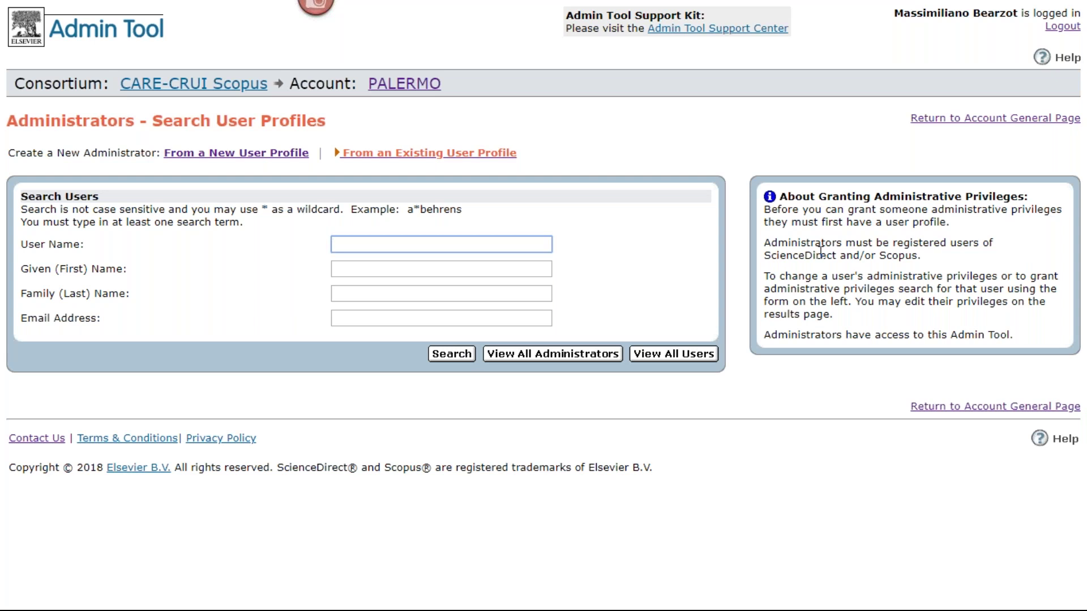
left_click(383, 274)
type("massimiliano")
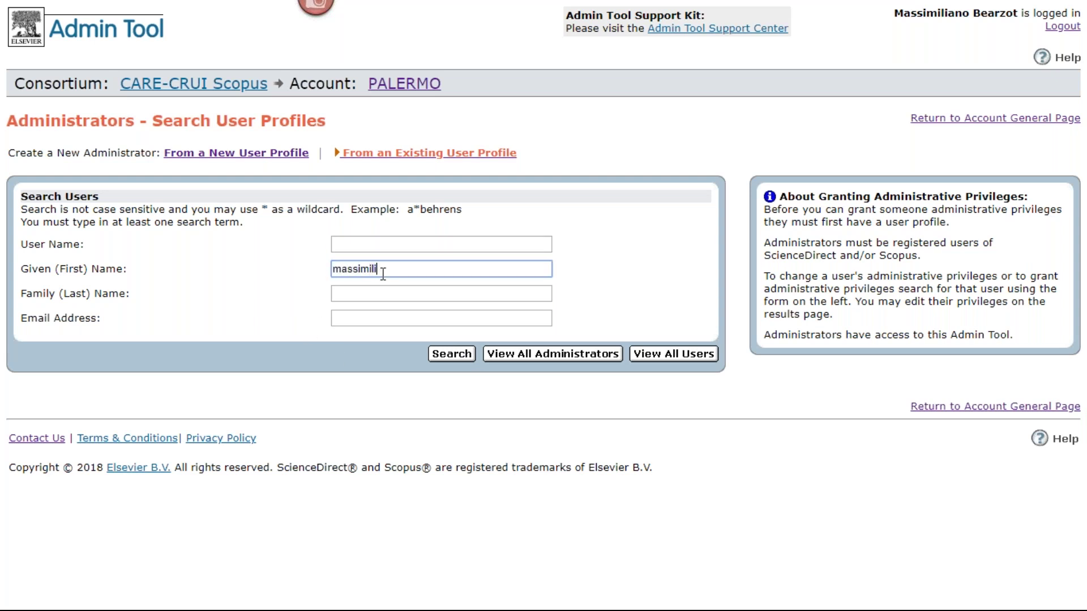
left_click(461, 354)
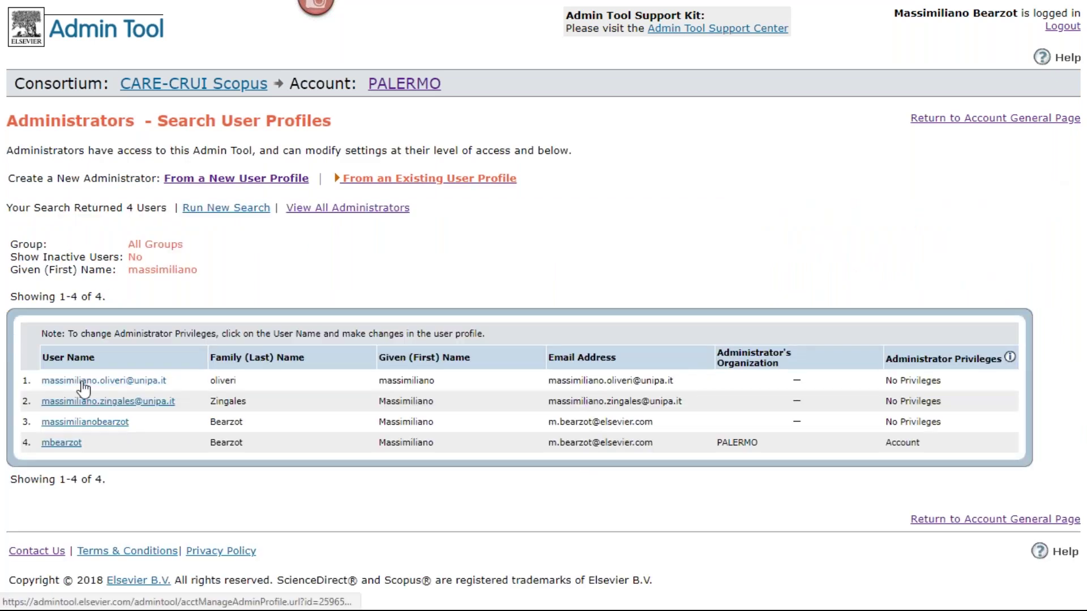
Open the profile of the first user in the search results, and examine the administrator's organization and group membership options
left_click(84, 387)
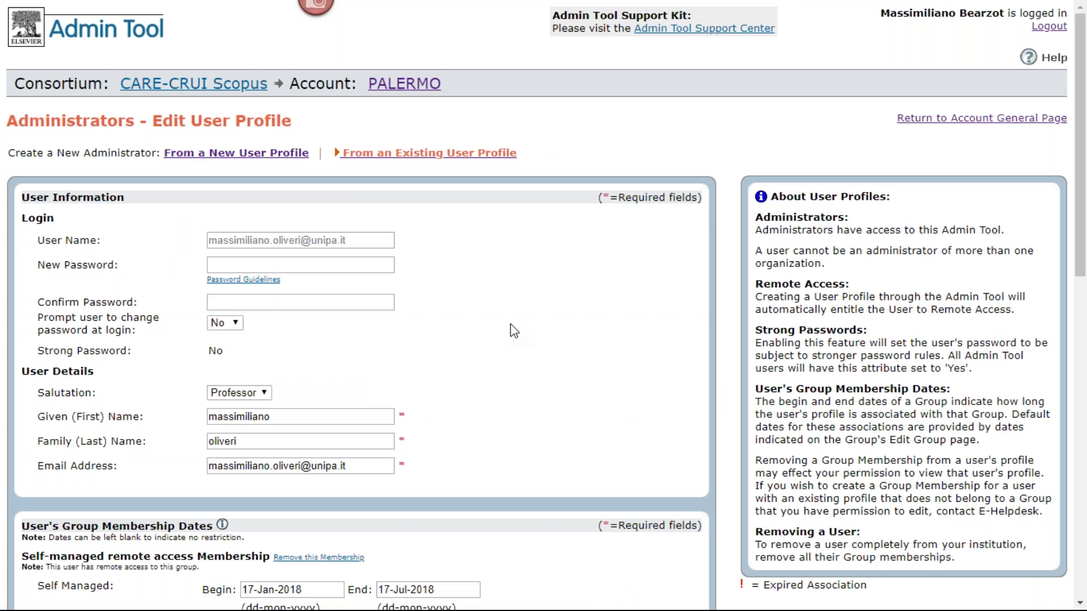
scroll(513, 331, "down", 4)
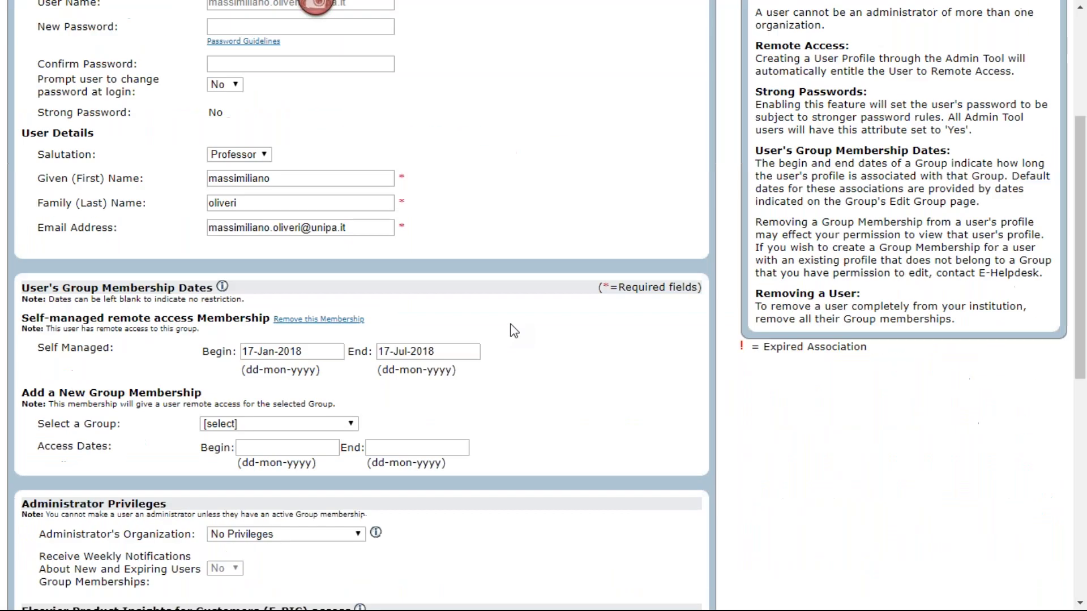
scroll(513, 331, "down", 3)
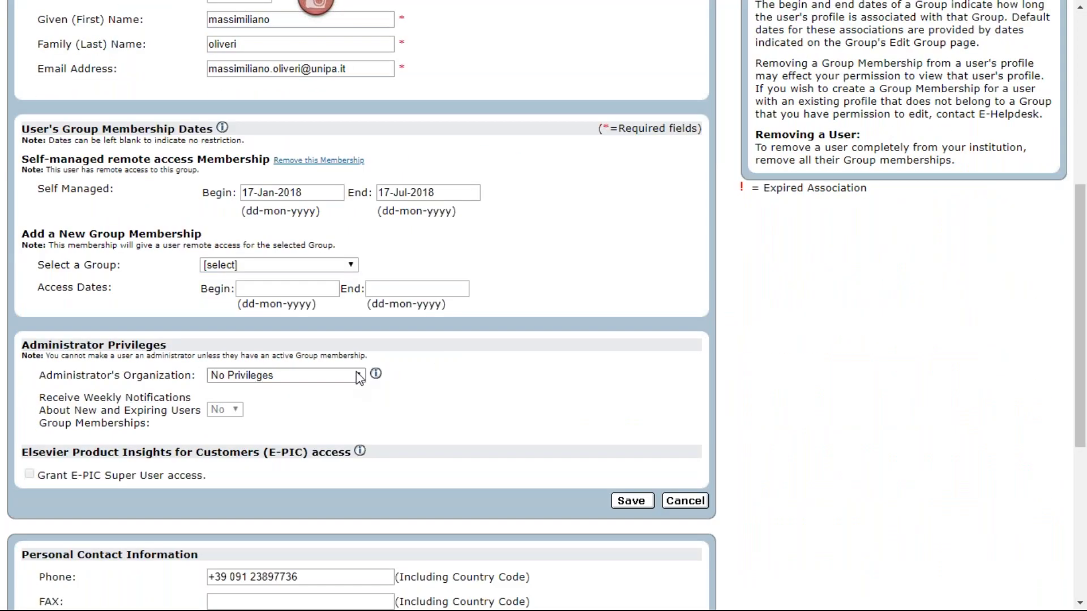
left_click(359, 376)
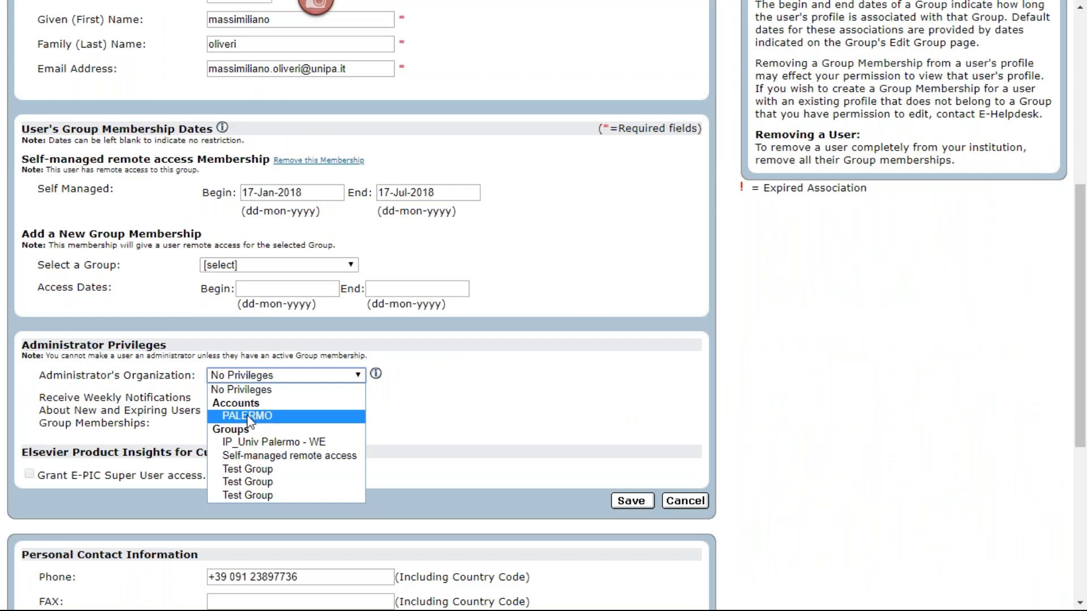
left_click(464, 419)
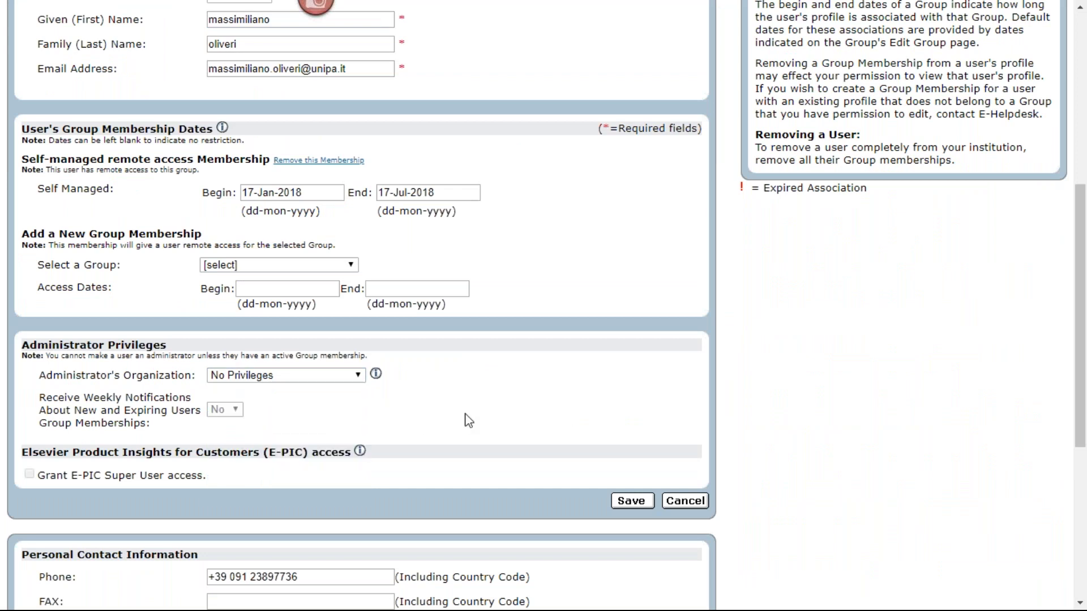
left_click(351, 266)
left_click(413, 249)
scroll(443, 429, "down", 1)
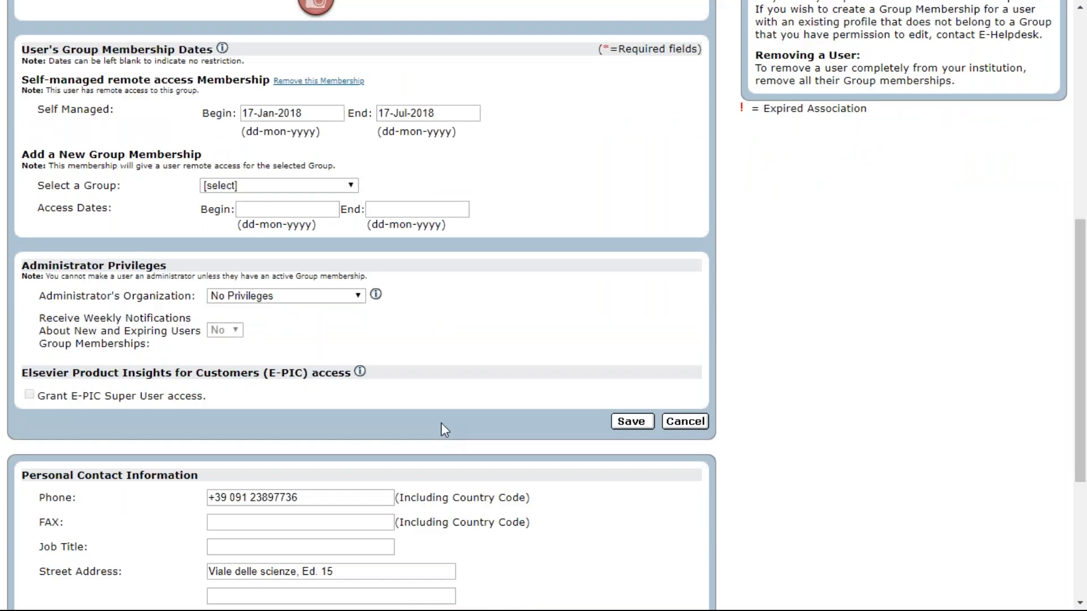
Set the administrator's organization to PALERMO and the weekly notifications about new and expiring group memberships to Yes
left_click(357, 297)
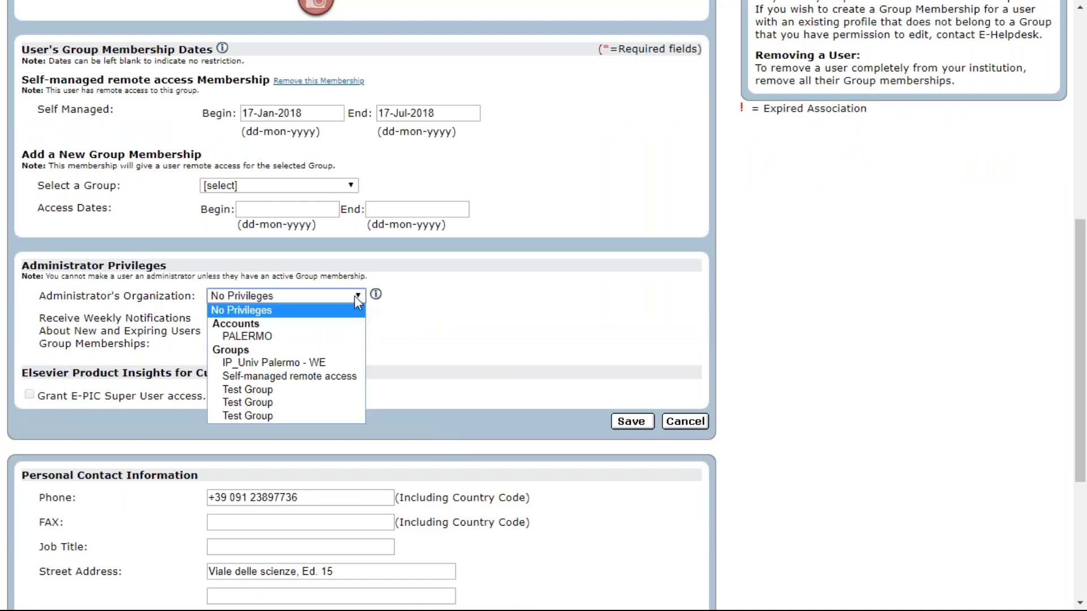
left_click(247, 336)
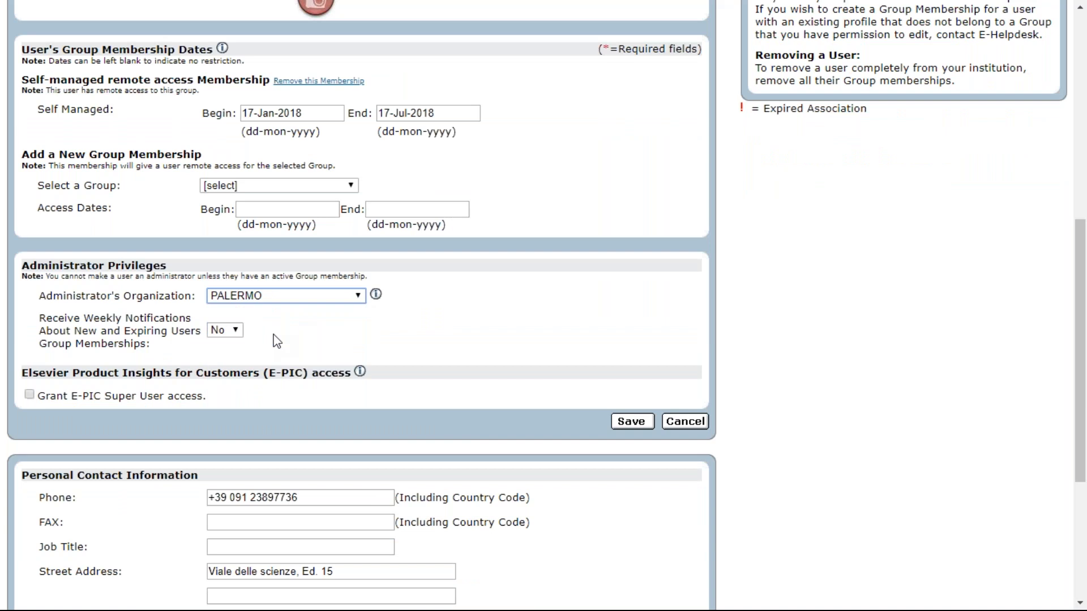
left_click(235, 331)
left_click(327, 331)
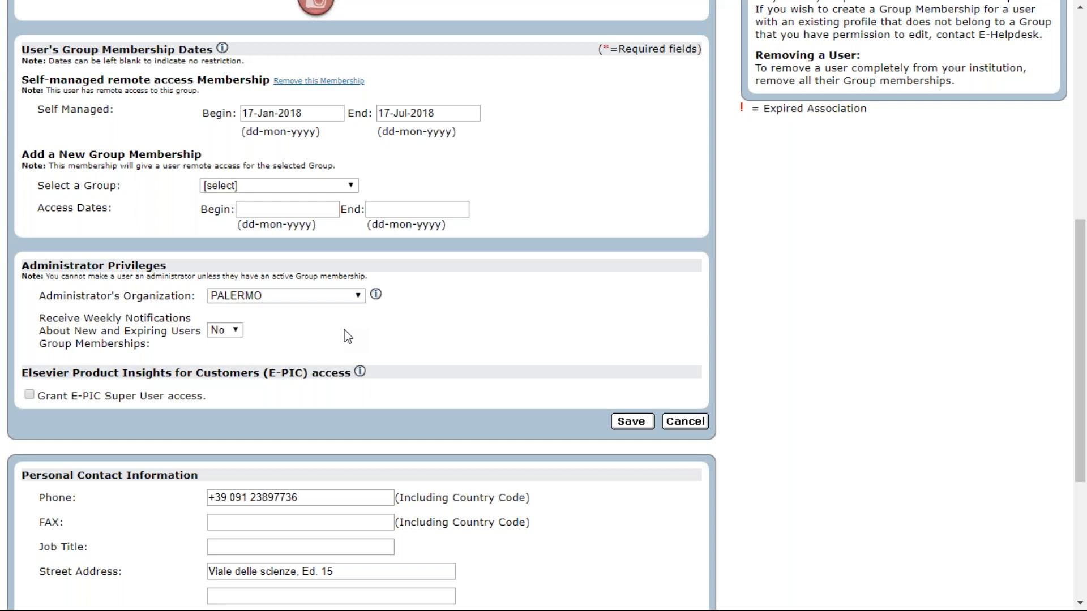
left_click(224, 331)
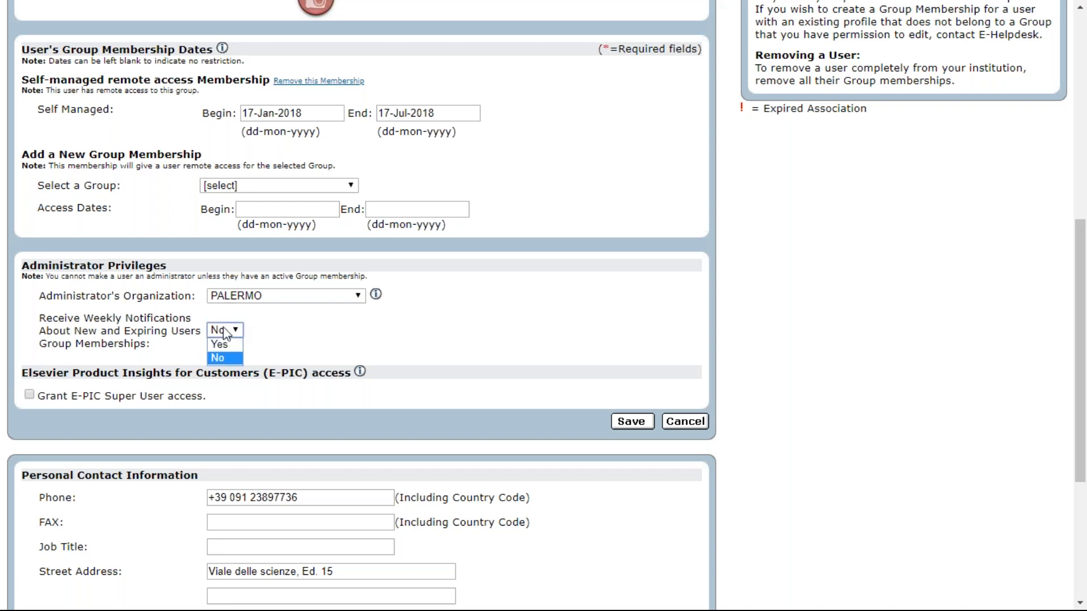
left_click(223, 344)
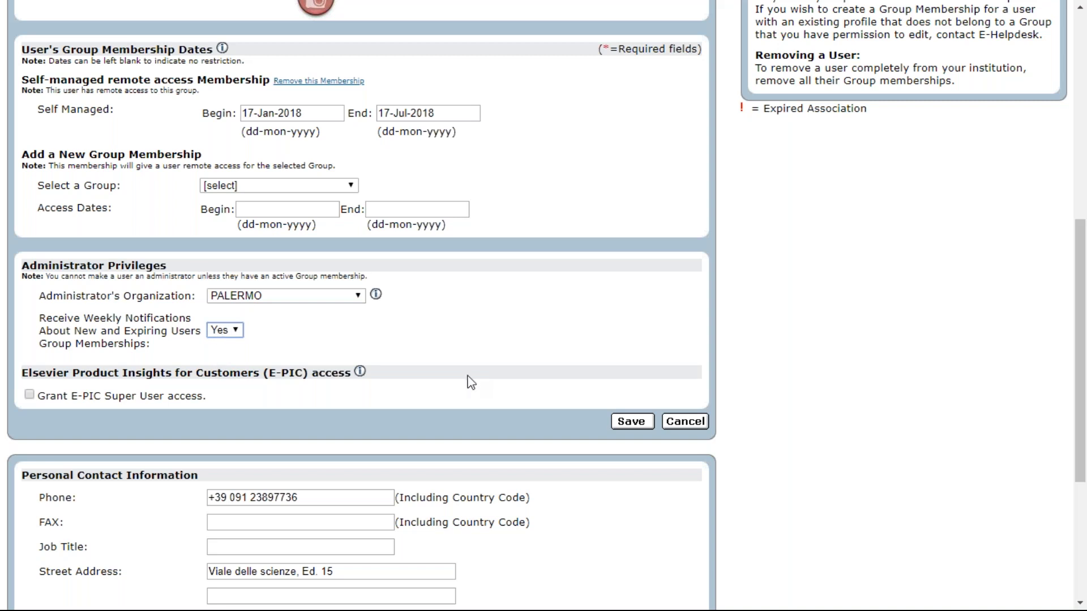
Review the rest of the user's profile down to the personal contact information, and return to the account page without saving
scroll(467, 382, "down", 5)
scroll(468, 383, "up", 7)
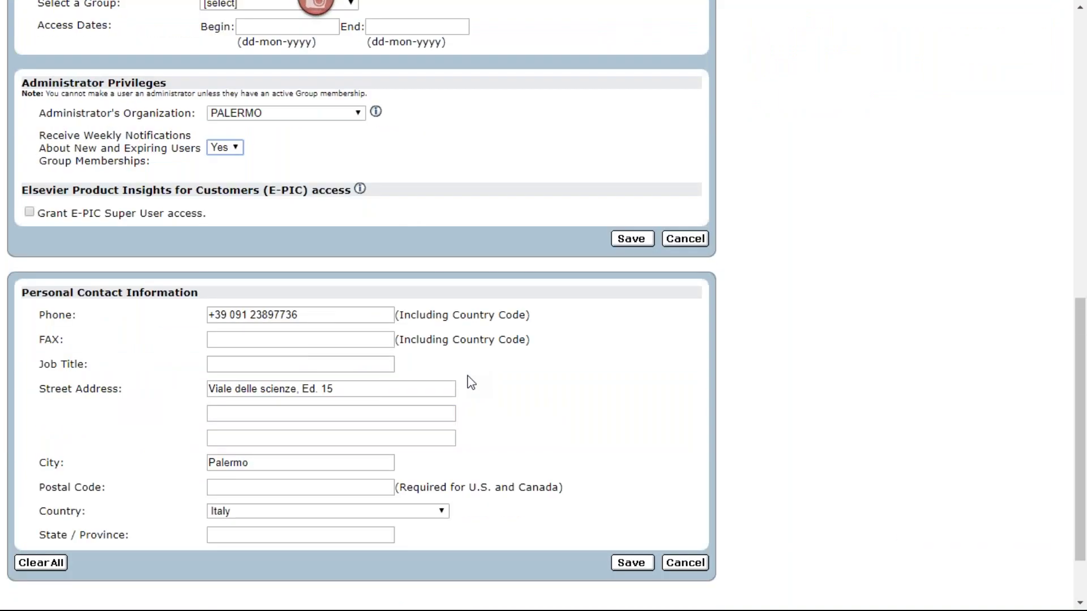
scroll(468, 382, "up", 6)
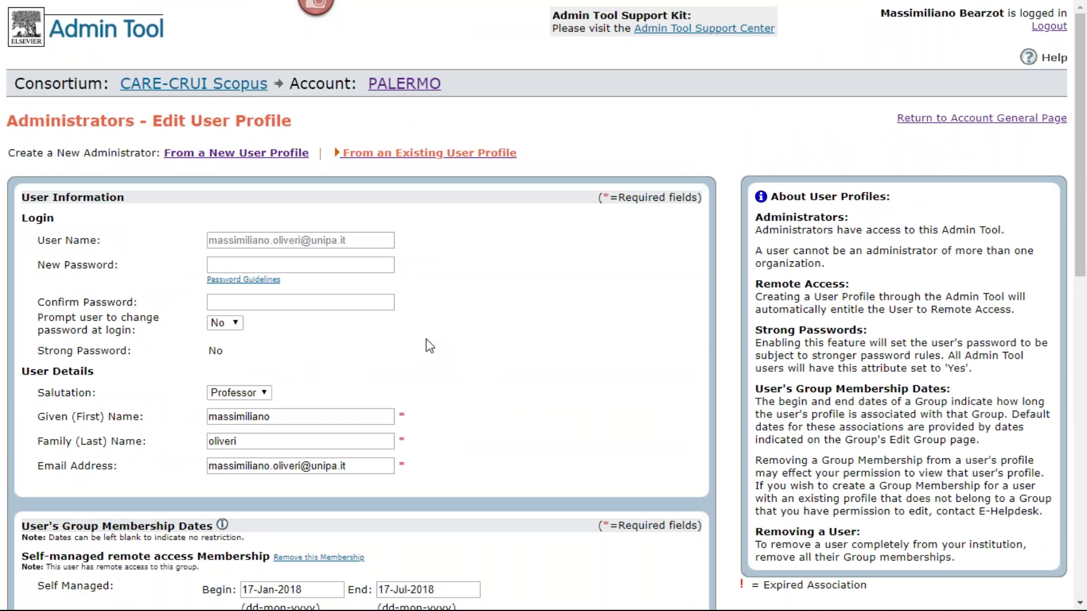
left_click(113, 42)
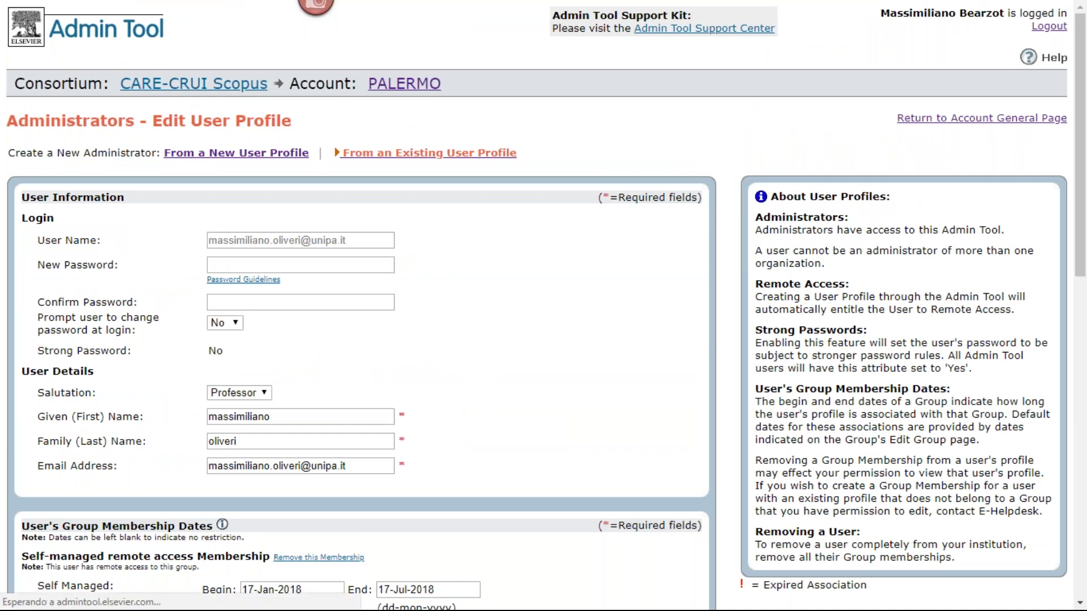
Open the interlibrary loan and document delivery link settings, examine the order e-mail and special instructions fields, and cancel without saving
scroll(464, 402, "down", 5)
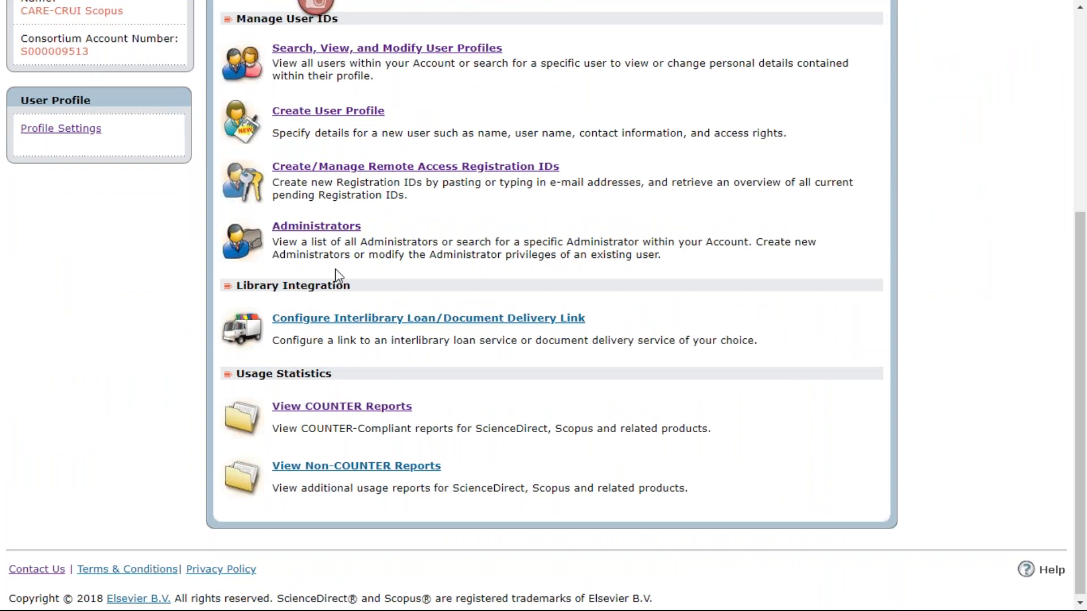
left_click(356, 325)
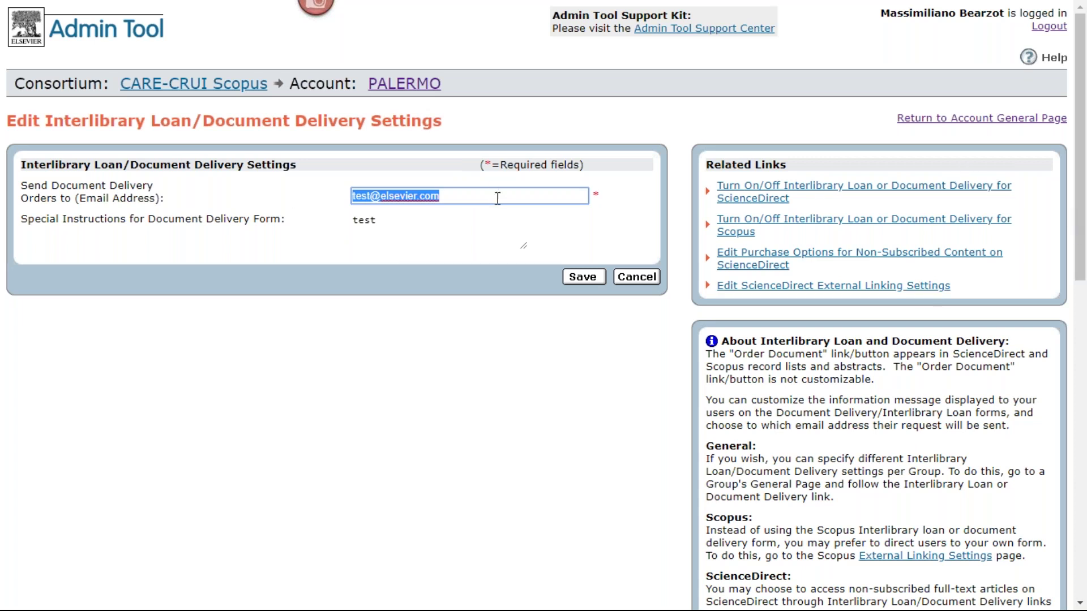
left_click(650, 277)
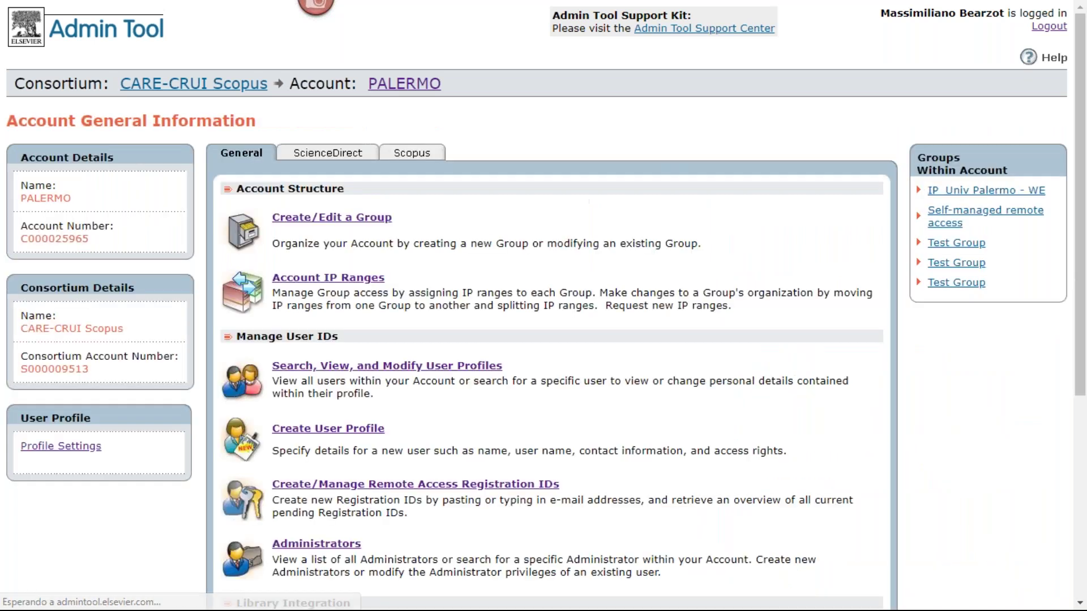
Open the COUNTER usage reports and look through the SD_JR1 journal report of full-text article requests
scroll(472, 446, "down", 6)
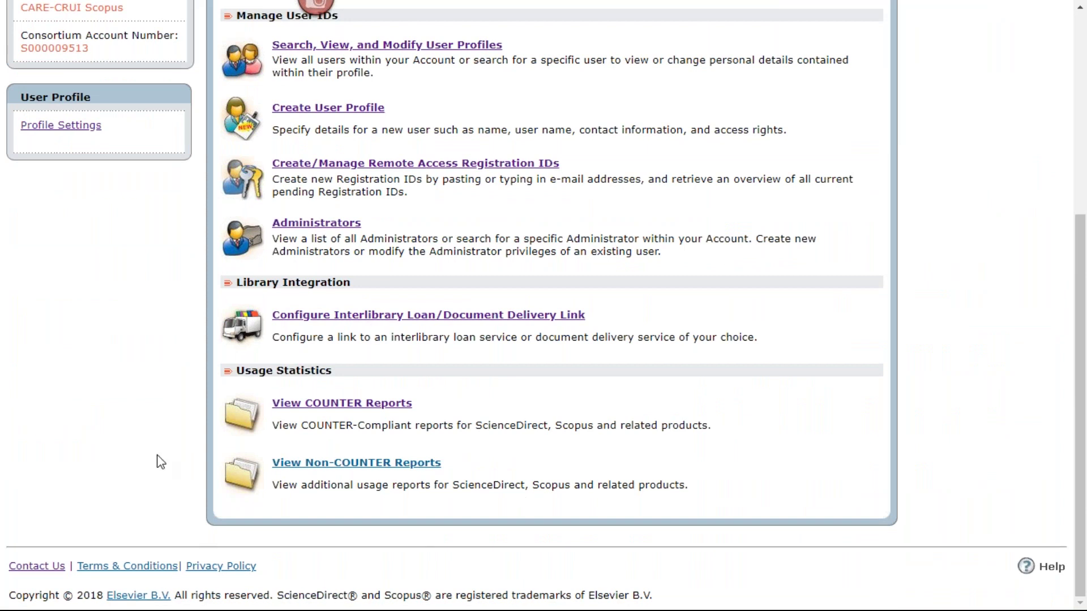
scroll(167, 403, "up", 6)
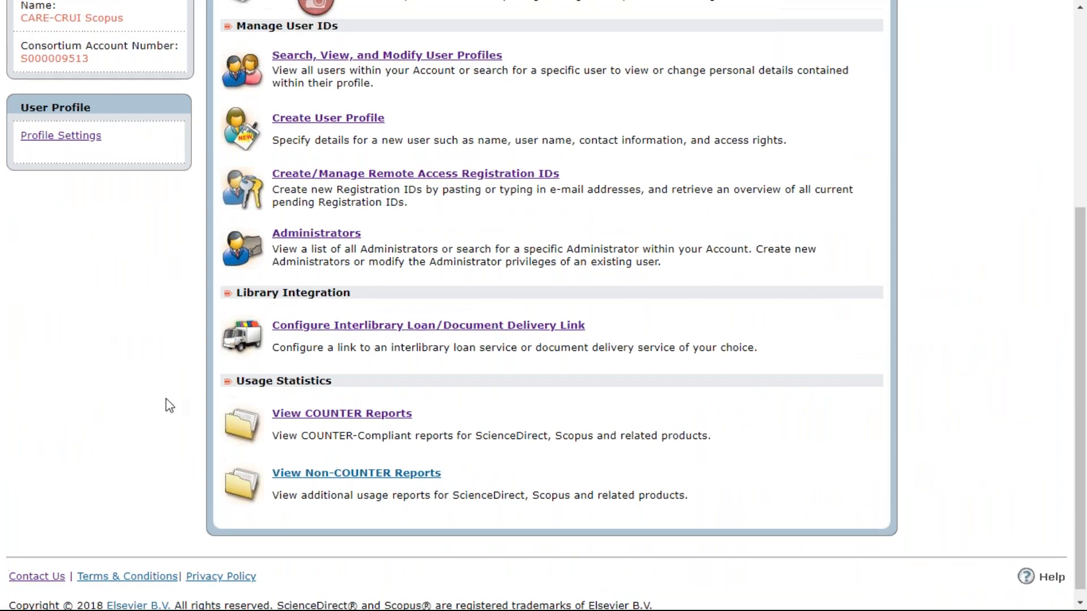
scroll(167, 403, "down", 6)
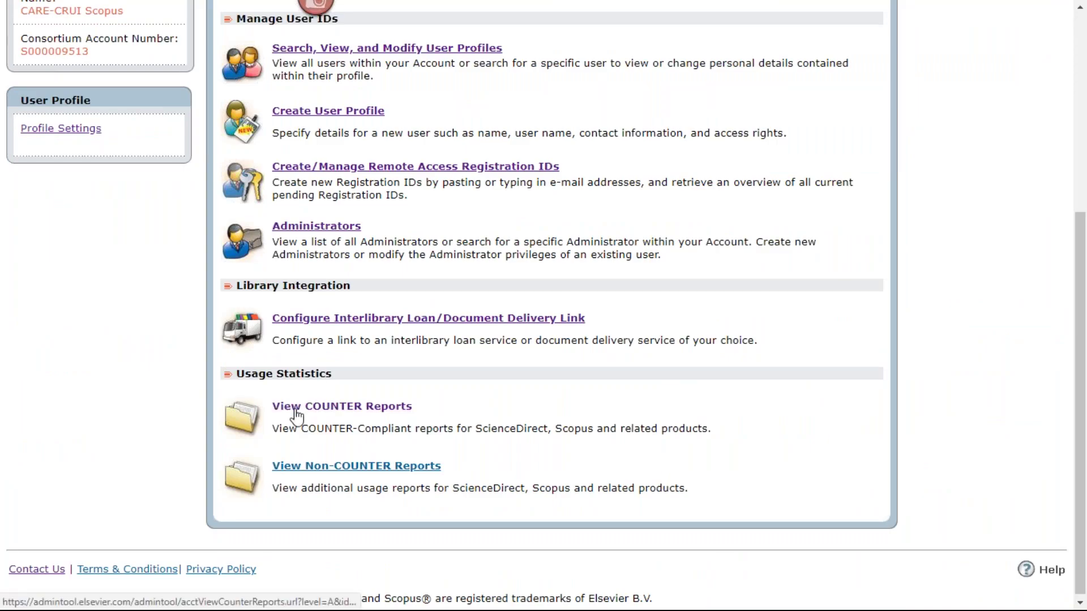
left_click(336, 411)
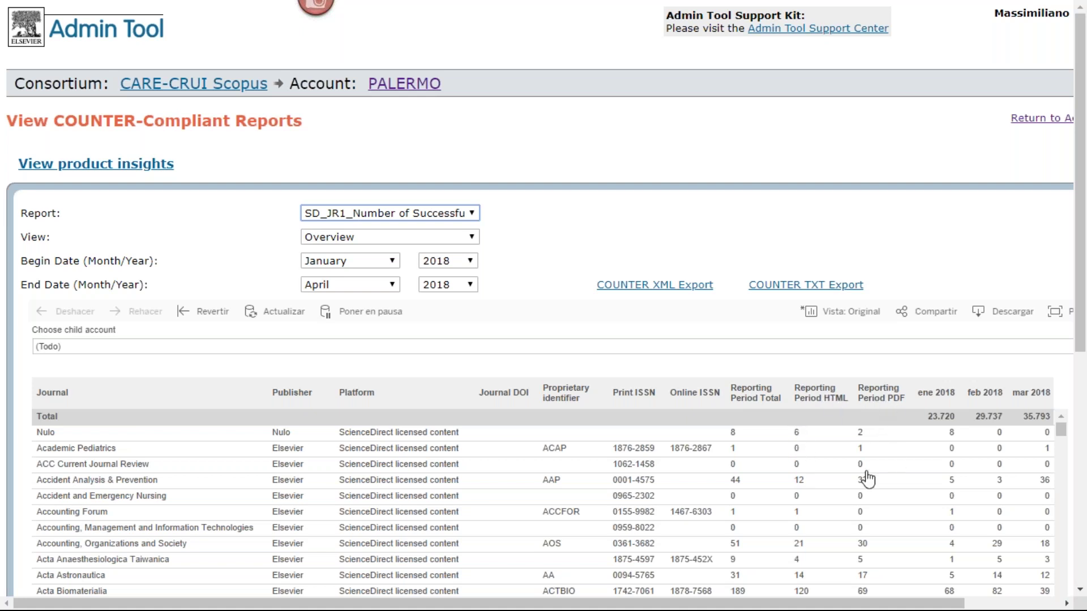
scroll(383, 486, "down", 6)
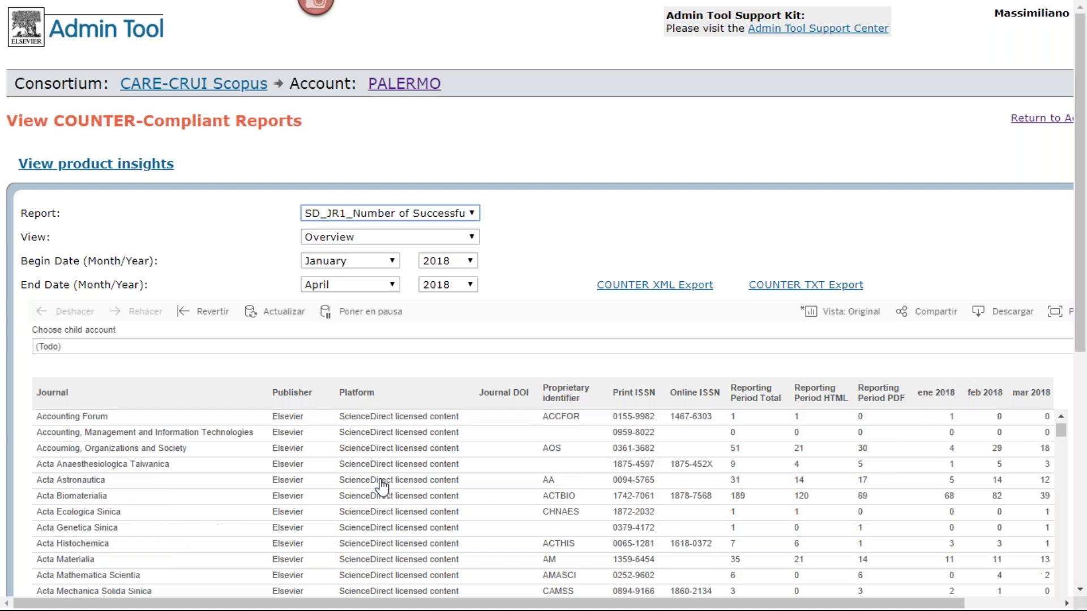
scroll(383, 485, "up", 6)
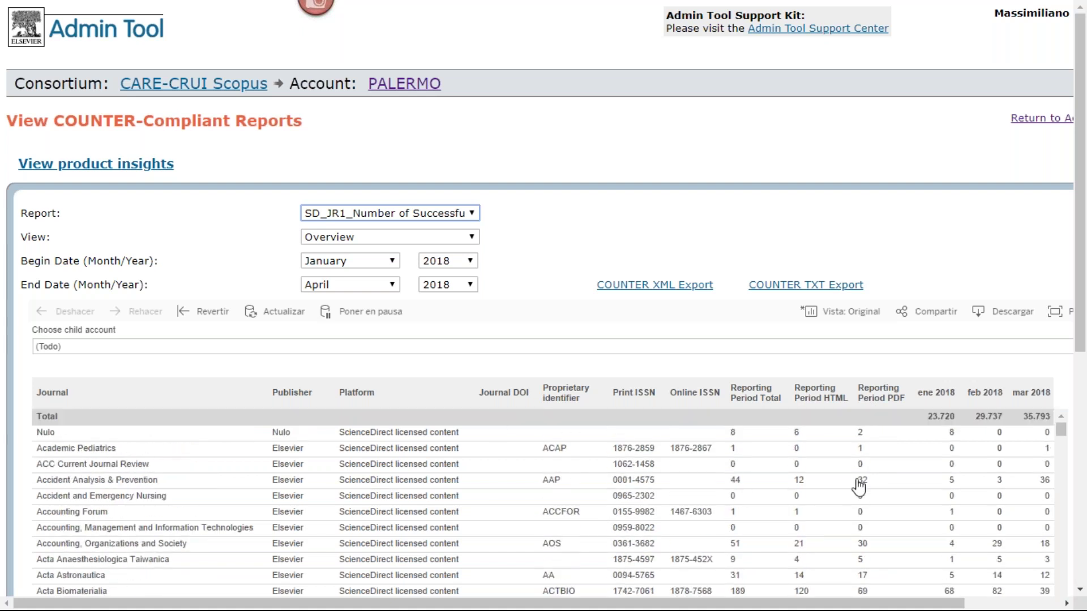
Switch the COUNTER report to SC_PR1, Total Searches, Results Clicks and Record Views by Month and Platform
left_click(473, 215)
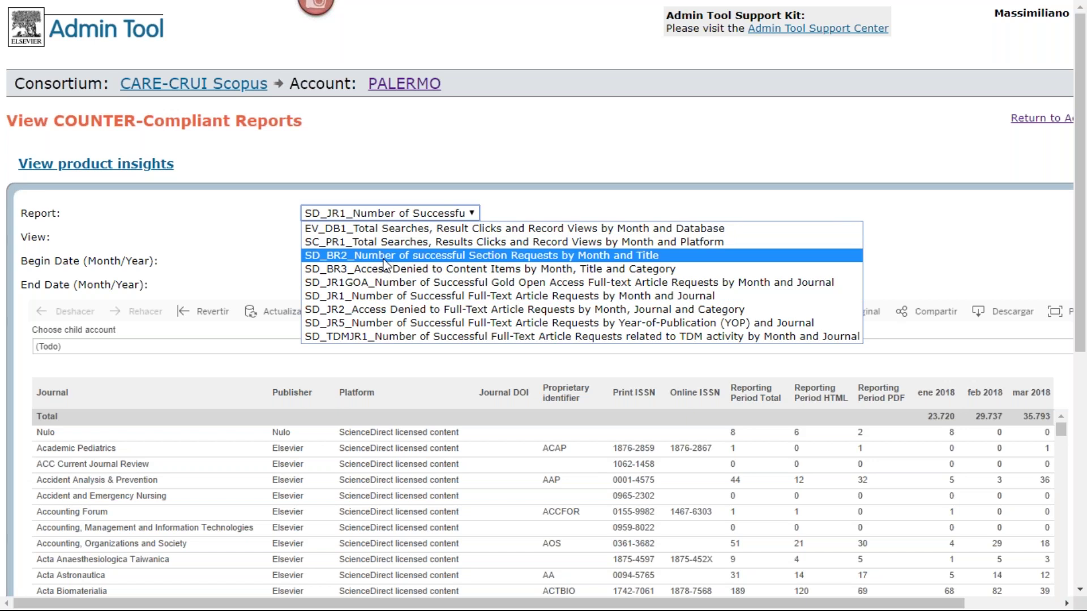
left_click(349, 240)
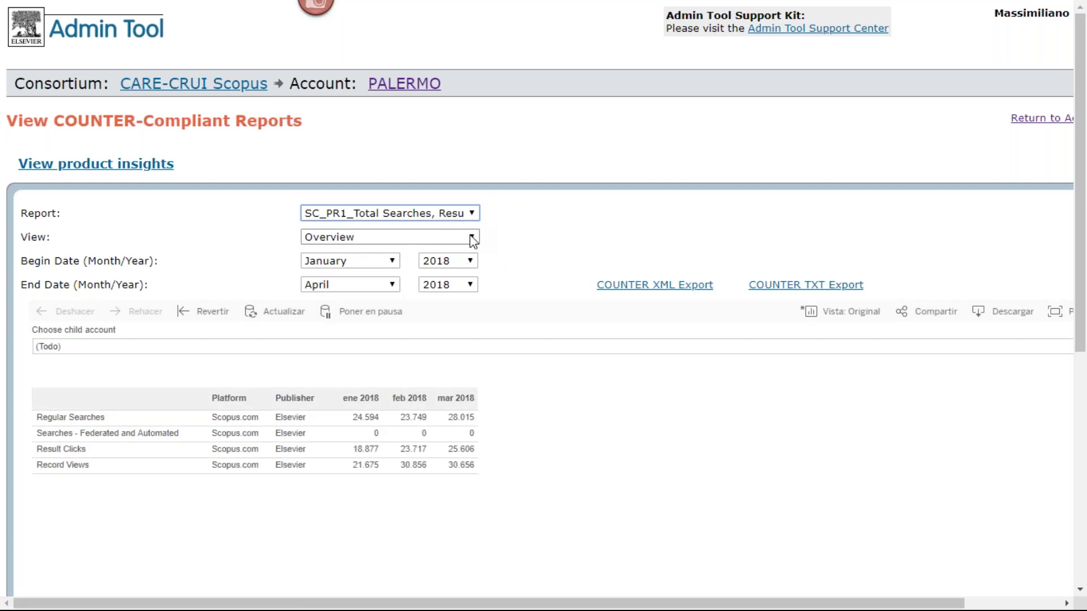
Set the SC_PR1 report period to begin in January 2016 and end in March 2018, keeping the Overview view
left_click(472, 237)
left_click(471, 235)
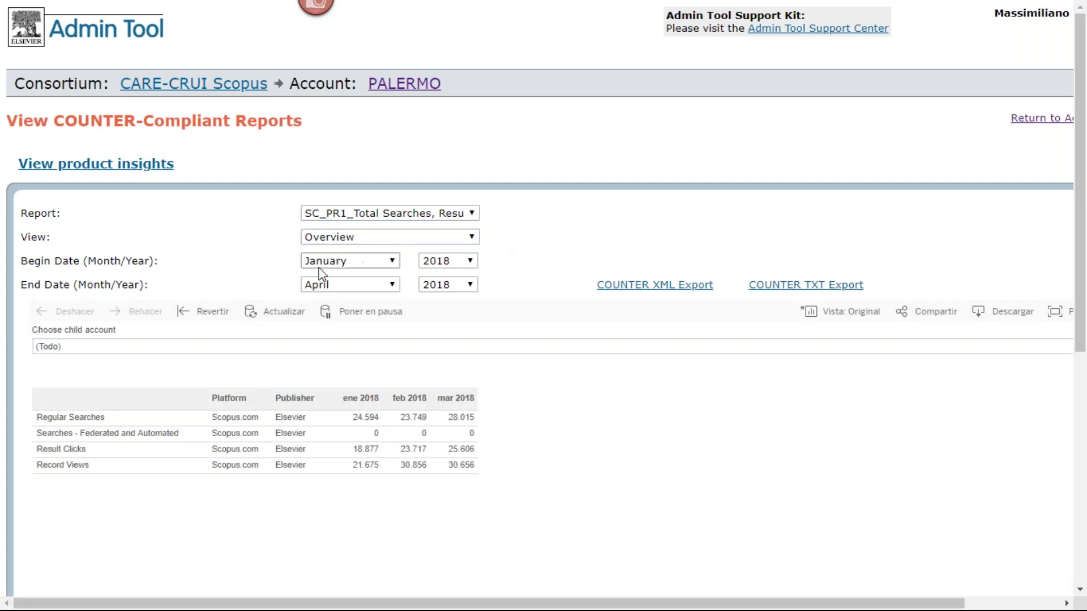
left_click(392, 261)
left_click(391, 260)
left_click(467, 264)
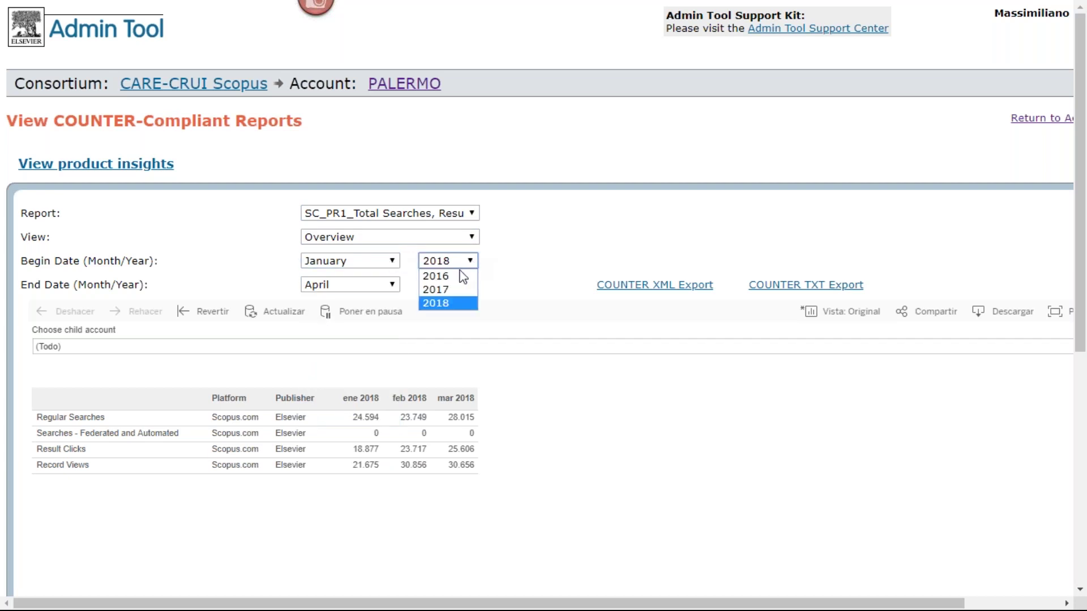
left_click(460, 276)
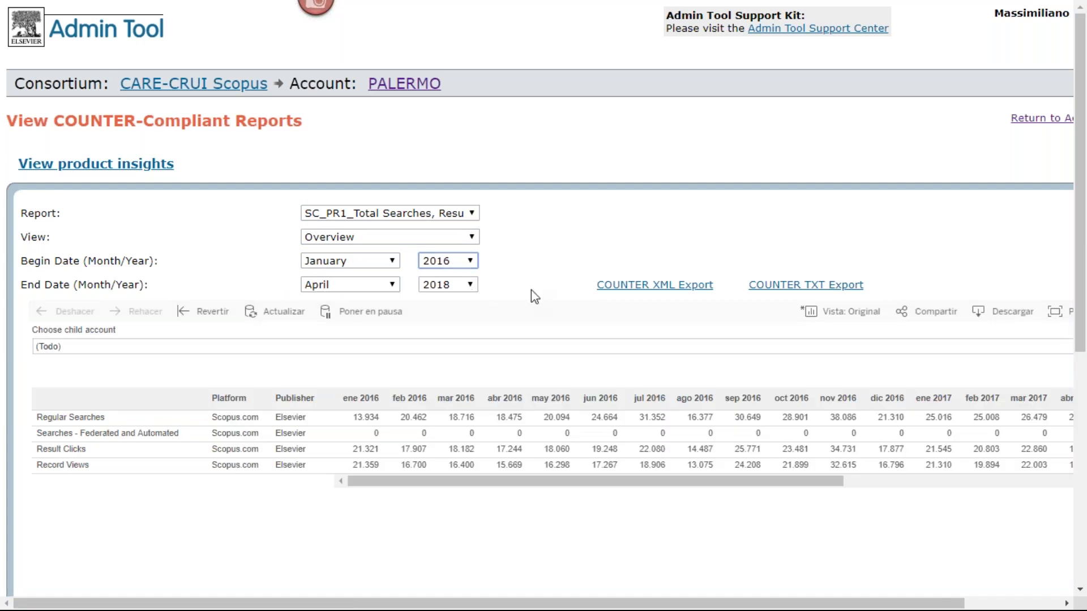
left_click(470, 284)
left_click(447, 326)
left_click(387, 286)
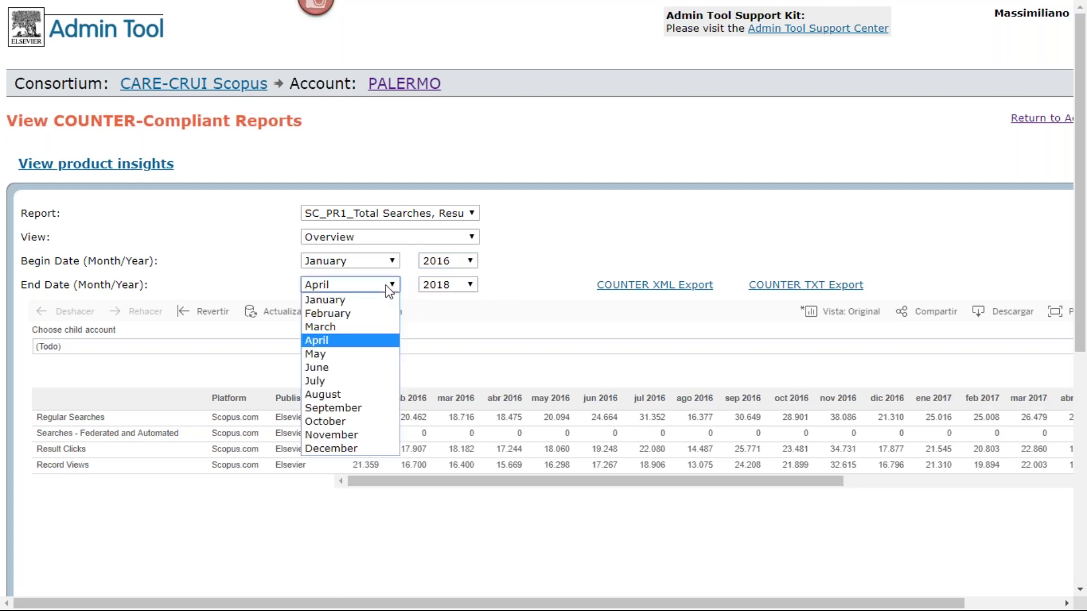
left_click(333, 327)
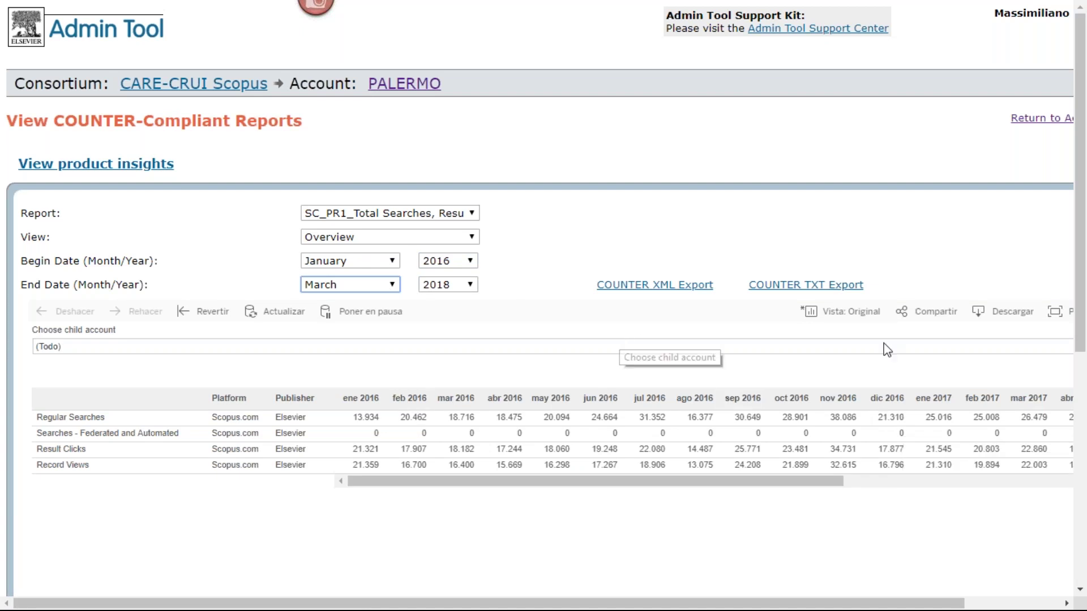
Download the report as a crosstab and save it to the desktop as Overview_crosstab, replacing the existing CSV file
left_click(1008, 319)
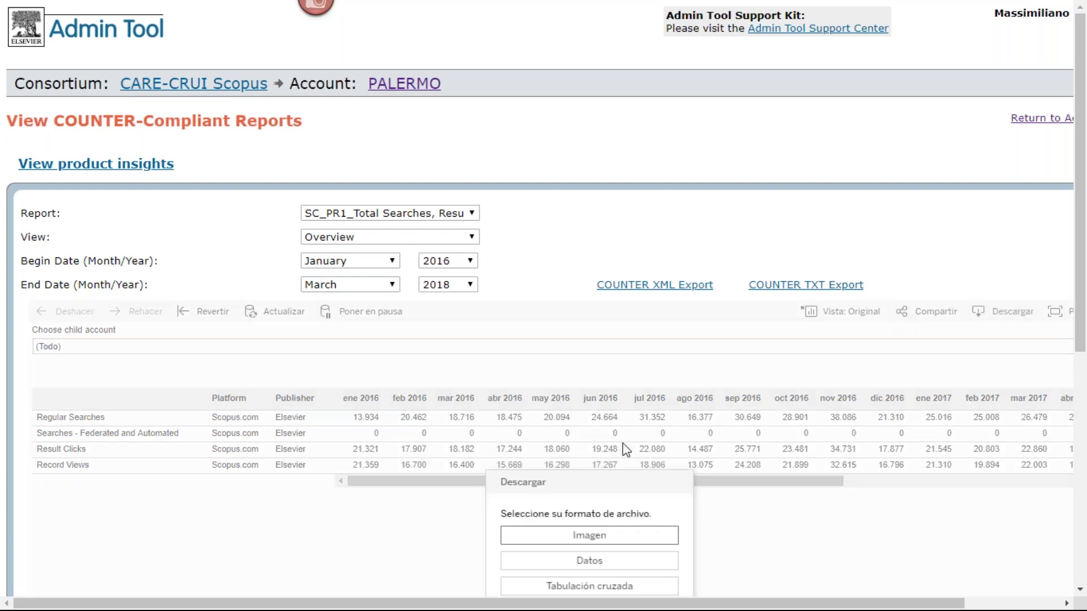
scroll(800, 518, "down", 3)
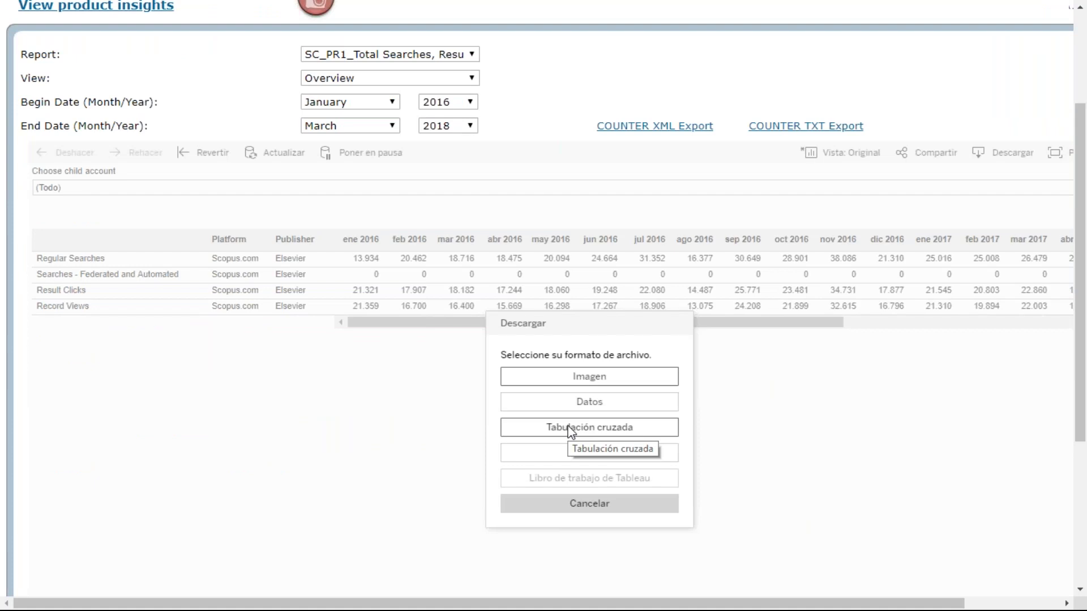
left_click(570, 429)
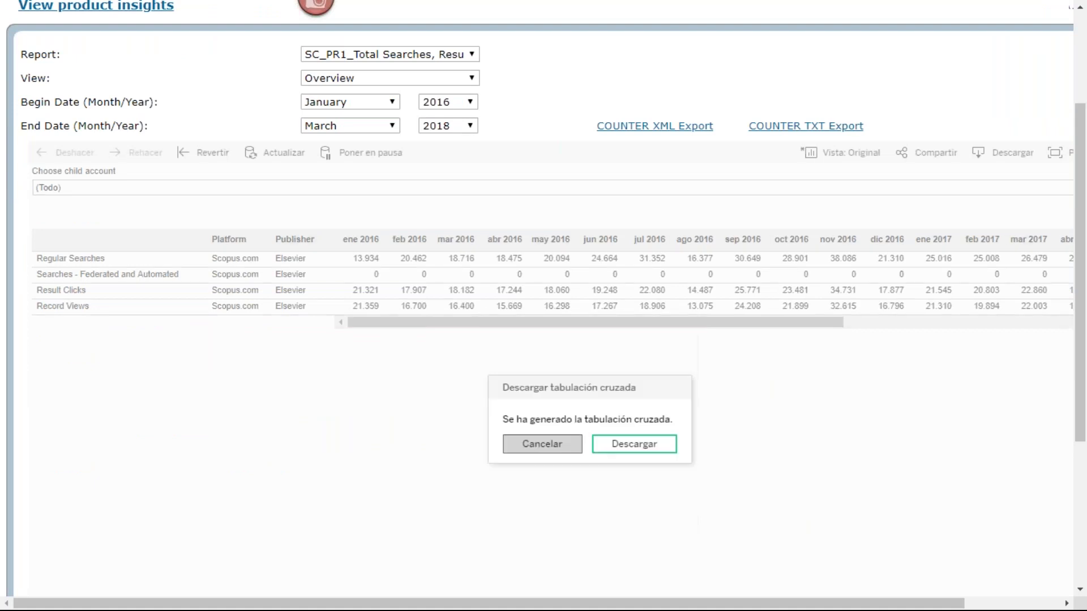
left_click(618, 444)
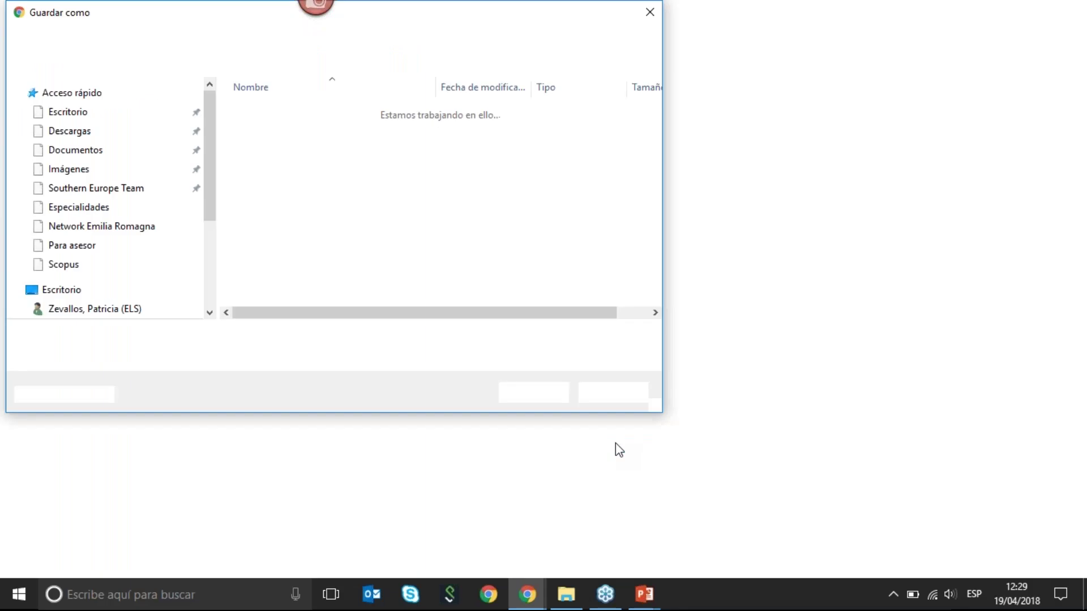
left_click_drag(207, 169, 201, 78)
left_click(60, 113)
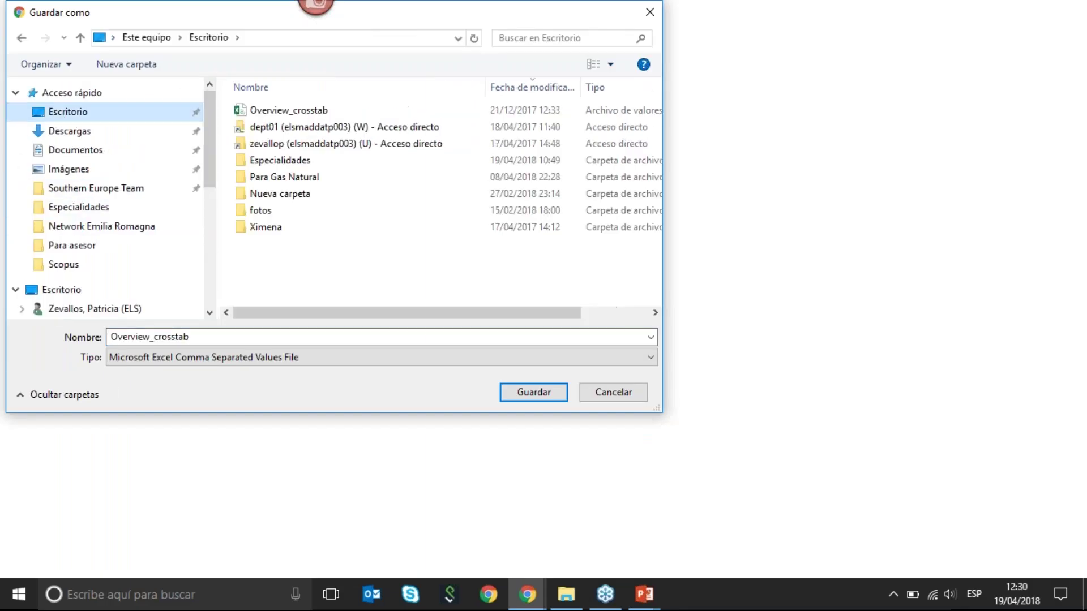
left_click(543, 397)
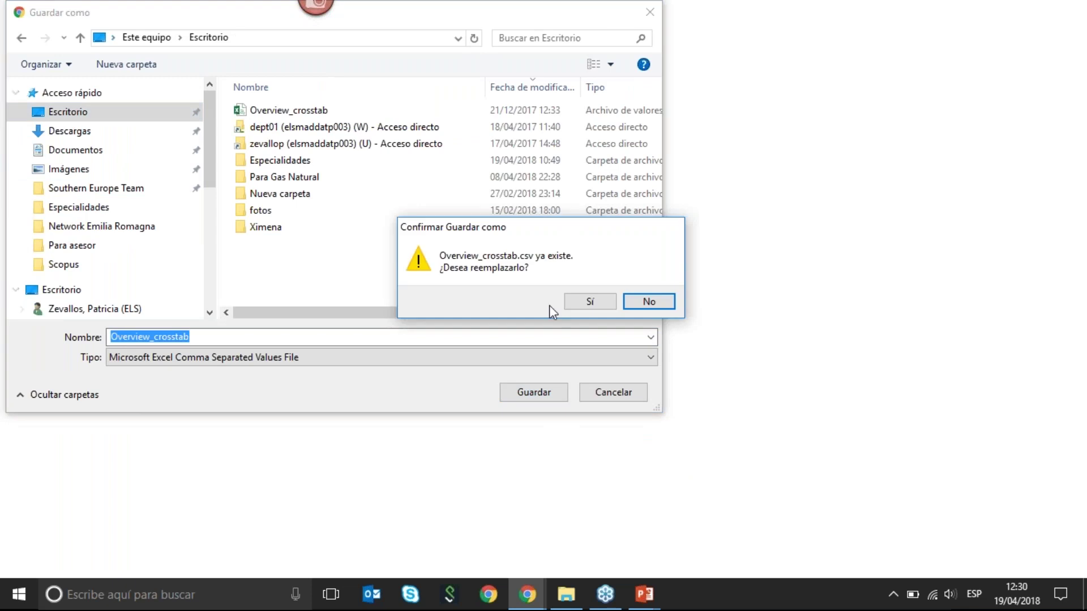
left_click(588, 301)
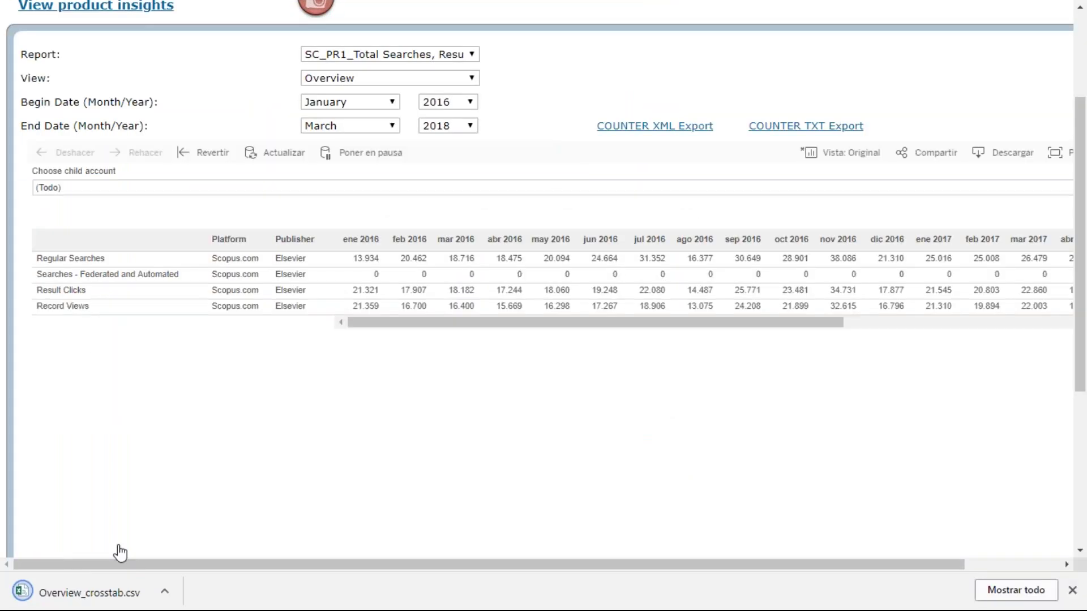
Open the downloaded Overview_crosstab.csv in Excel, widen column A to show the metric names, and look over its row labels
left_click(102, 593)
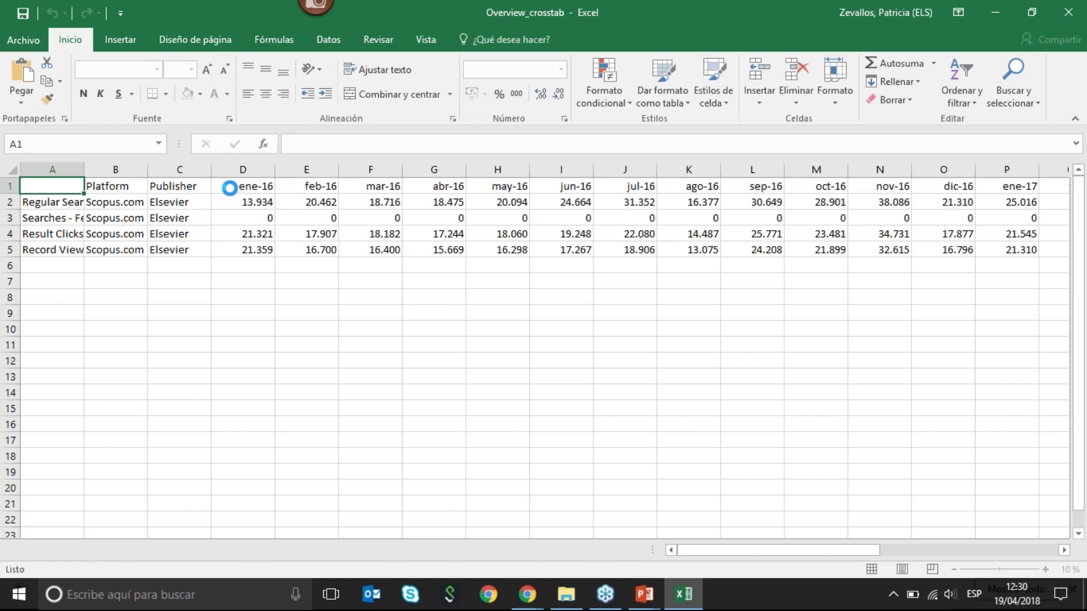
left_click_drag(82, 168, 203, 168)
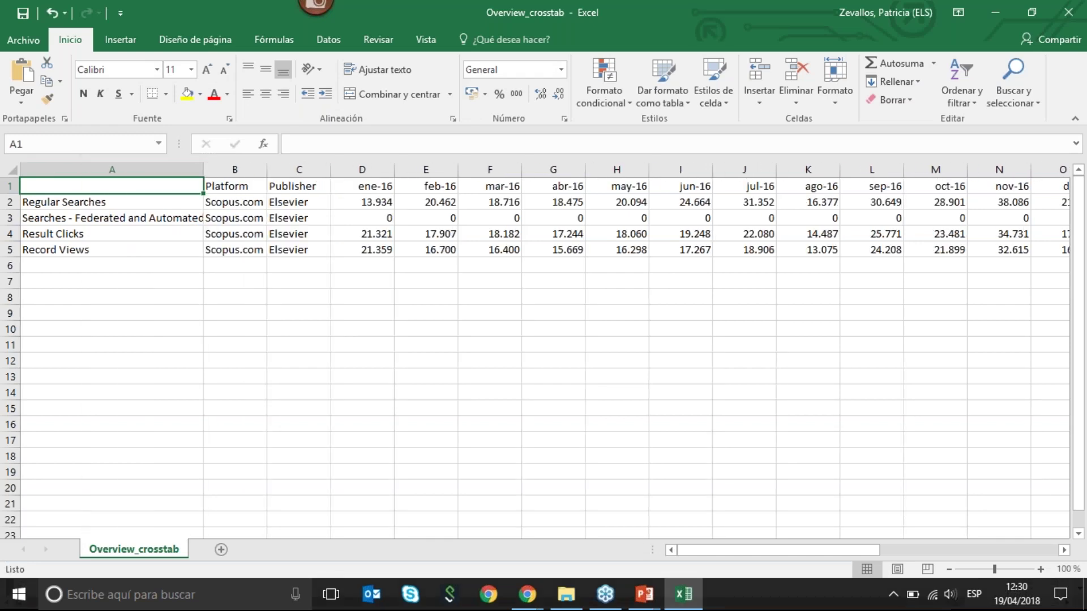
left_click(144, 220)
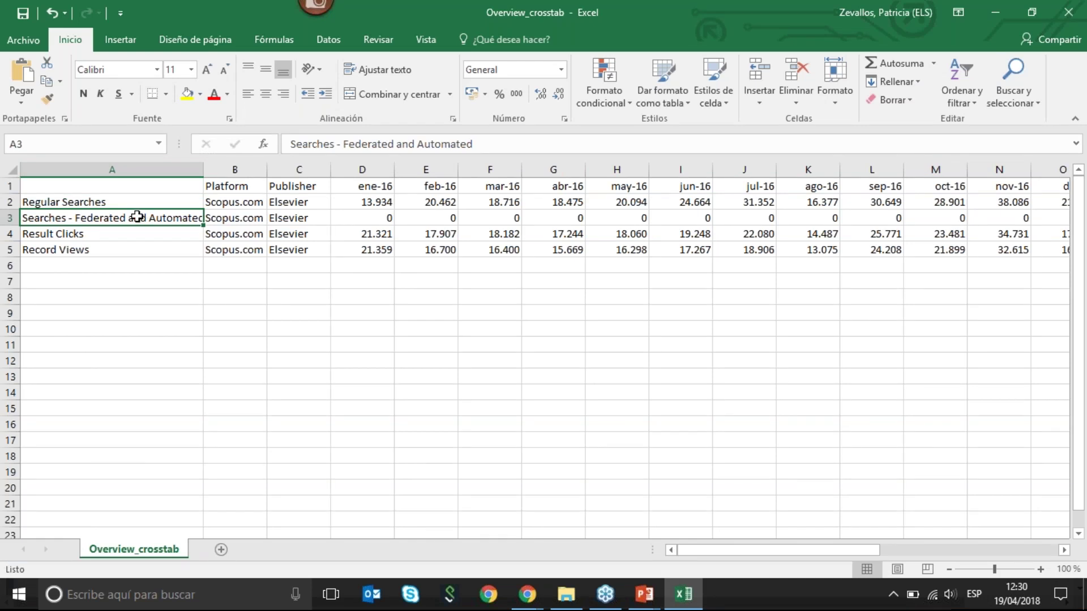
left_click(103, 238)
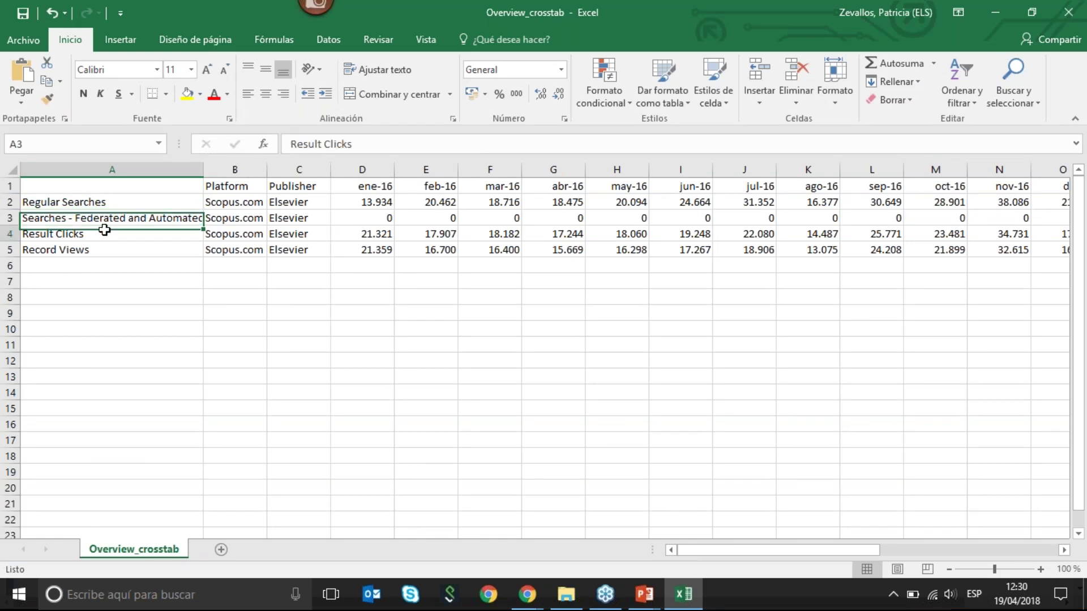
left_click(101, 250)
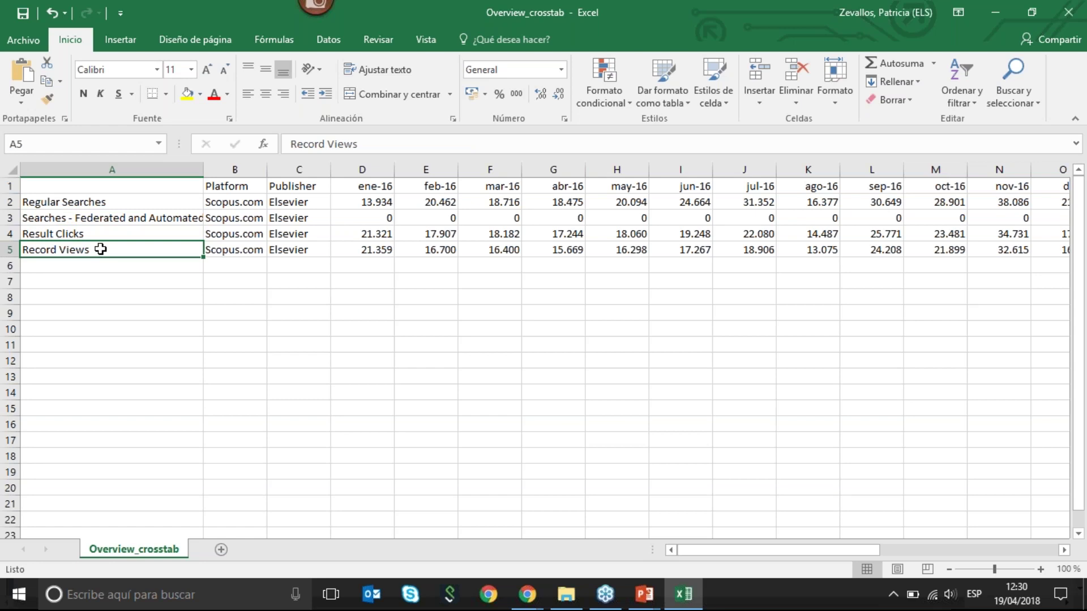
Insert an empty column before the January 2017 column
left_click_drag(797, 547, 816, 553)
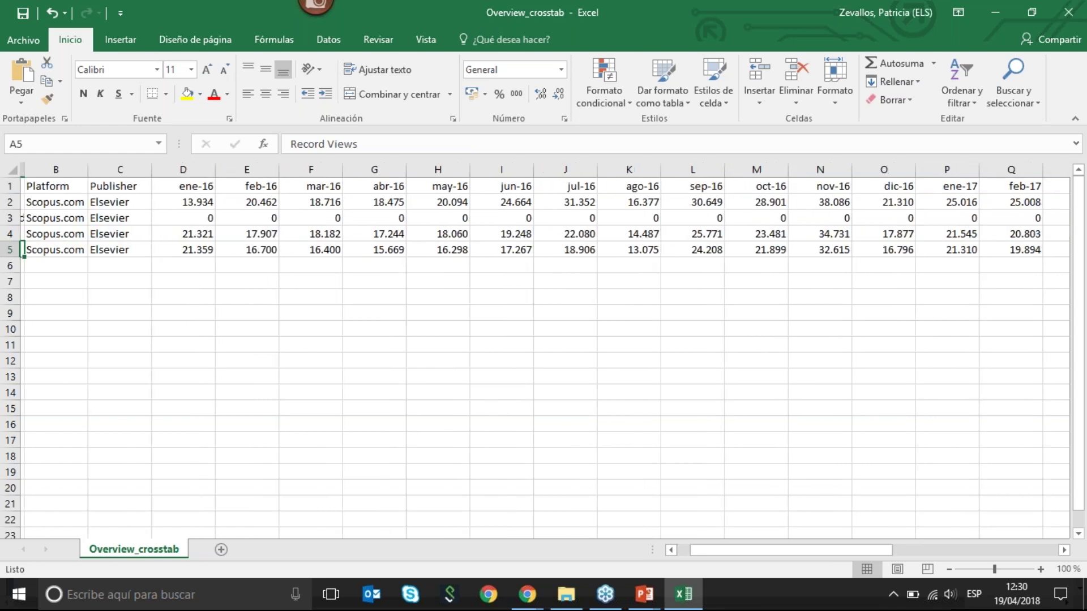
left_click_drag(786, 548, 788, 547)
left_click(943, 169)
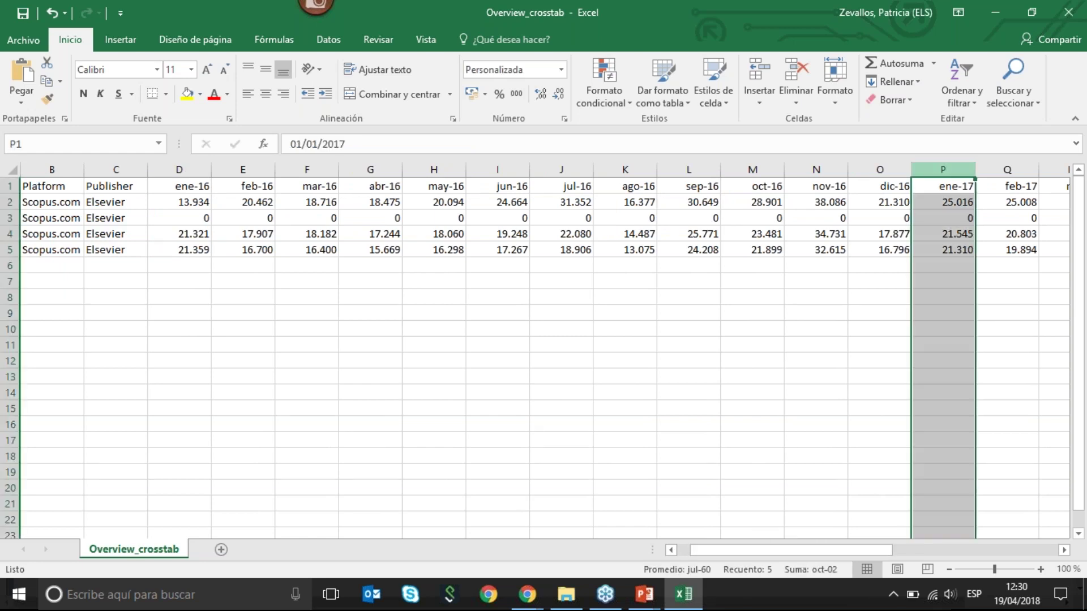
right_click(940, 169)
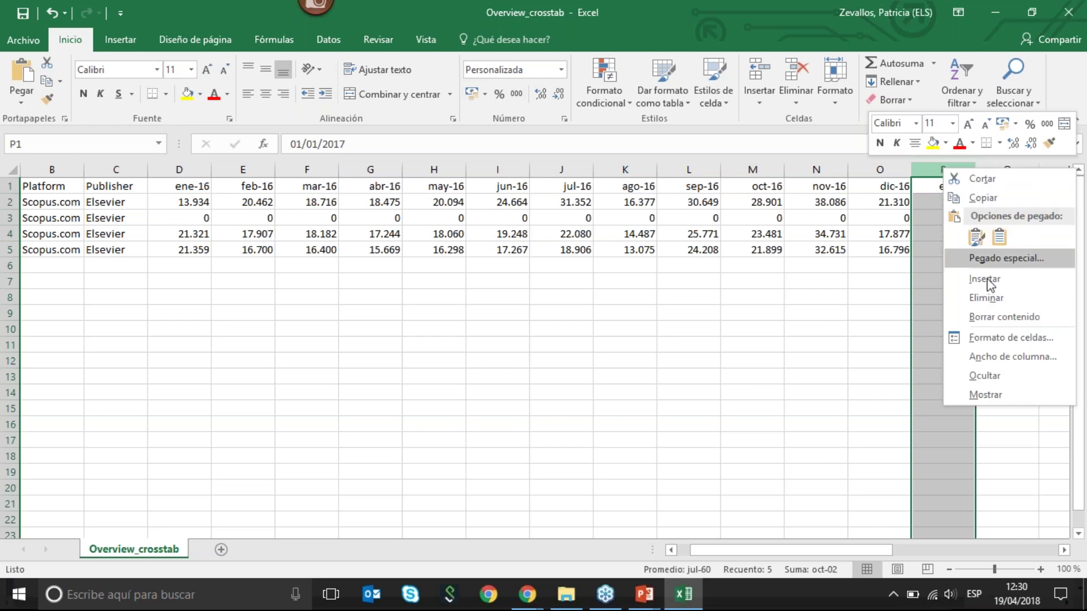
left_click(970, 276)
Enter 2016 as the new column's header in P1 and format the cell as text
left_click(935, 189)
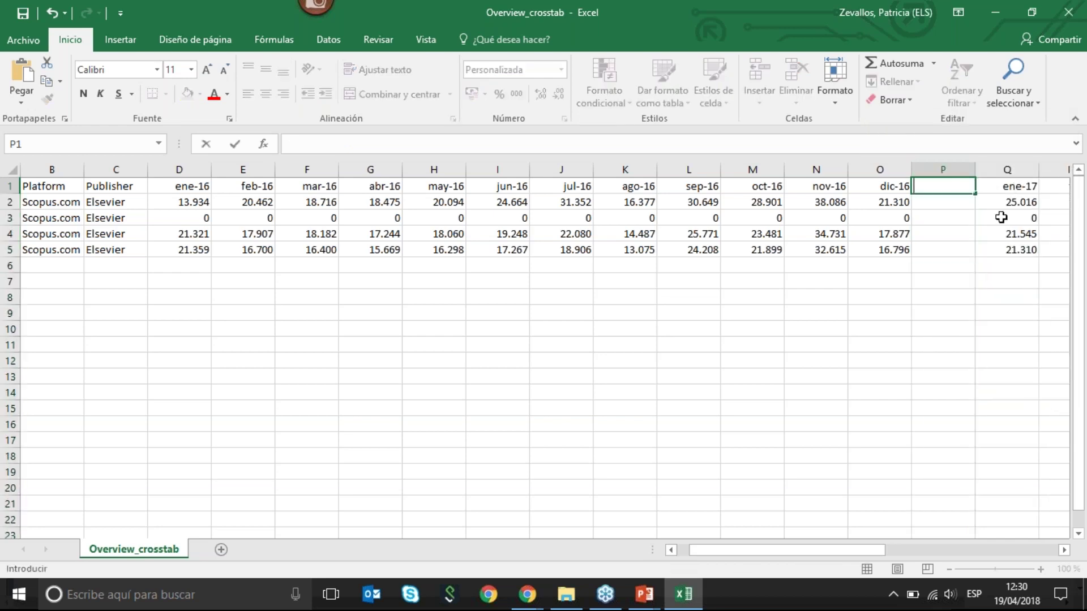
type("2016")
key("Return")
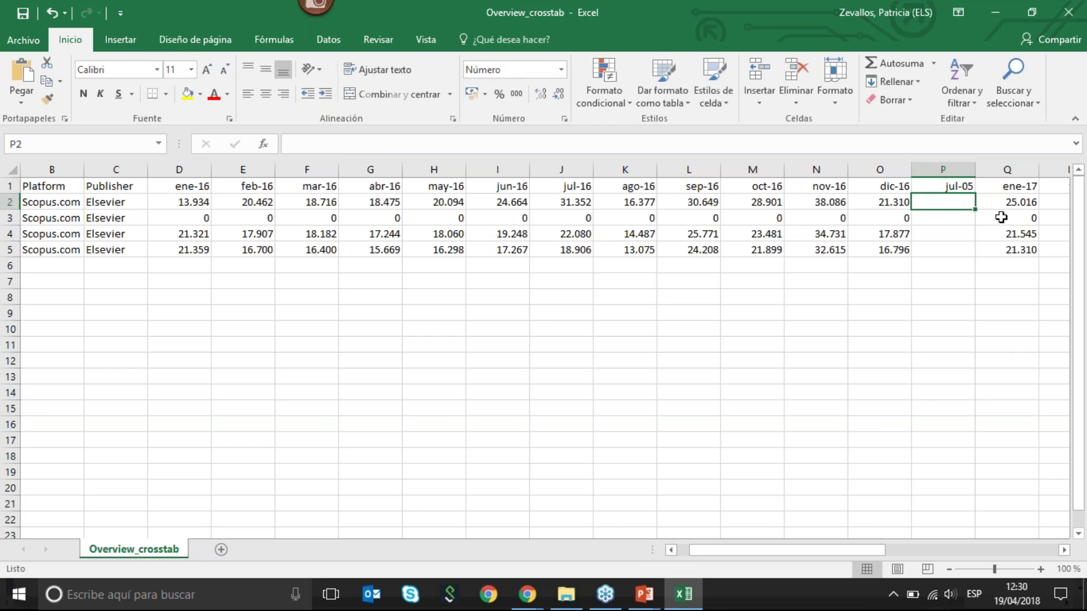
left_click(943, 186)
left_click(525, 69)
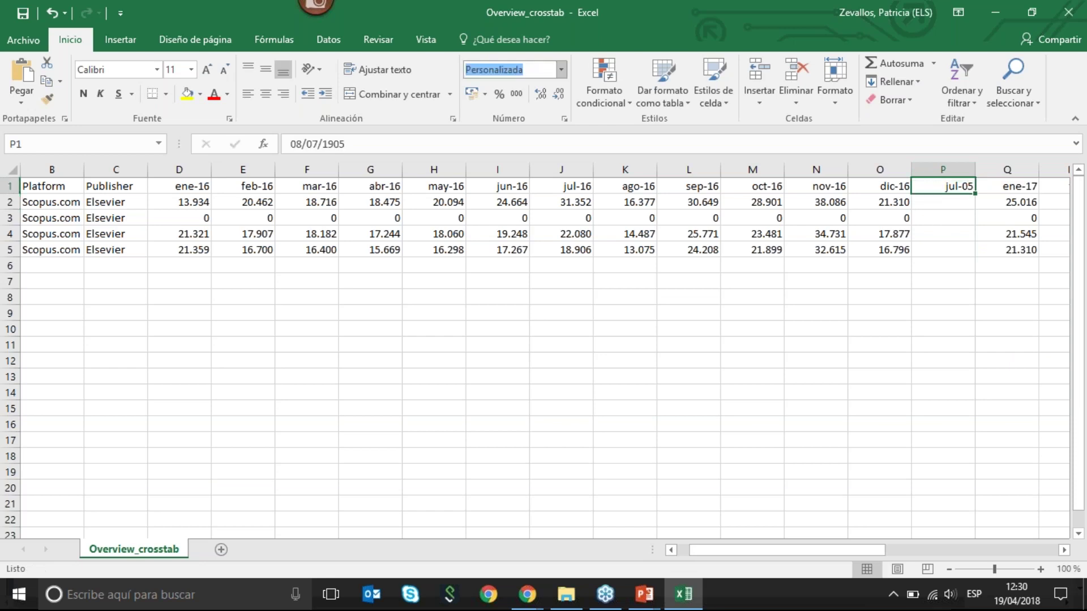
left_click(561, 68)
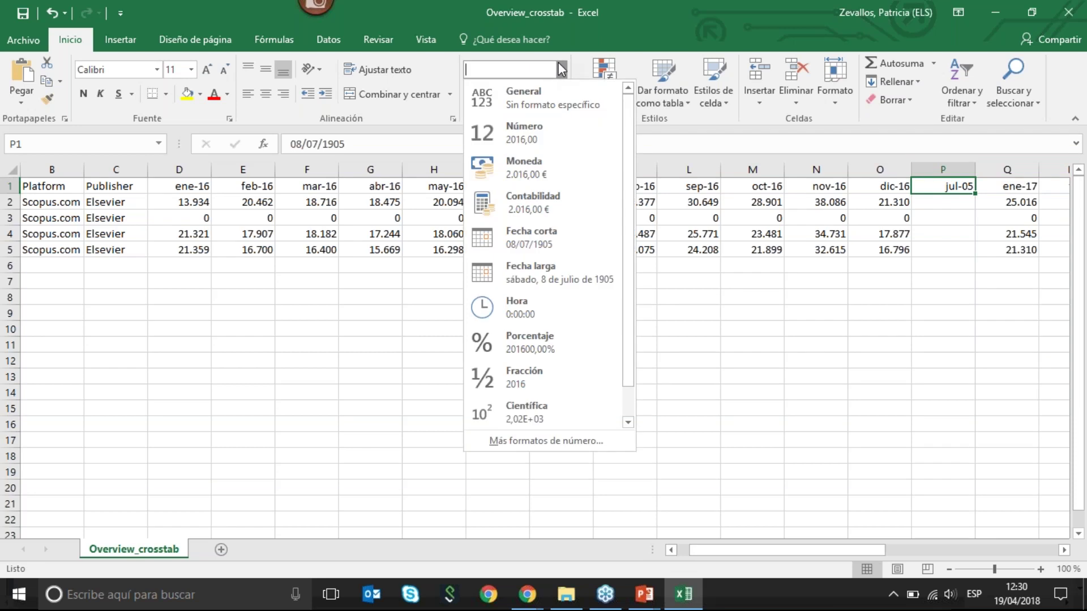
scroll(570, 395, "down", 1)
left_click(555, 403)
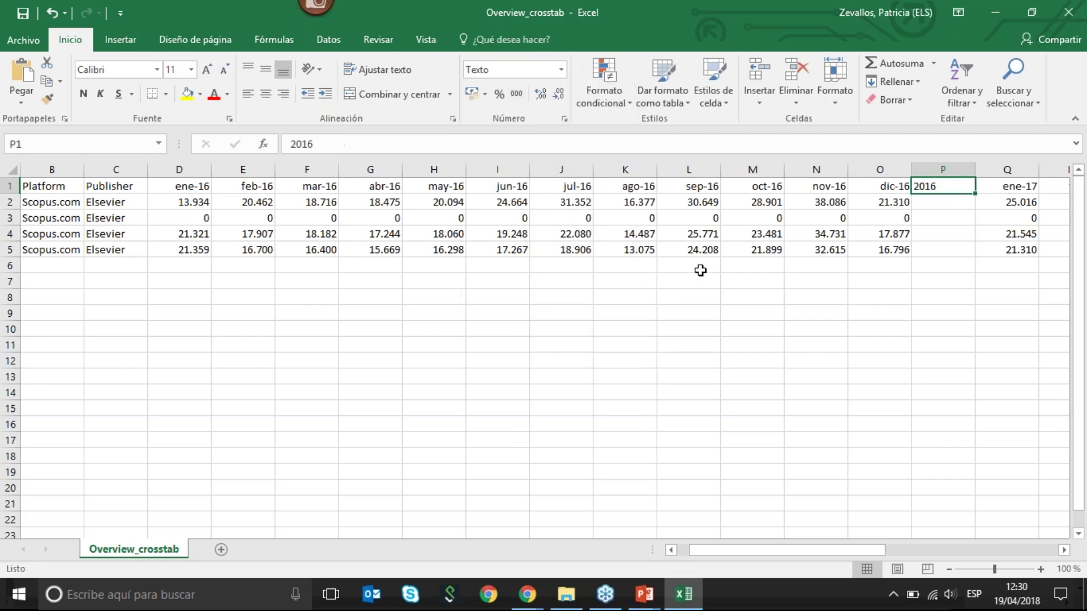
Sum the 2016 months of Regular Searches (D2:O2) in P2 and fill the formula down to row 5
left_click(938, 205)
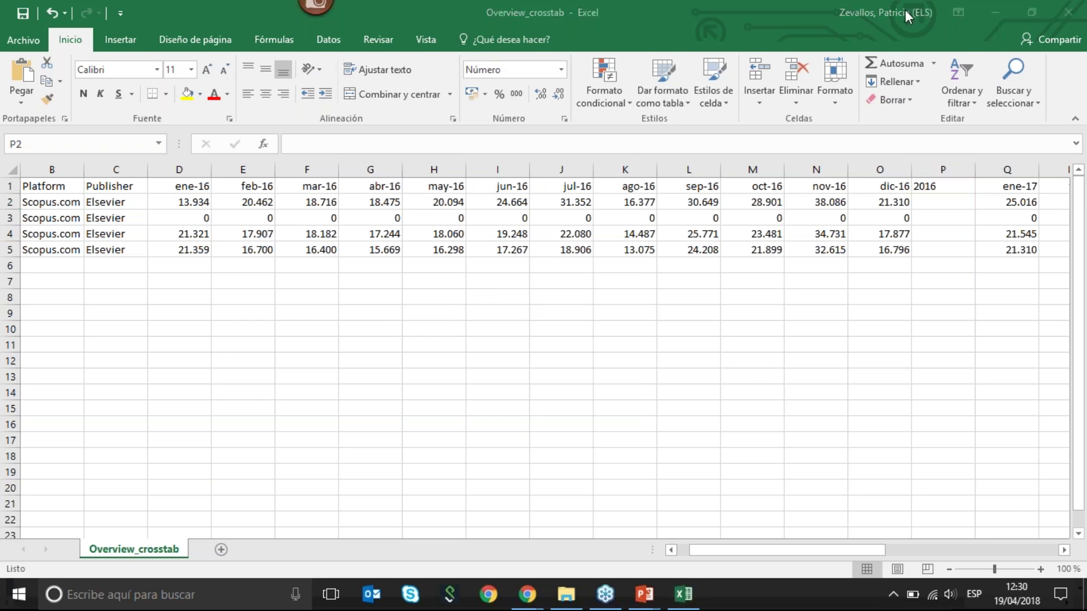
left_click(892, 63)
left_click_drag(898, 202, 194, 203)
key("Return")
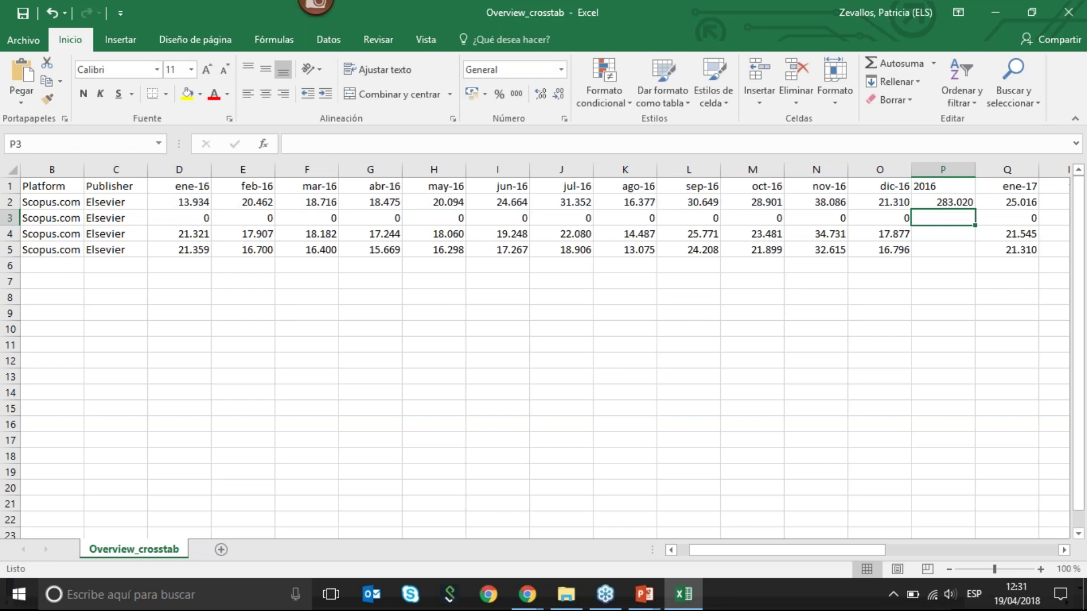
left_click(958, 203)
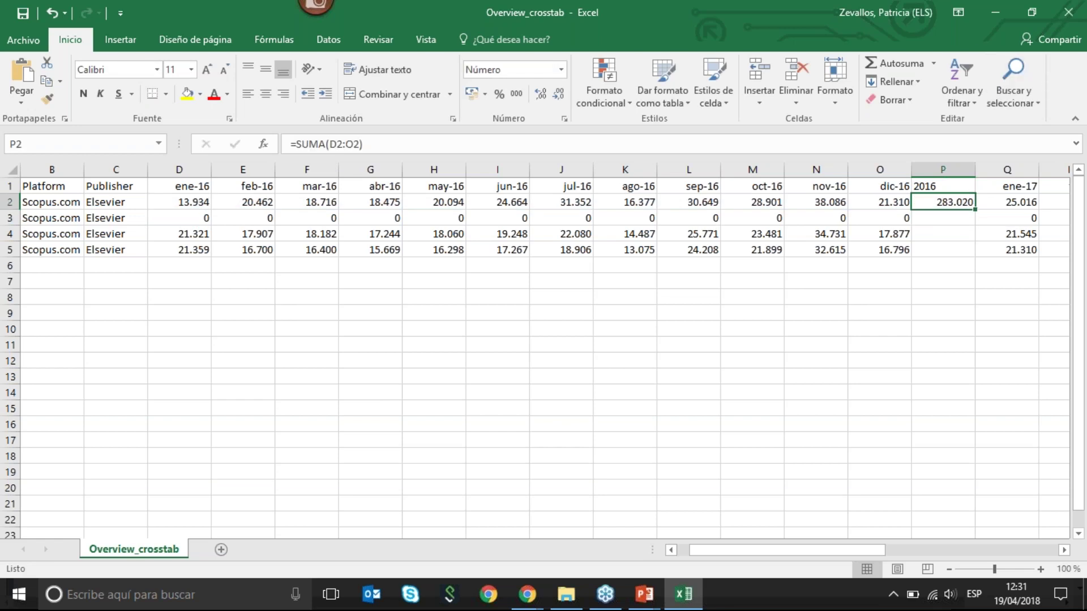
double_click(974, 208)
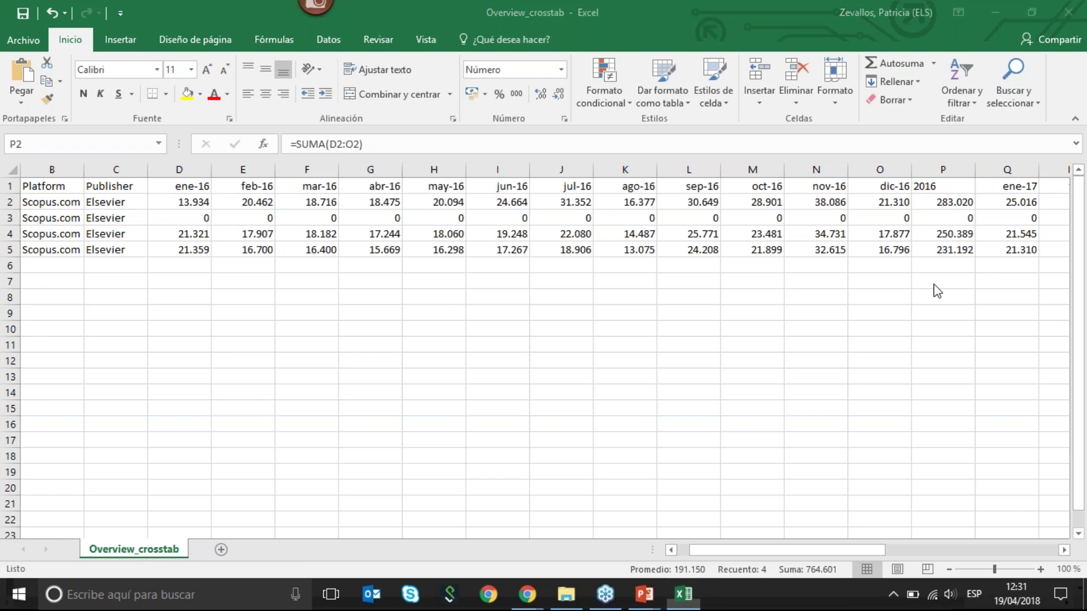
Look through the 2017 month columns beyond the 2016 totals and return to the start of the sheet
left_click(1064, 550)
left_click(1064, 550)
left_click(1064, 550)
left_click(1064, 551)
left_click(1064, 550)
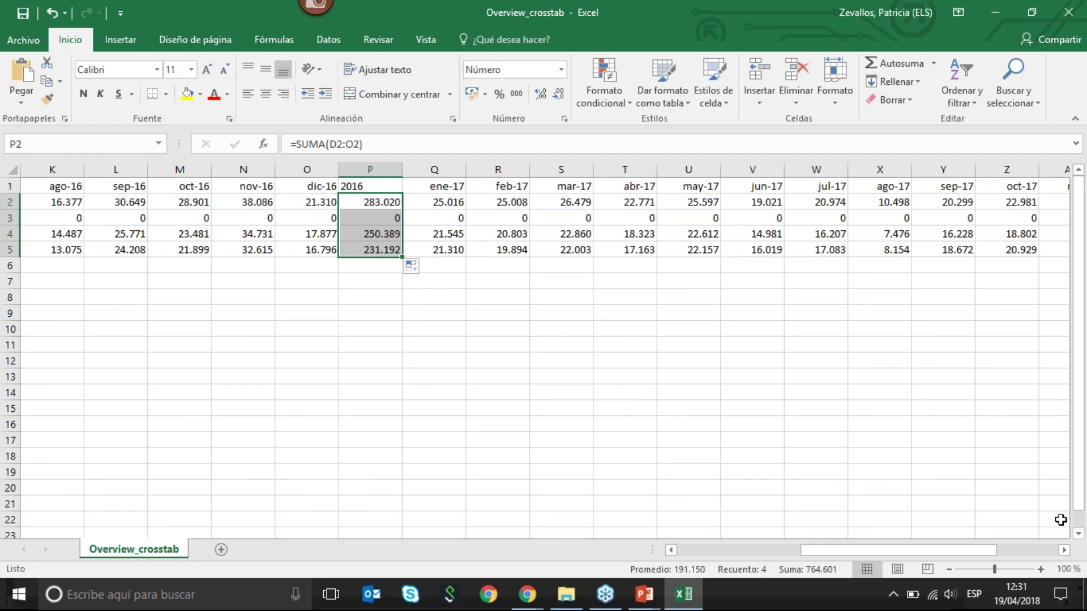
left_click_drag(871, 550, 695, 544)
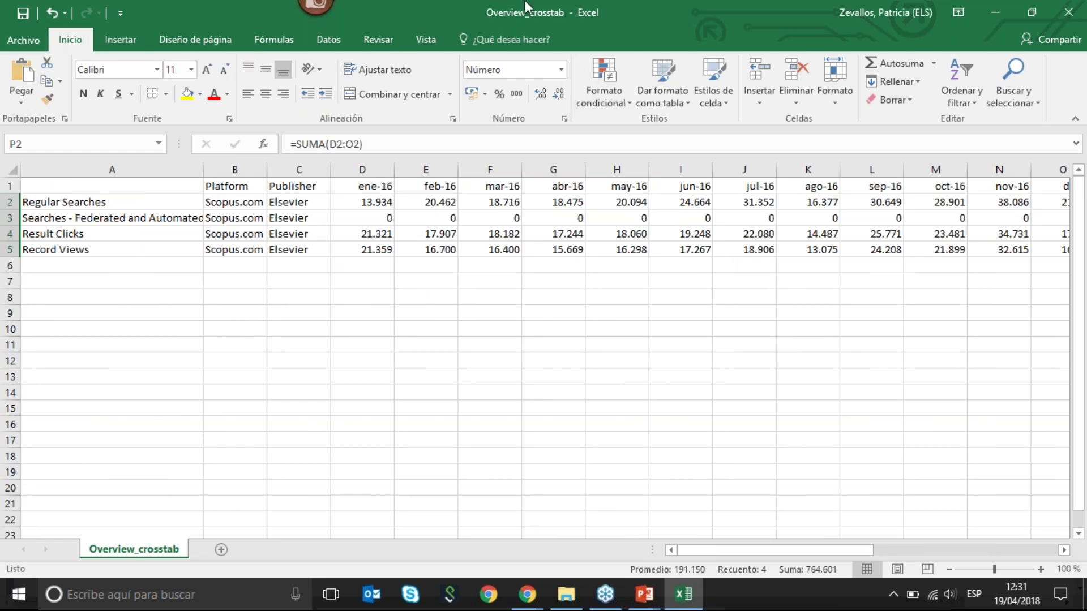
Open the save-as options, pick the Excel workbook (*.xlsx) format for Overview_crosstab, and return to the sheet without saving
left_click(13, 43)
left_click(76, 193)
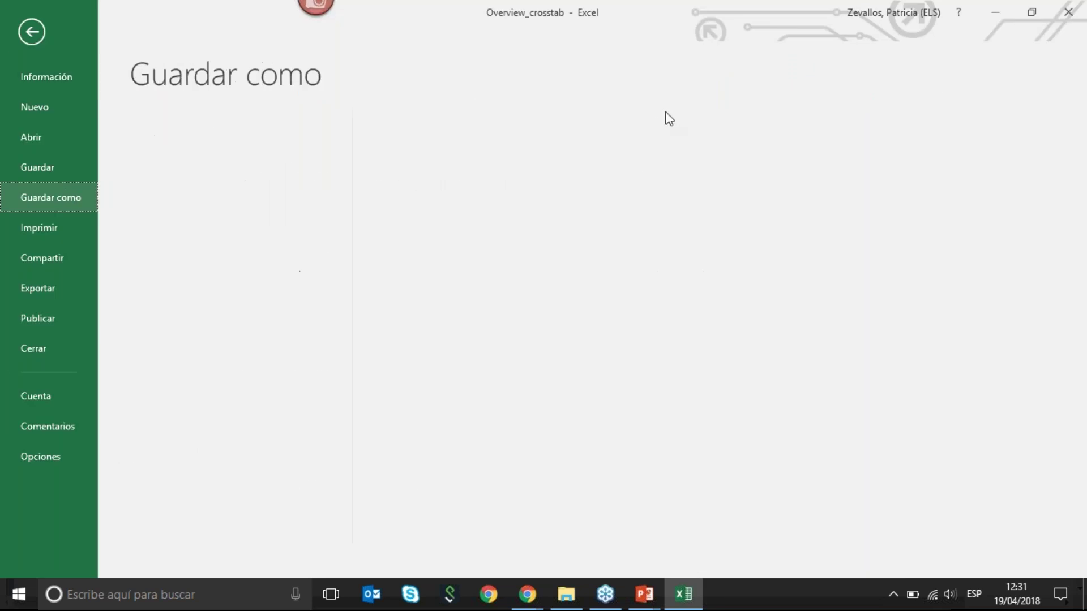
left_click(482, 162)
left_click(470, 176)
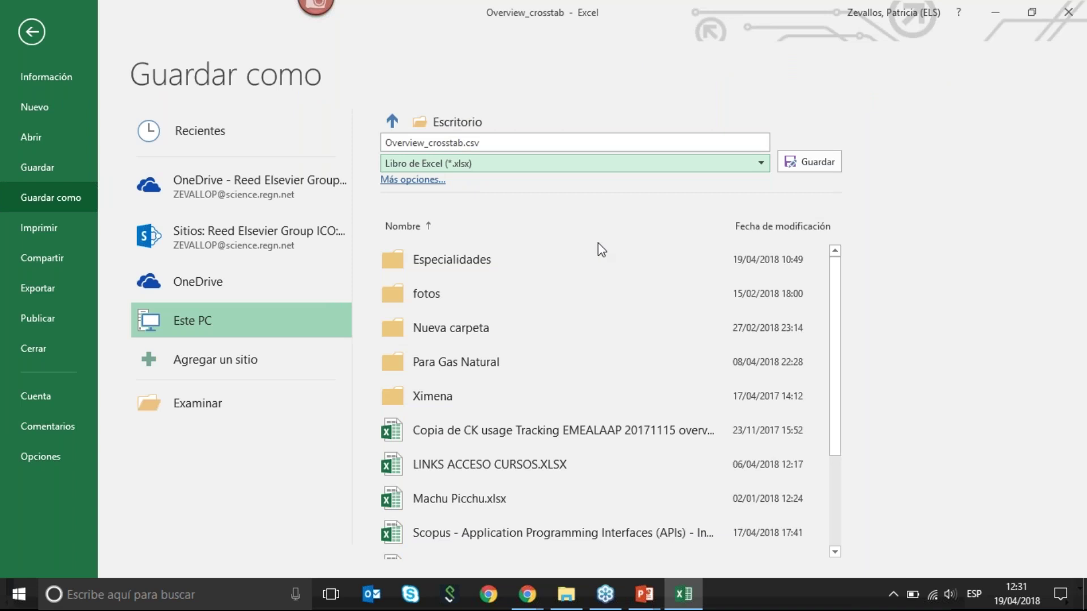
left_click(31, 31)
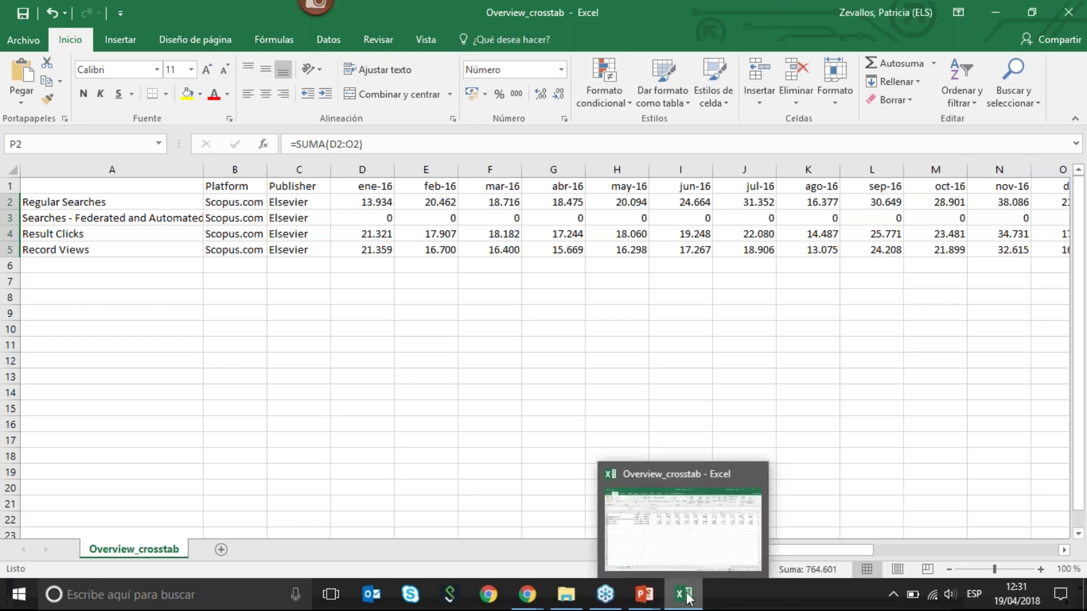
Switch to the Admin Tool in Chrome and display the COUNTER report SD_JR1_Number of Successful Full-Text Article Requests by Month and Journal
mouse_move(527, 594)
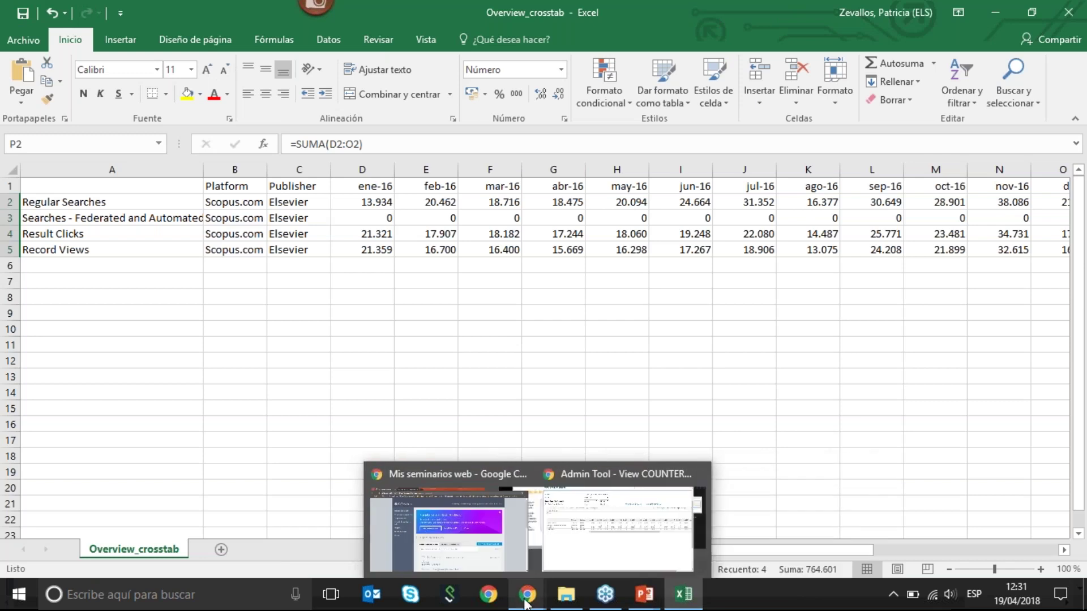
left_click(556, 532)
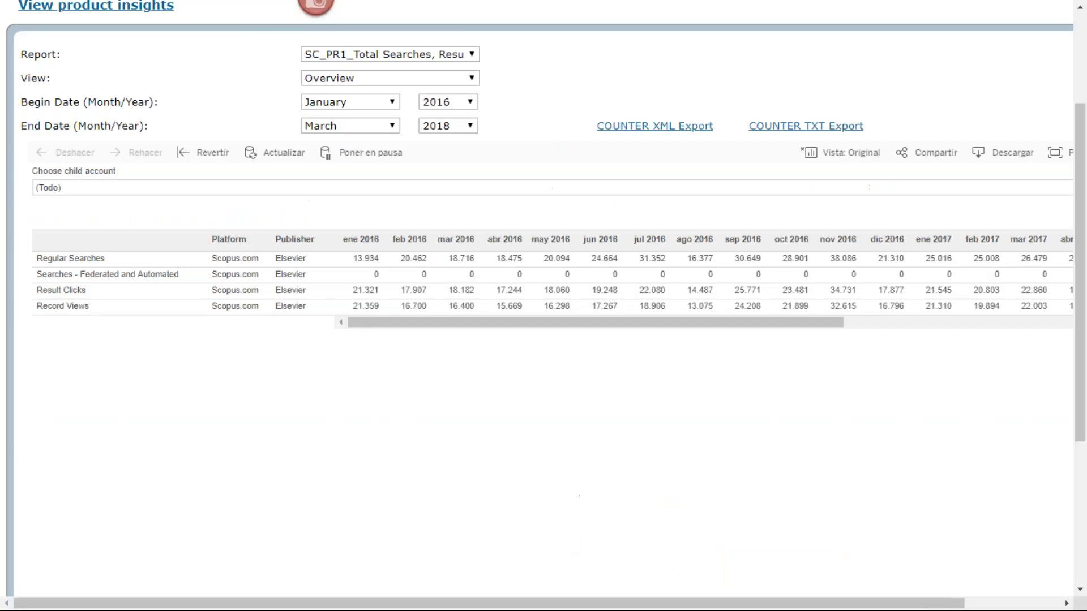
left_click(473, 54)
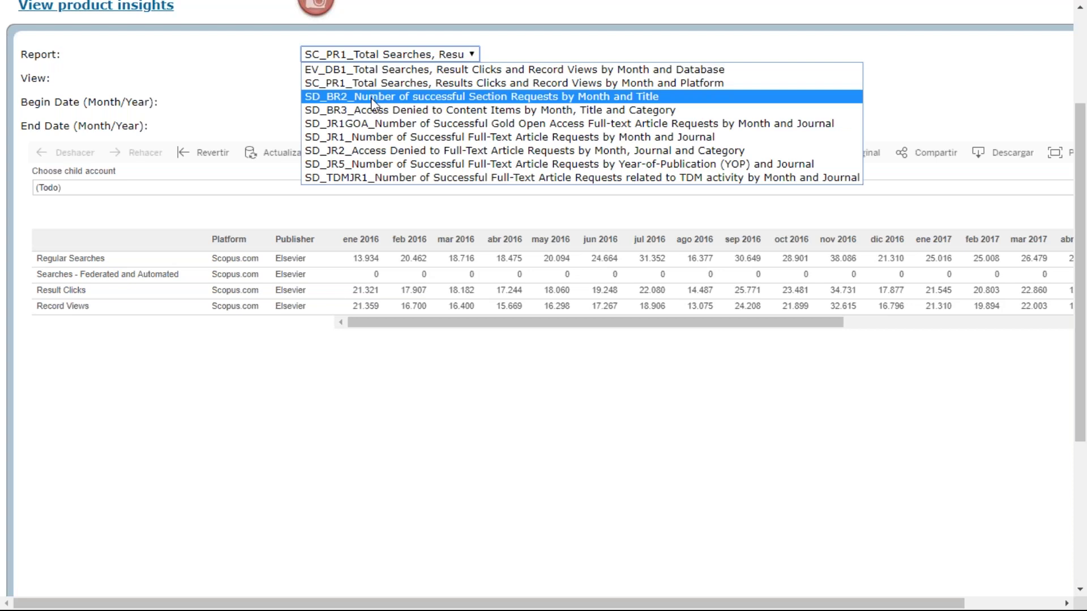
left_click(365, 141)
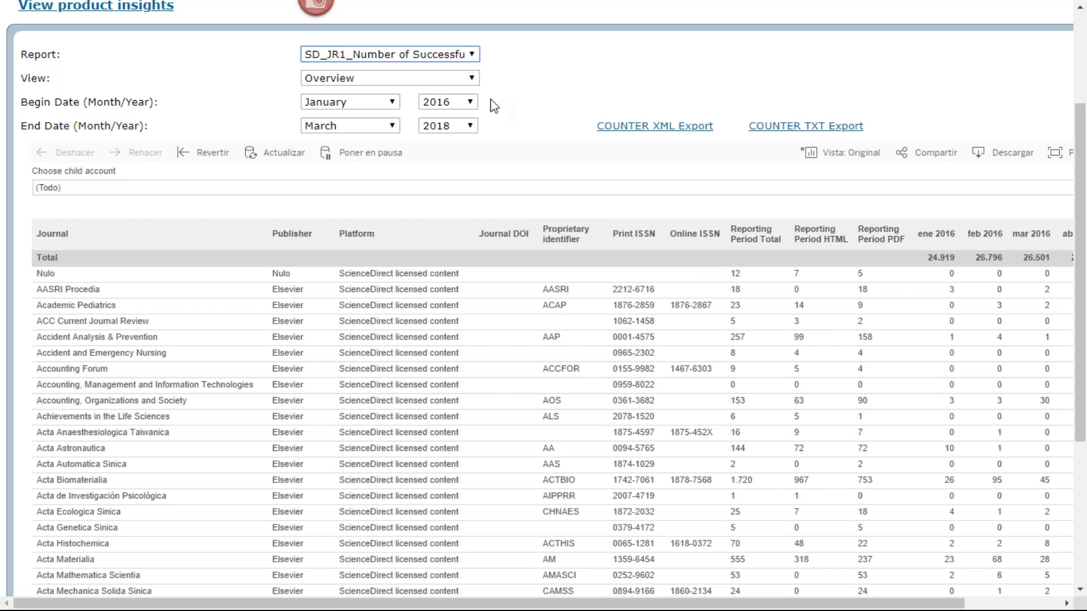
Return to the account's General section, open the Non-COUNTER reports and reset the SD_General Overview view
scroll(494, 106, "up", 3)
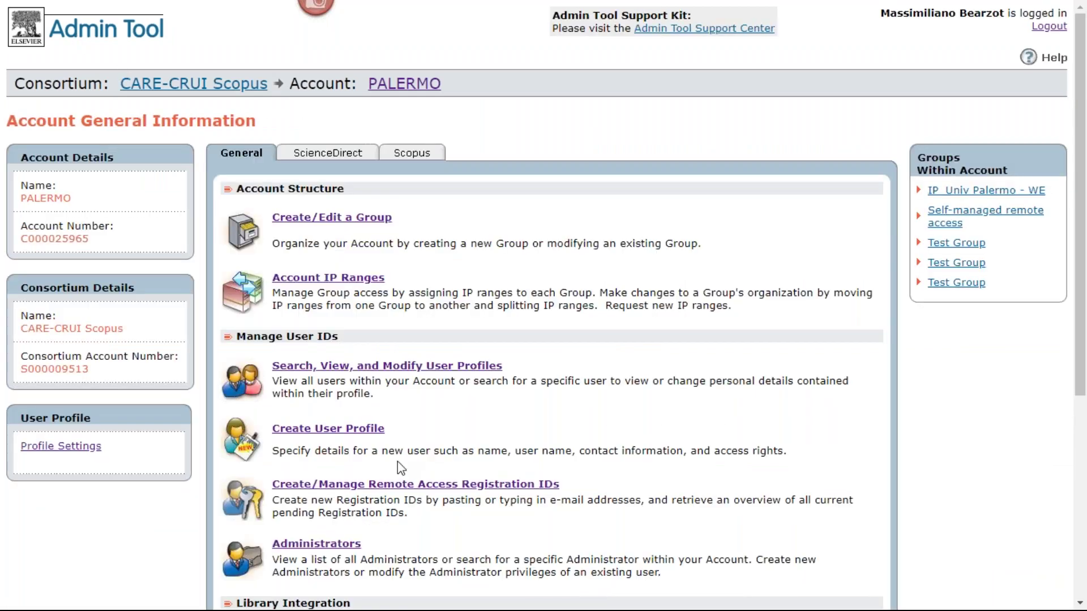
scroll(401, 468, "down", 4)
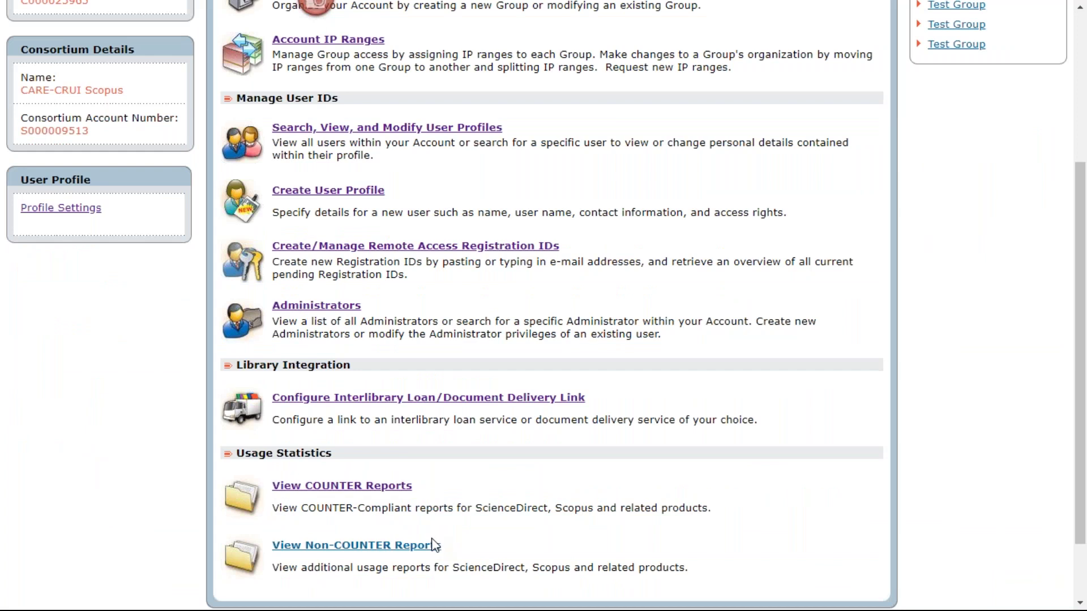
left_click(420, 548)
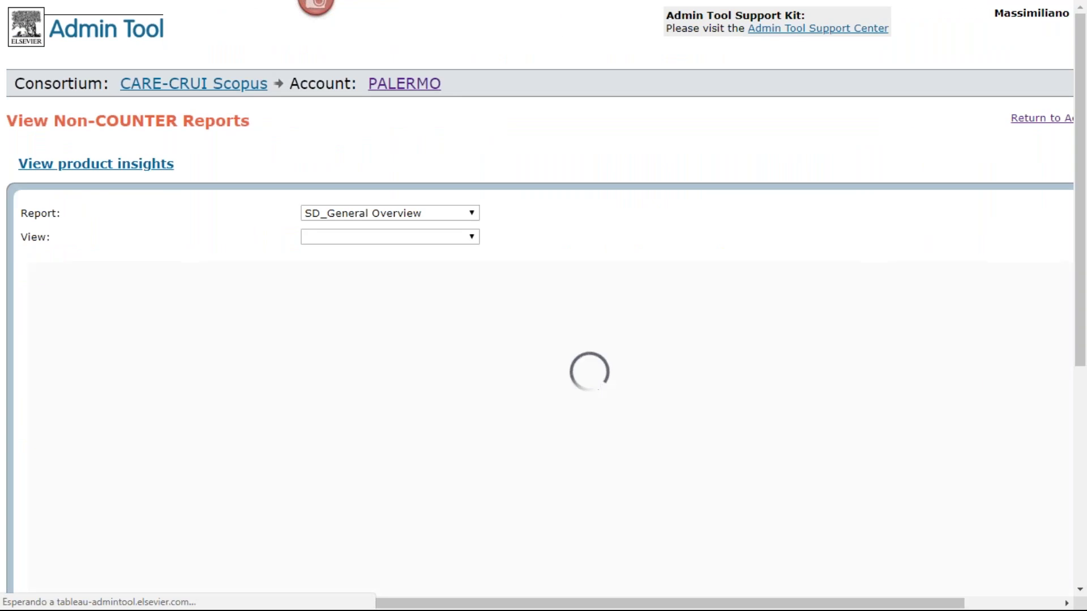
scroll(342, 204, "down", 5)
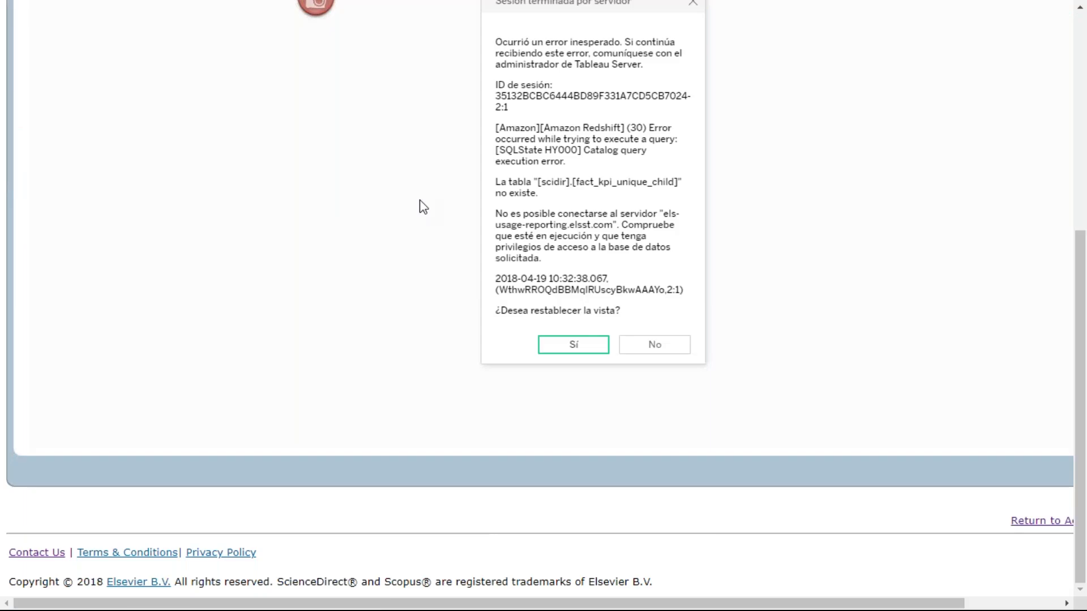
scroll(579, 576, "up", 4)
left_click(578, 582)
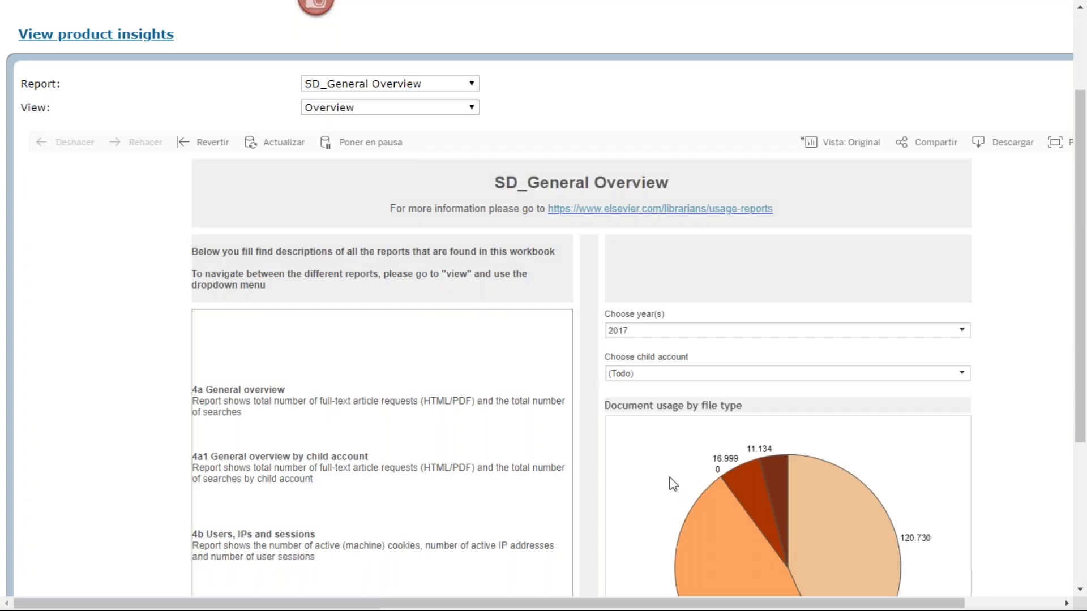
Filter the SD_General Overview charts to only the Self-managed remote access child account
scroll(672, 484, "down", 3)
scroll(837, 162, "up", 2)
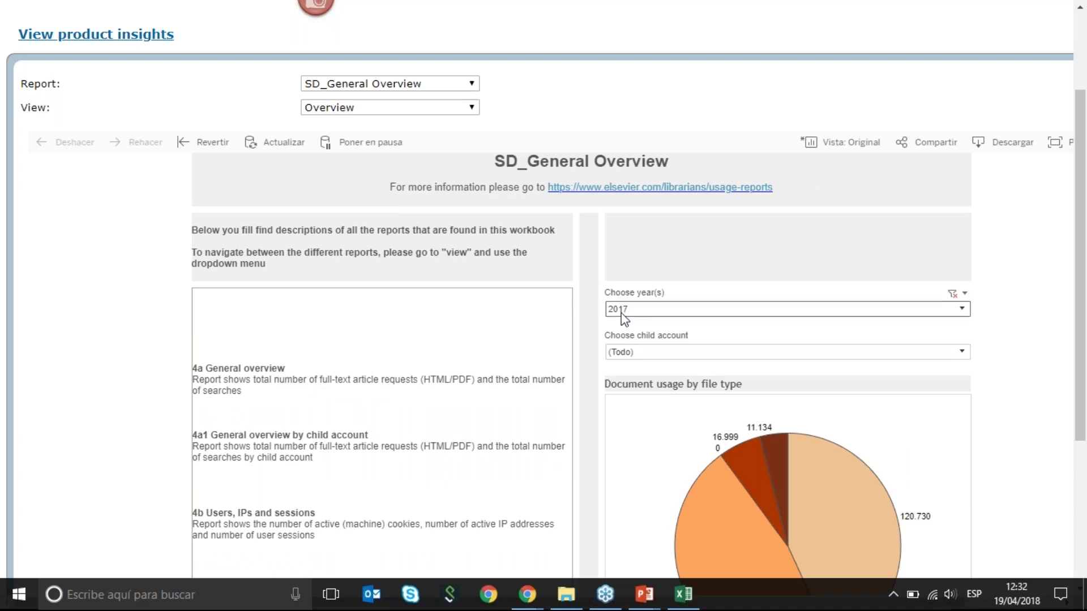
left_click(655, 351)
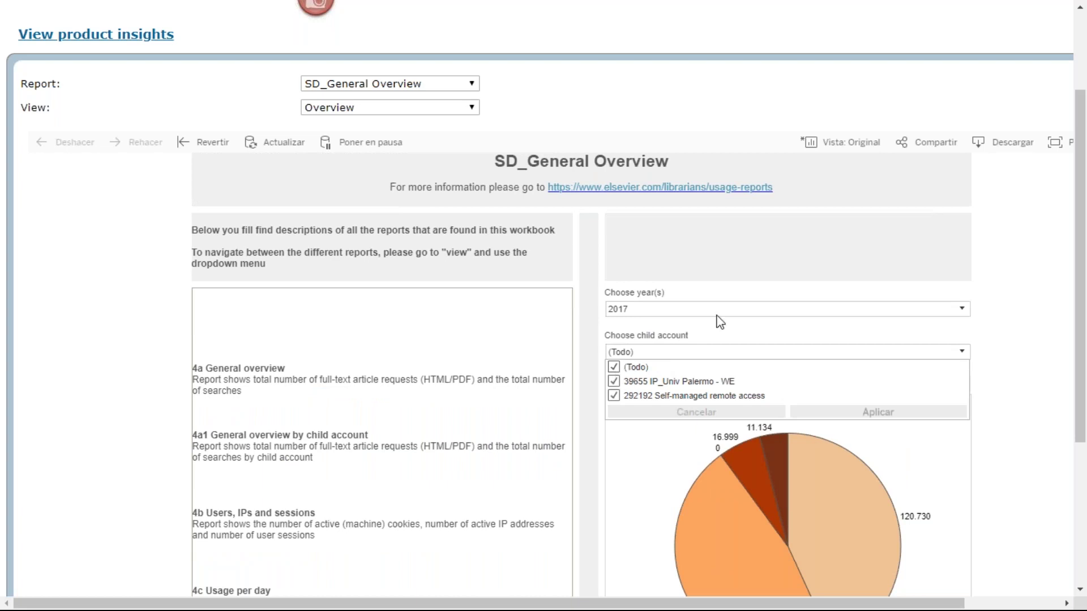
left_click(720, 333)
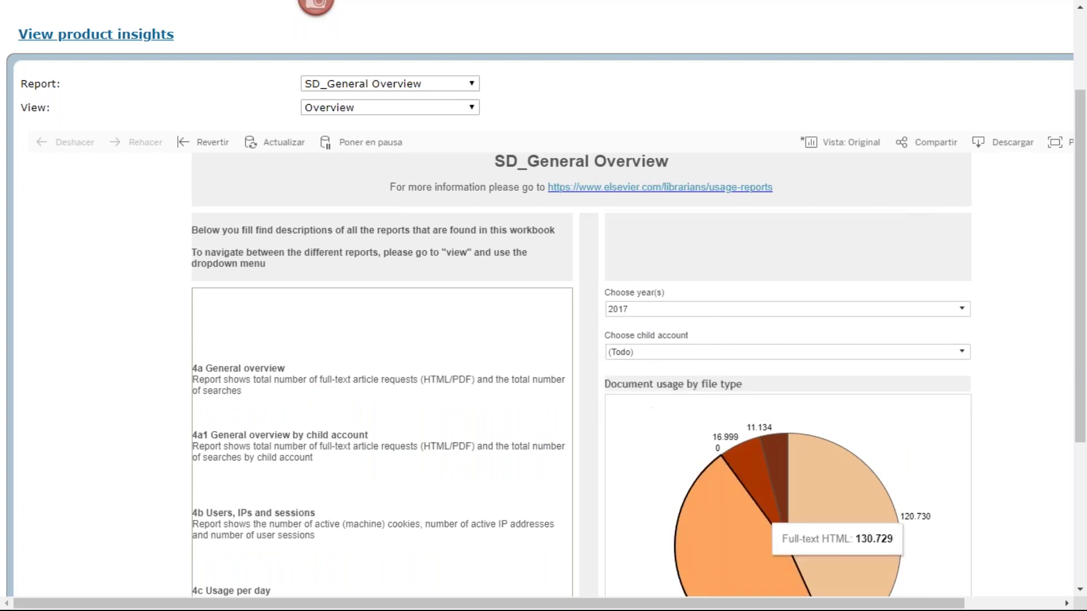
left_click(628, 351)
left_click(613, 381)
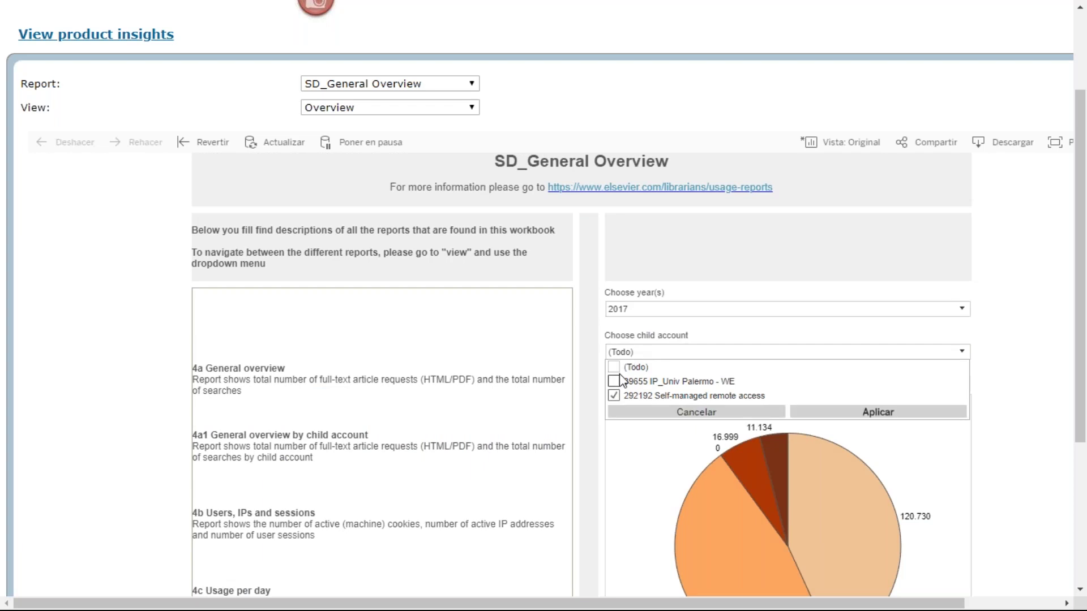
left_click(881, 404)
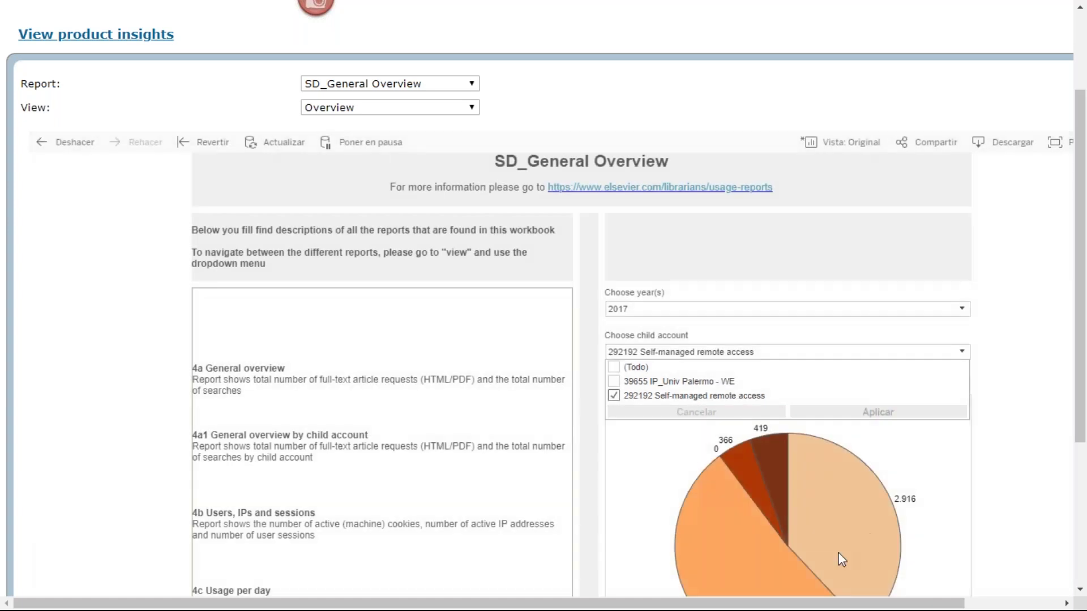
Display SC_Usage Reports as the non-COUNTER report and look over the other available reports
left_click(468, 86)
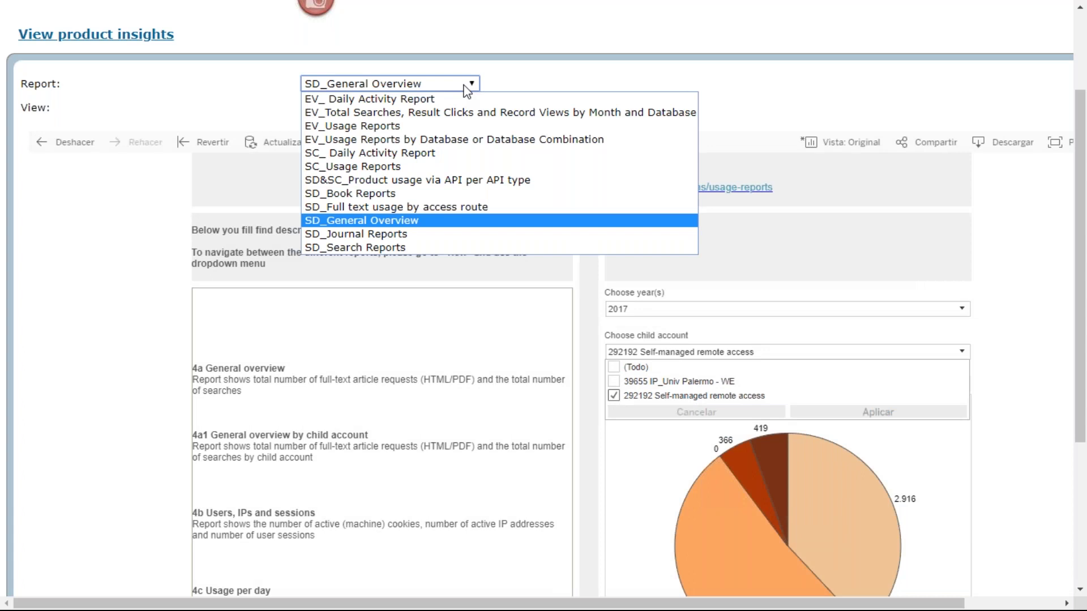
left_click(404, 167)
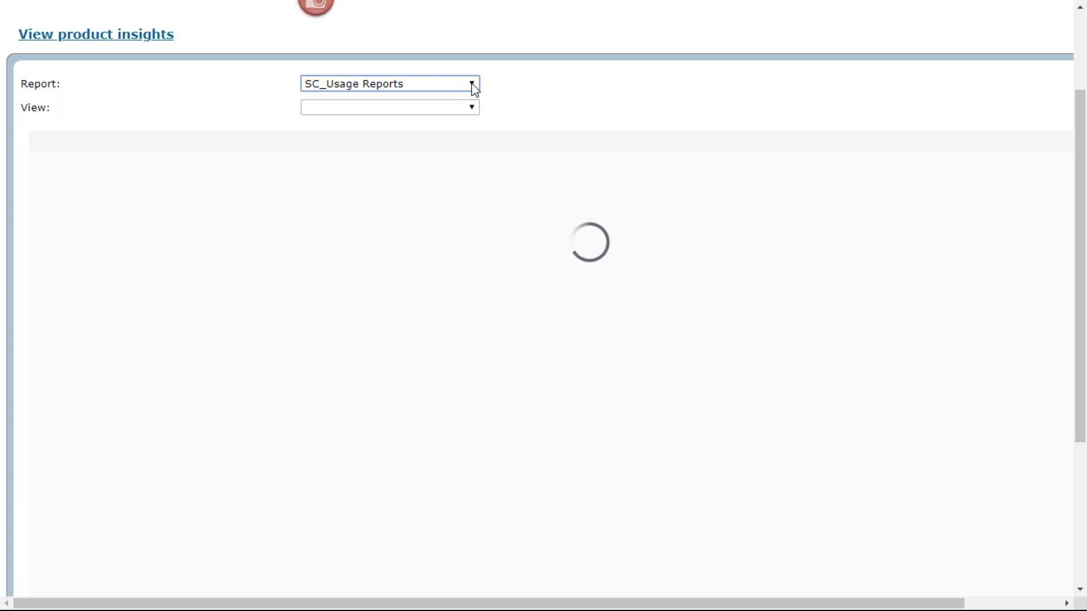
left_click(472, 85)
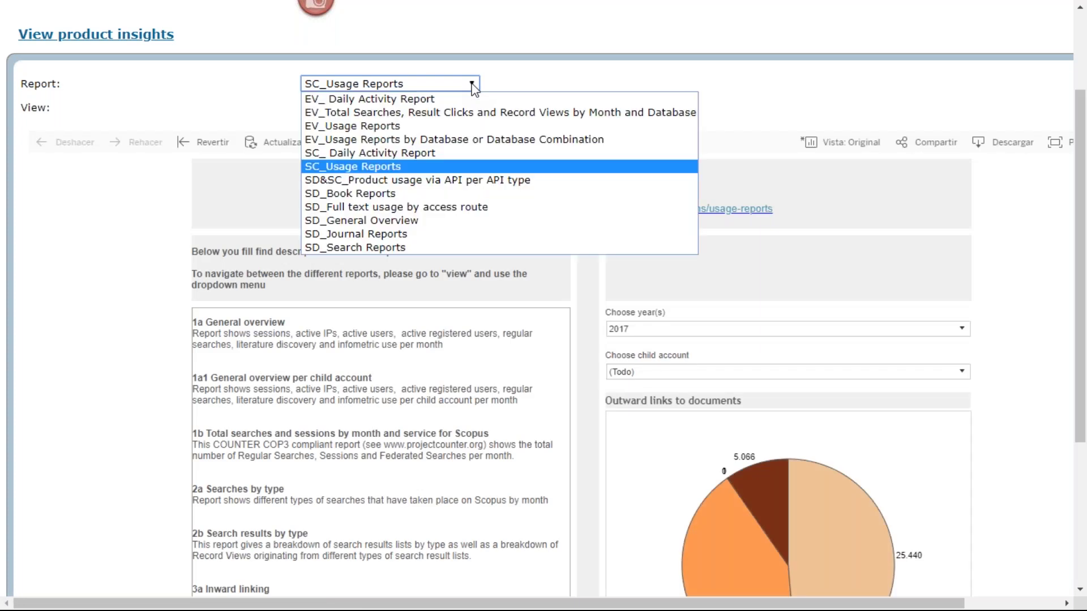
left_click(530, 75)
Go back to the account's general information and open its Scopus section
scroll(590, 135, "up", 2)
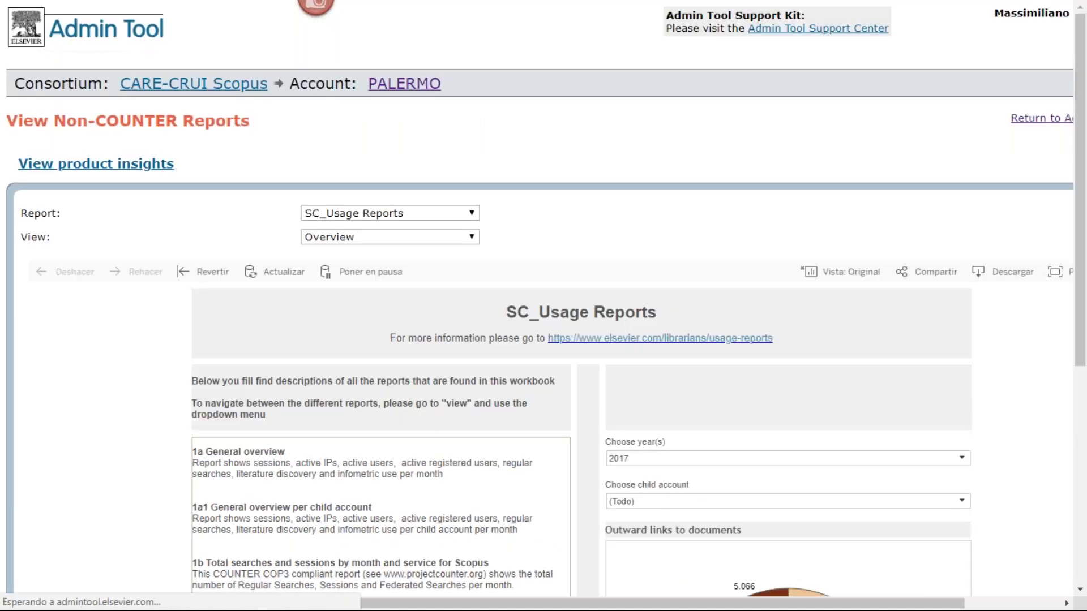
key("alt+Left")
scroll(389, 287, "down", 5)
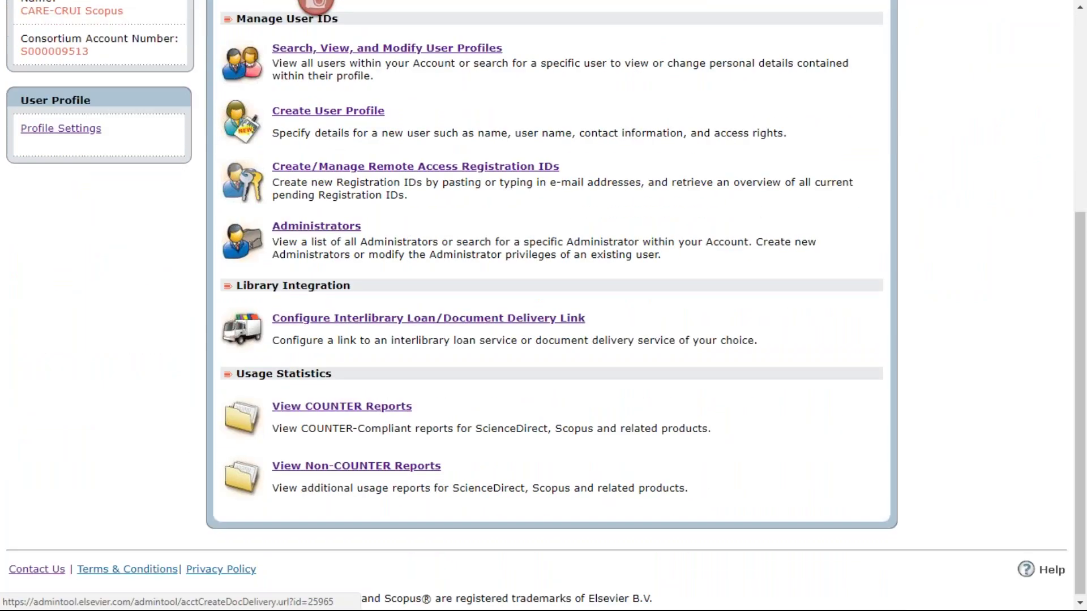
scroll(332, 322, "up", 5)
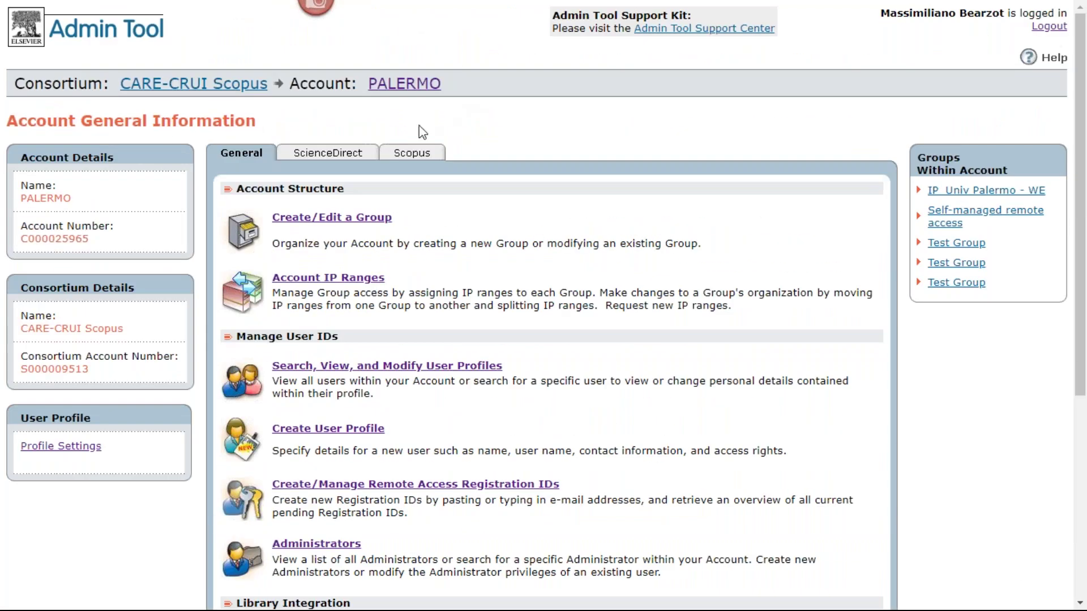
left_click(410, 160)
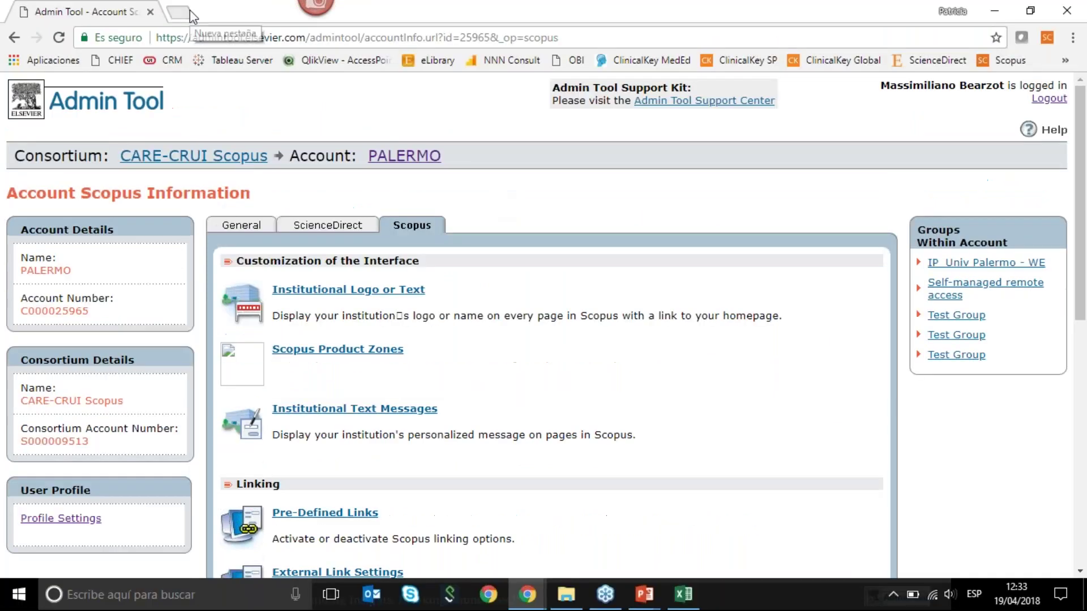
Open scopus.com in a new browser tab and continue with Consejo Superior de Investigaciones Cientificas, Remote Access as the organization
left_click(183, 10)
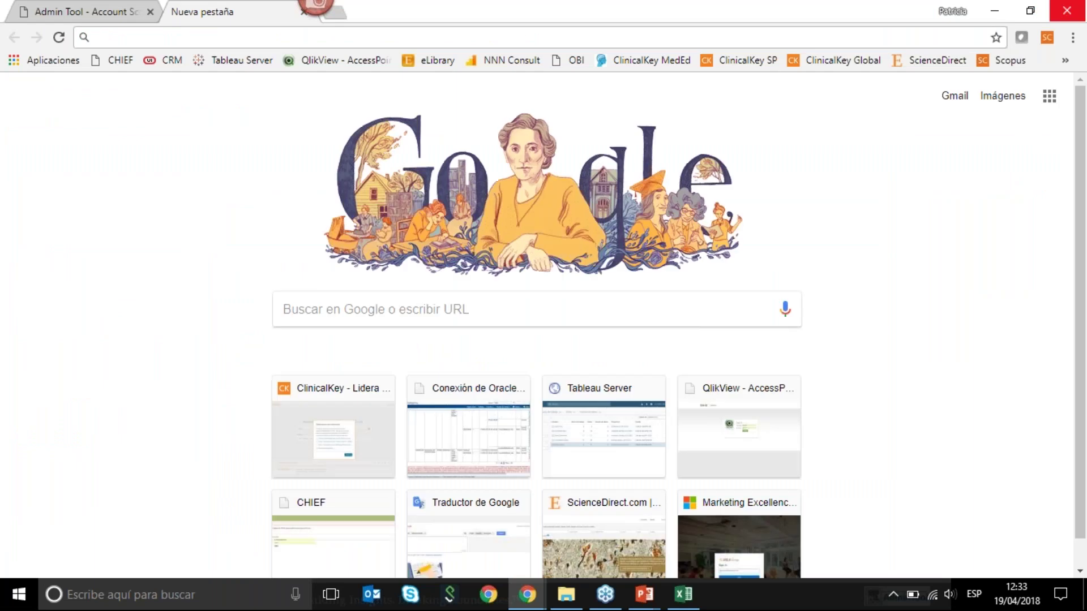
type("scopus.com")
key("Return")
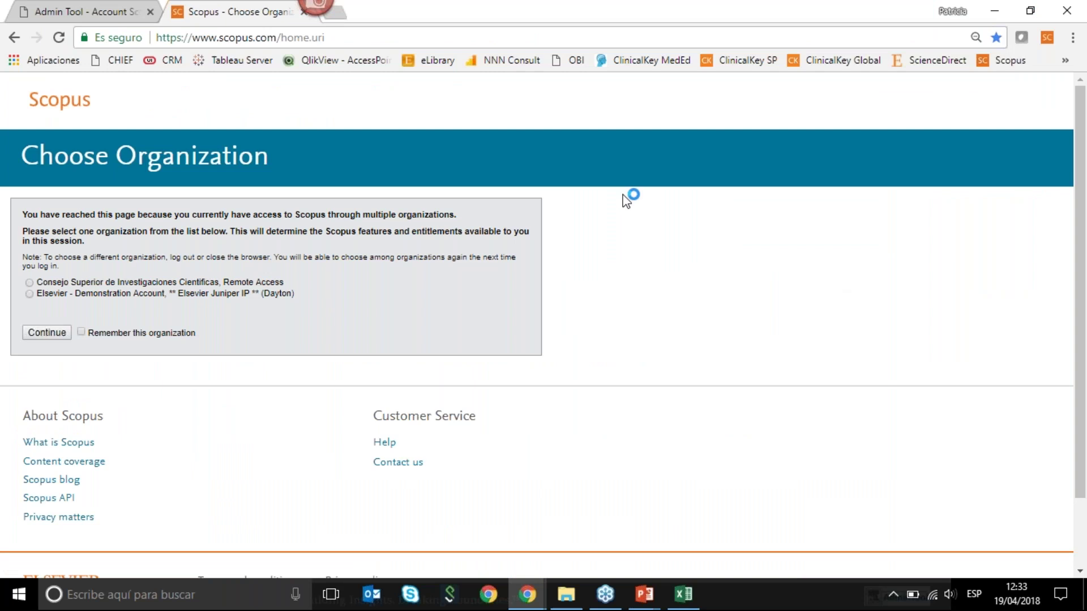
left_click(29, 283)
left_click(48, 333)
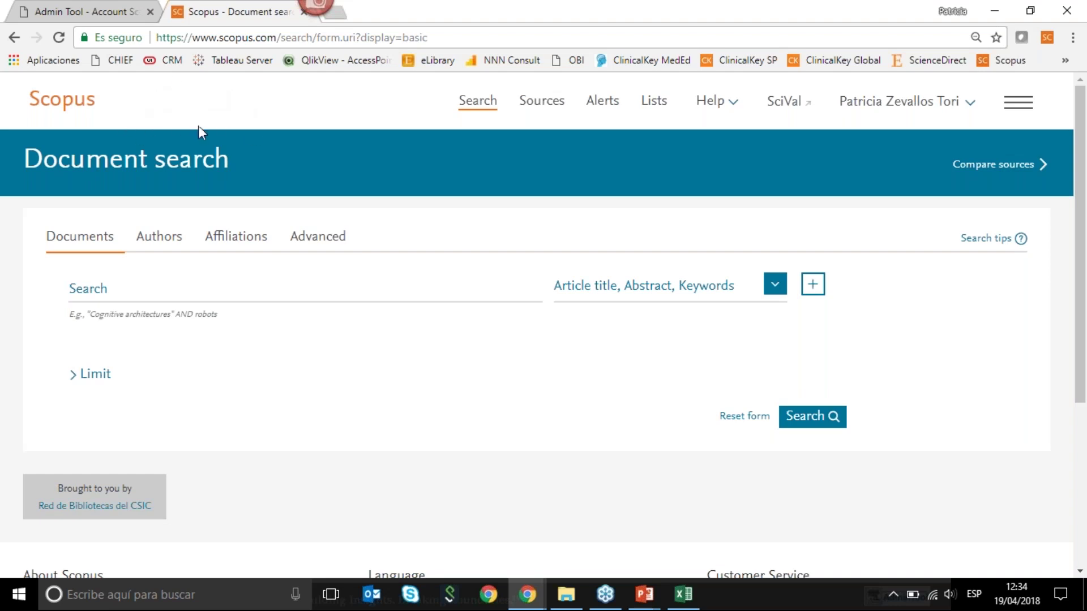
Back in the Admin Tool, open the Scopus Institutional Logo or Text settings and choose the Header Image URL option
left_click(94, 12)
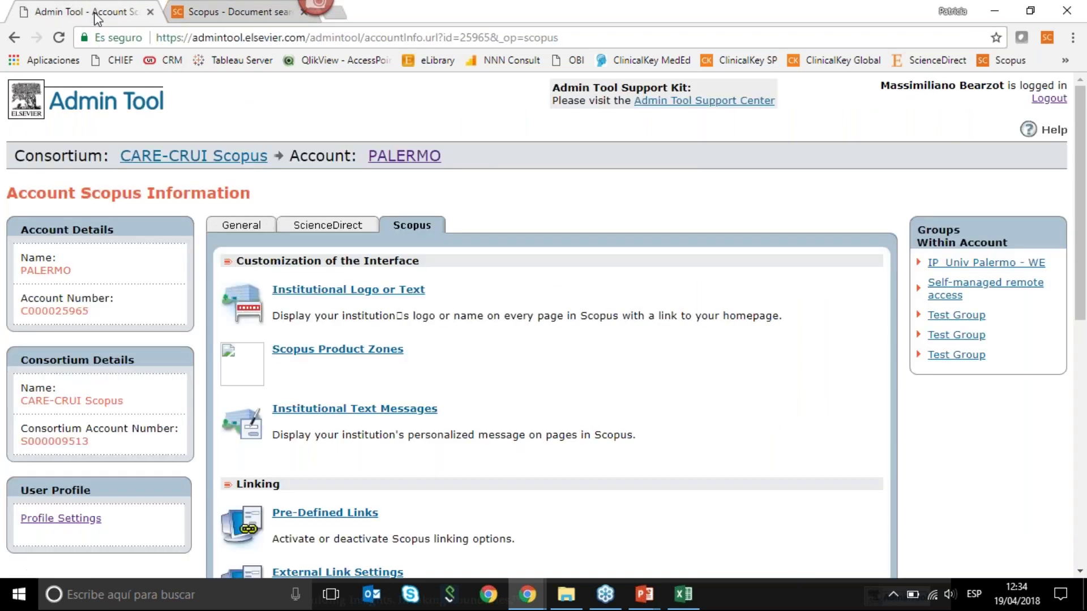
left_click(387, 290)
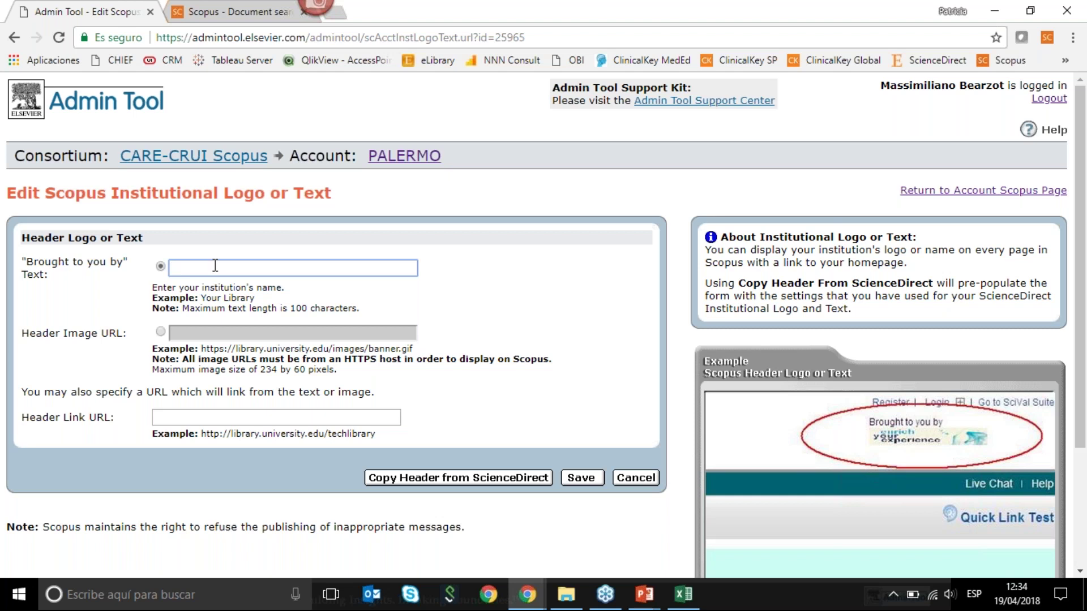
left_click(161, 332)
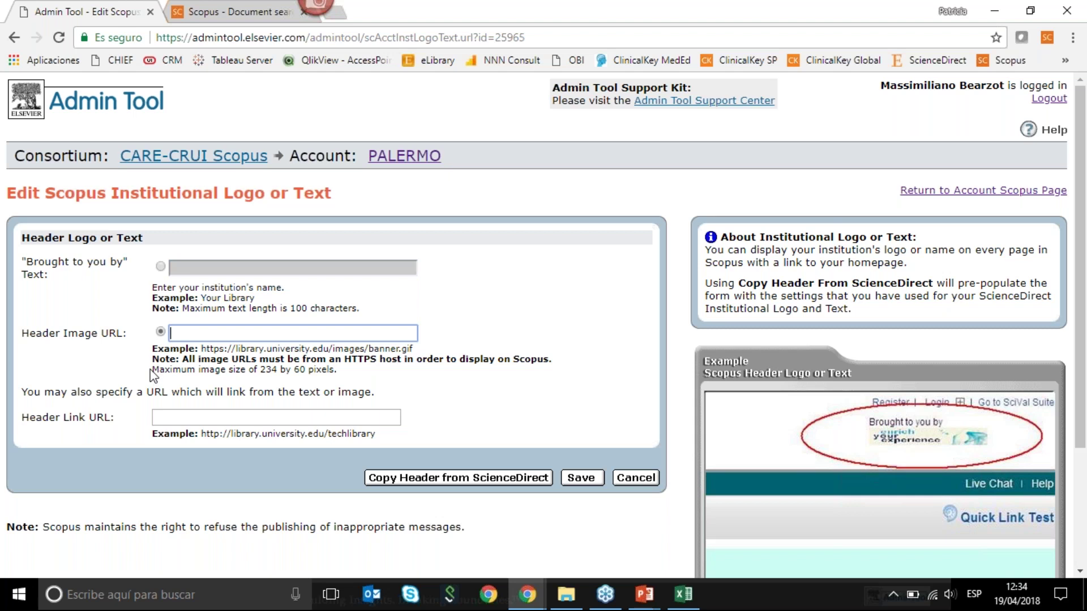
Highlight the header image's maximum size, the example URL and the HTTPS host requirement in turn
left_click_drag(152, 369, 337, 369)
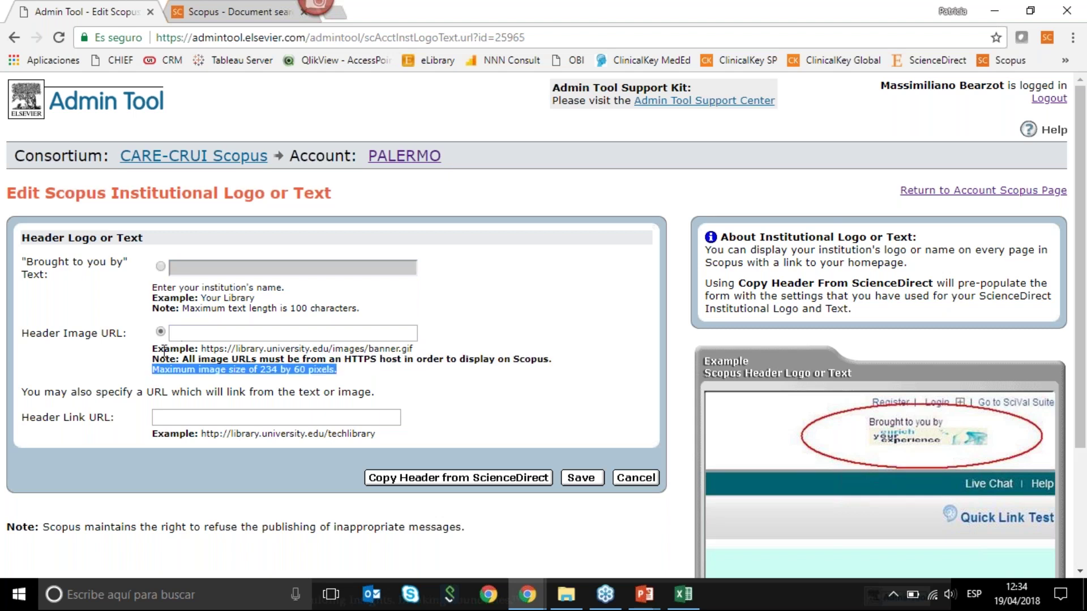
left_click_drag(201, 348, 414, 350)
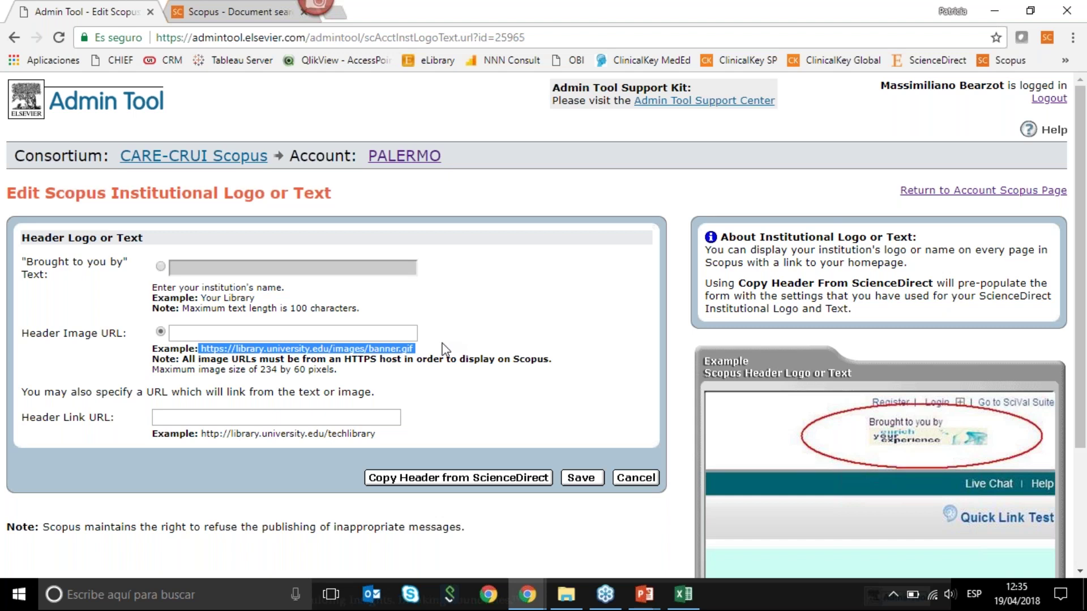
left_click_drag(344, 358, 552, 361)
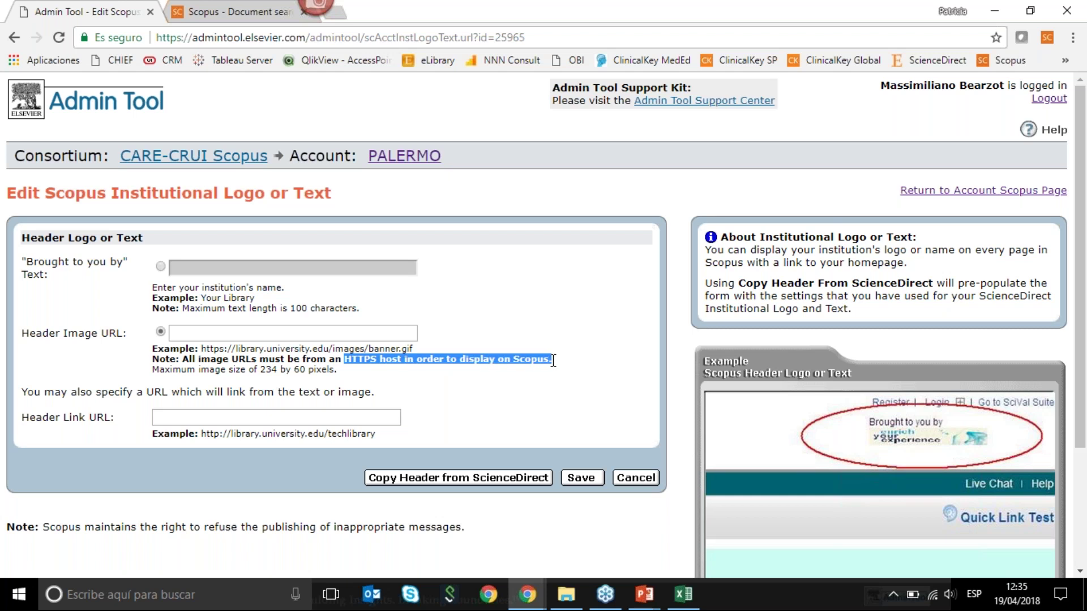
Compare the Scopus Document search page with the Institutional Logo or Text form and its header example
left_click(224, 10)
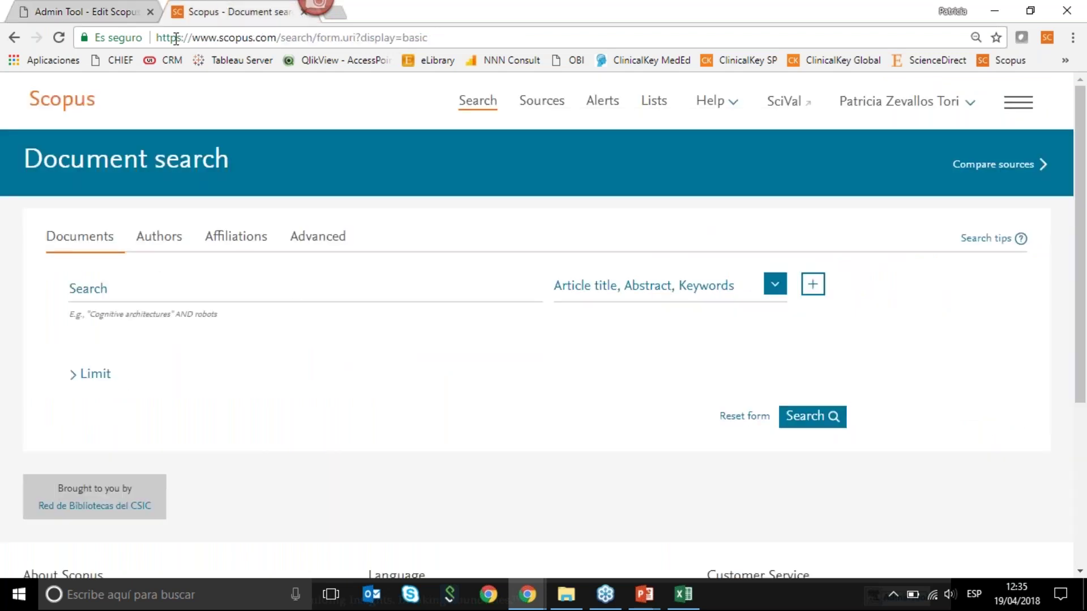
left_click(72, 11)
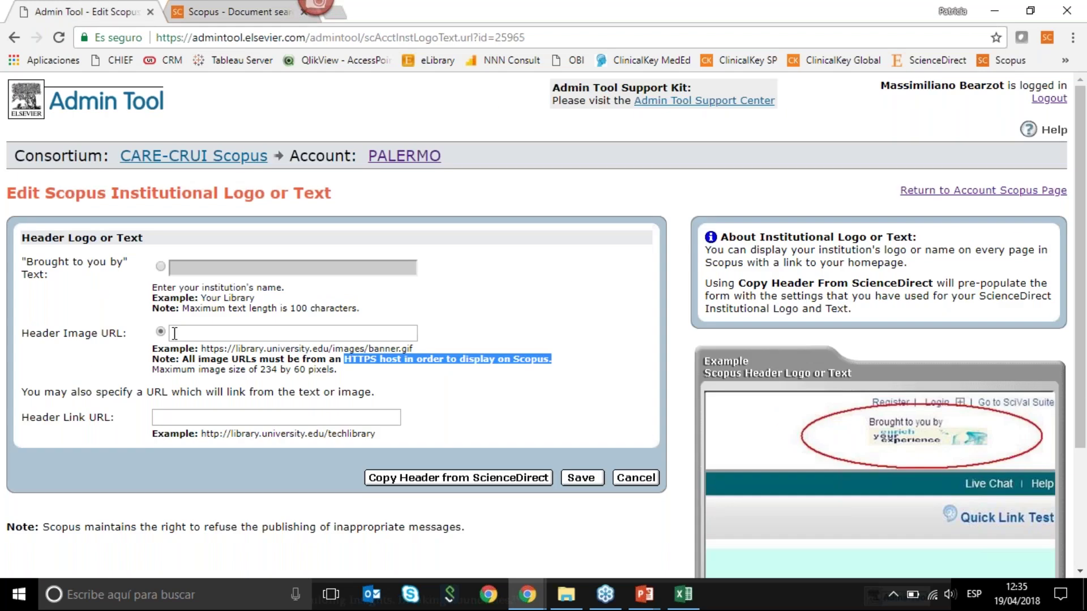
left_click(223, 10)
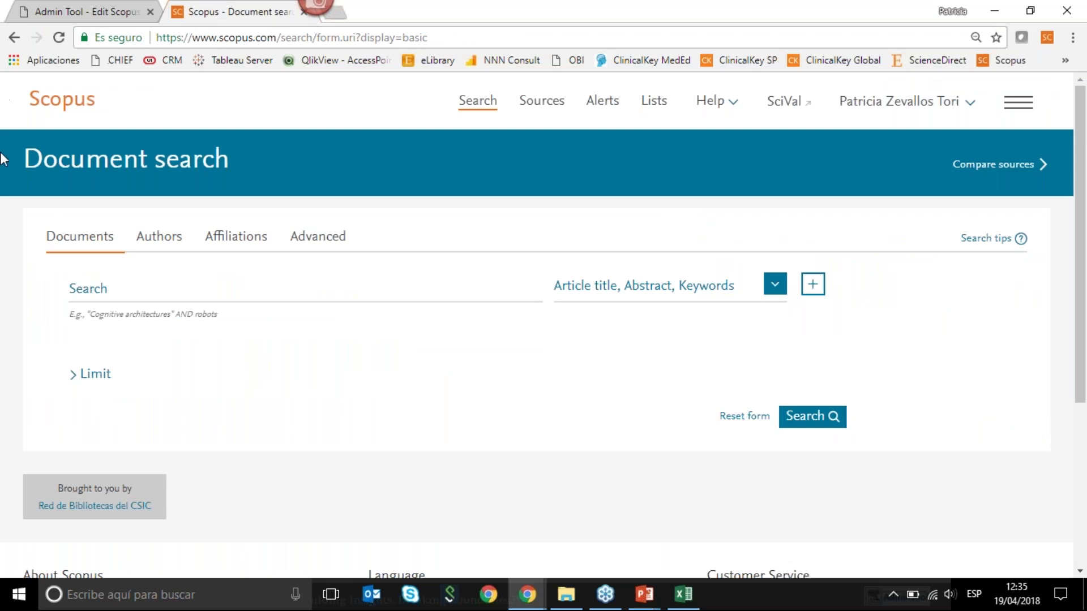
left_click(103, 16)
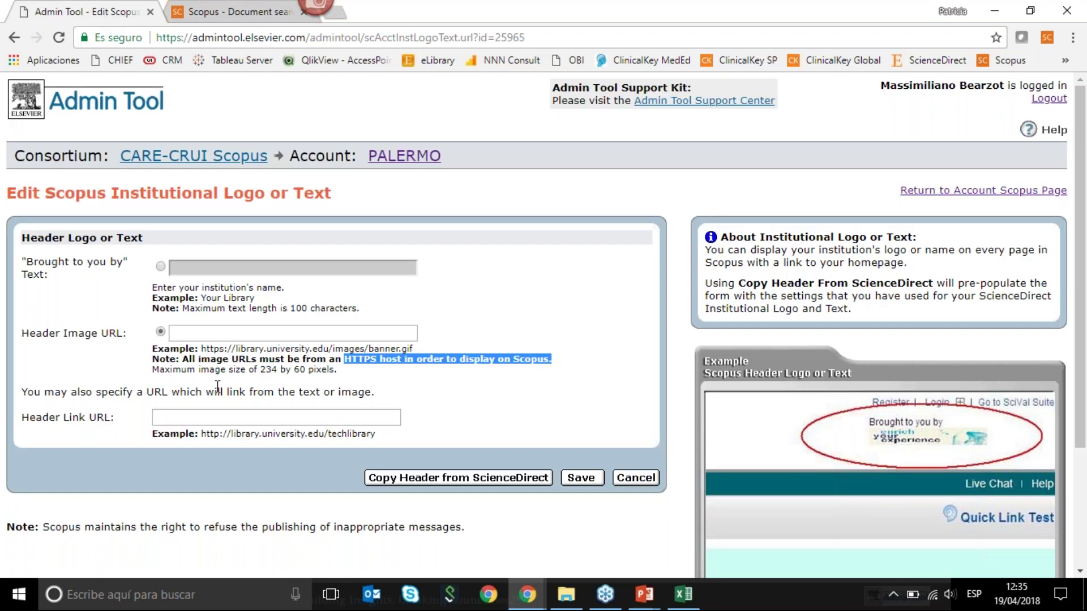
scroll(218, 385, "down", 1)
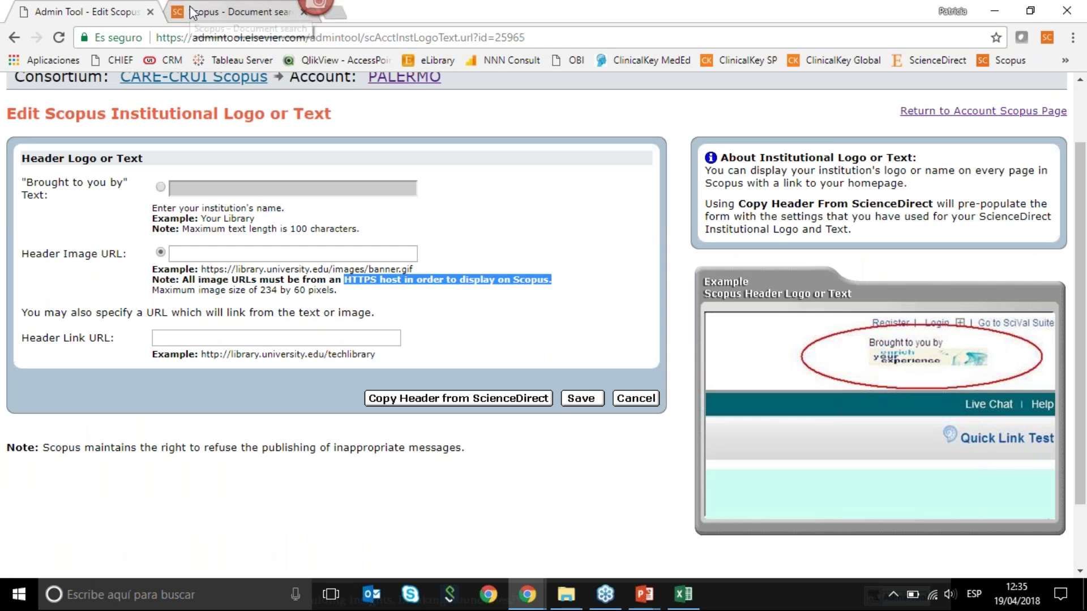
Compare the "Brought to you by" library link on the Scopus search page with the Header Link URL setting in the Admin Tool
left_click(238, 12)
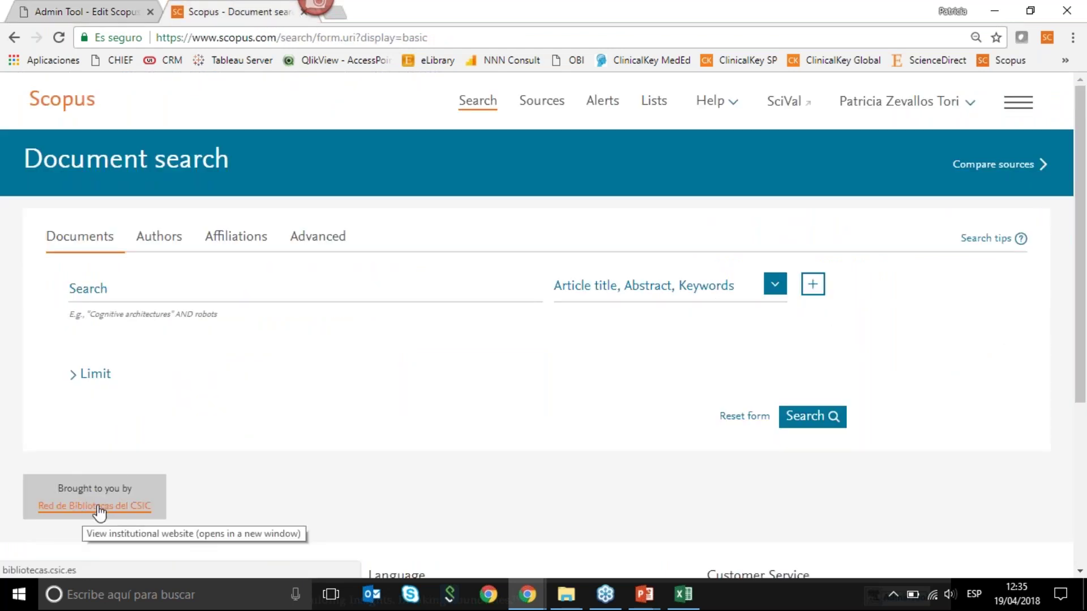
left_click(96, 8)
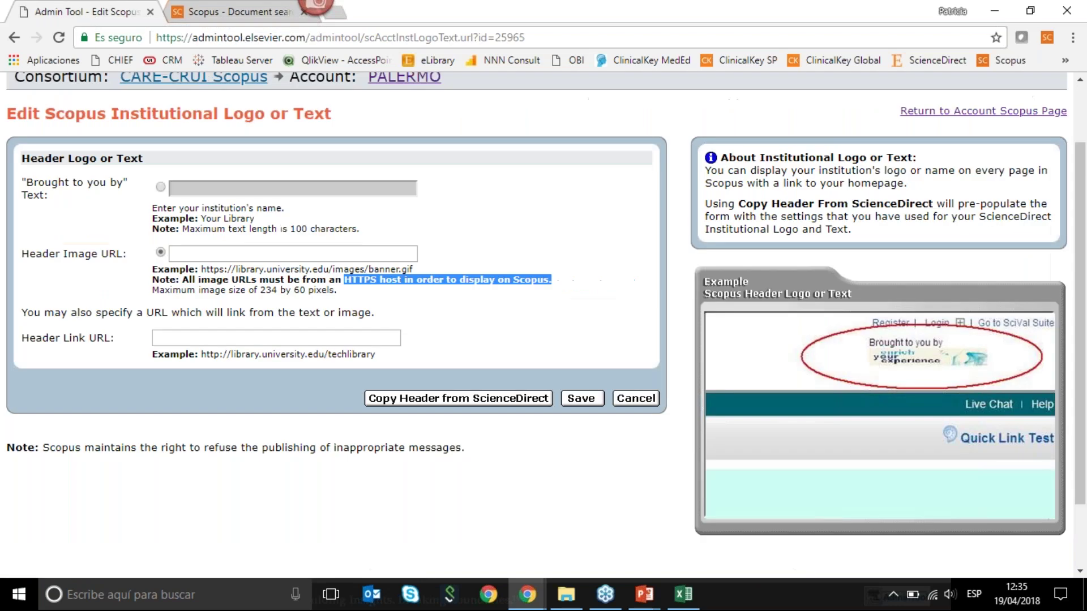
left_click(165, 336)
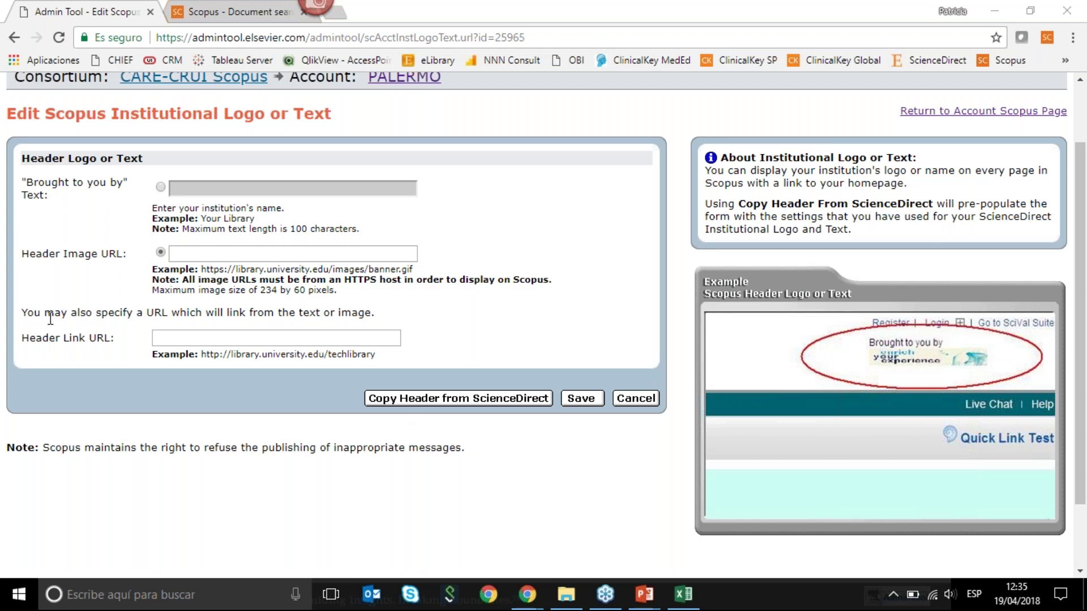
left_click(187, 13)
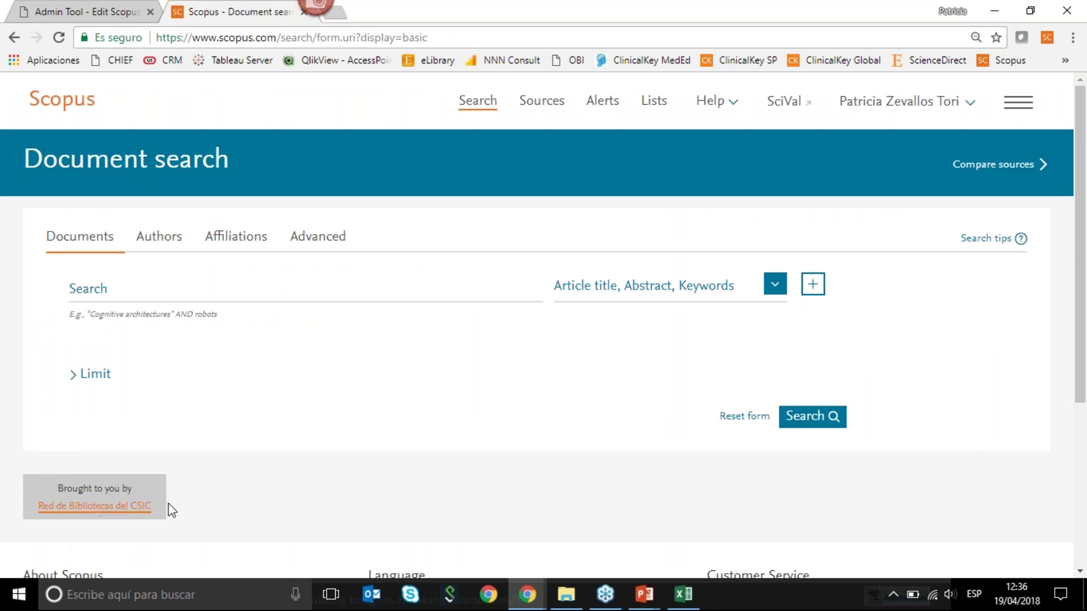
left_click(45, 8)
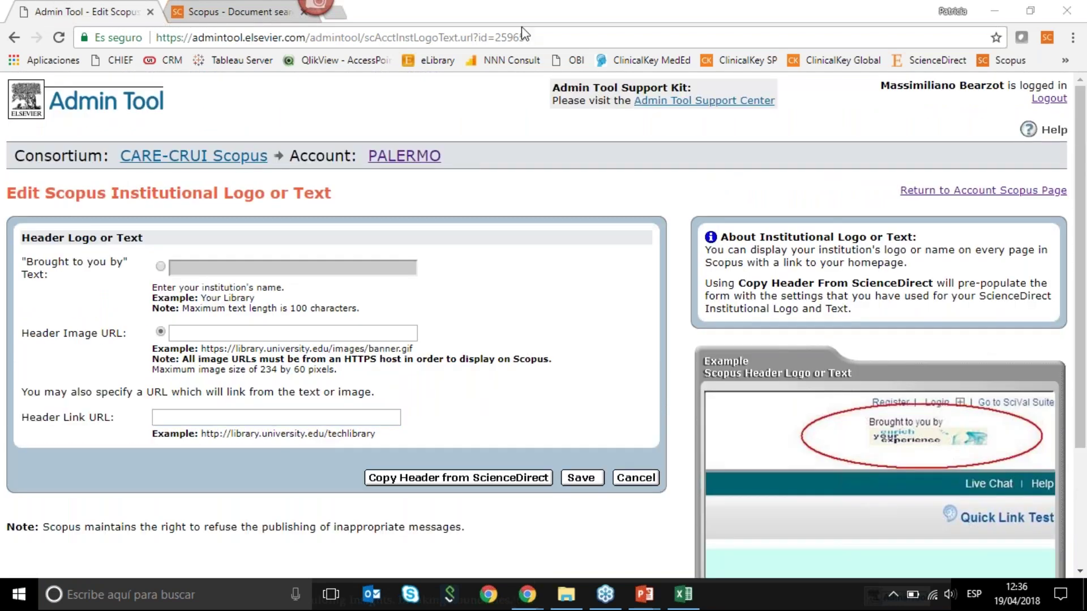
Leave the Institutional Logo or Text form, discarding its changes, and open the account's Scopus section
left_click(54, 107)
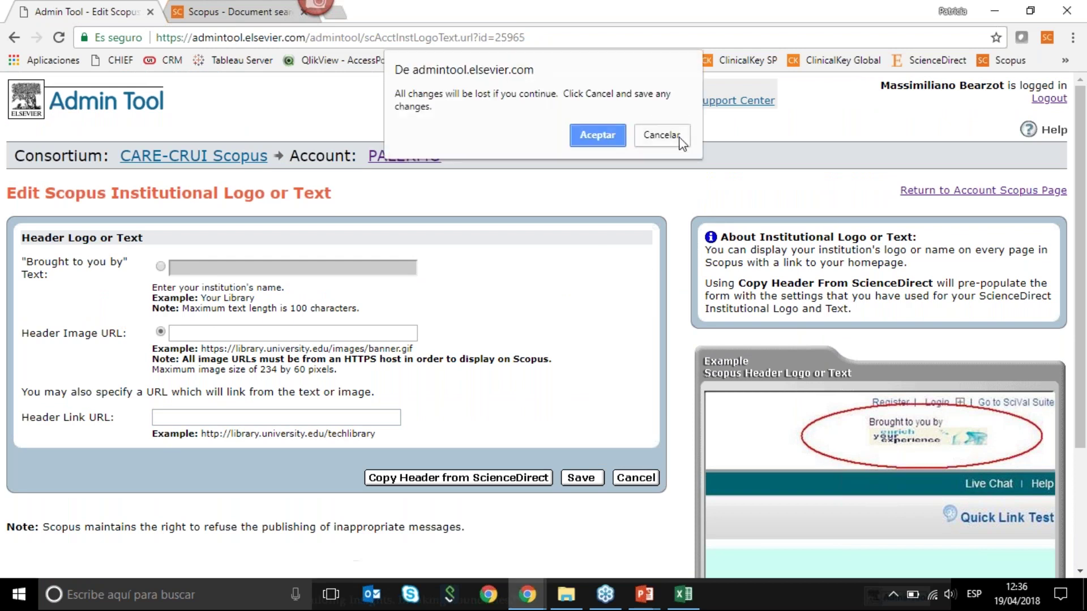
left_click(601, 142)
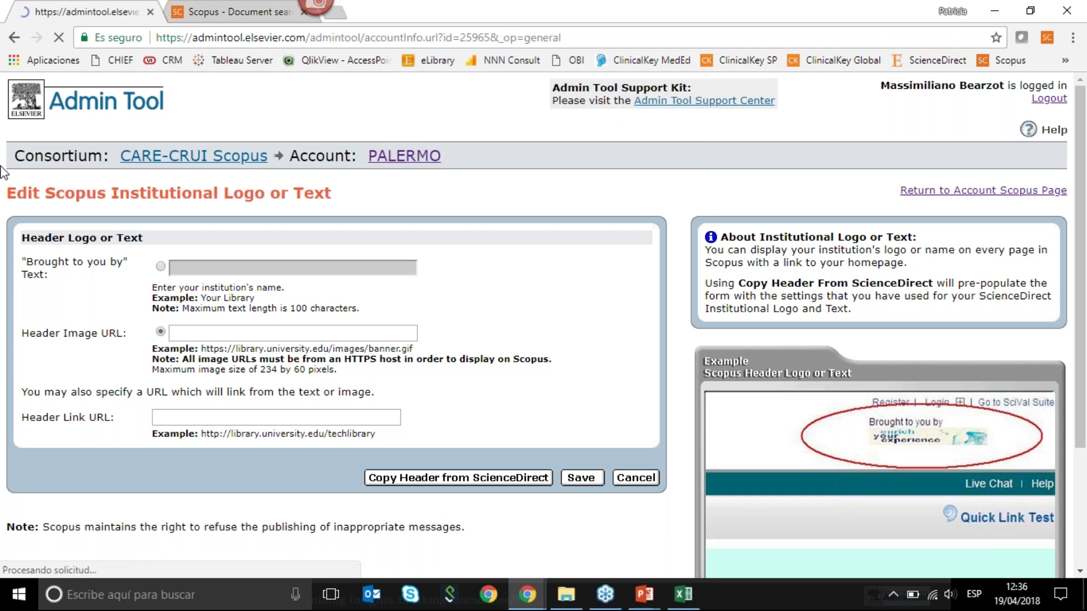
scroll(411, 163, "down", 1)
scroll(416, 224, "down", 3)
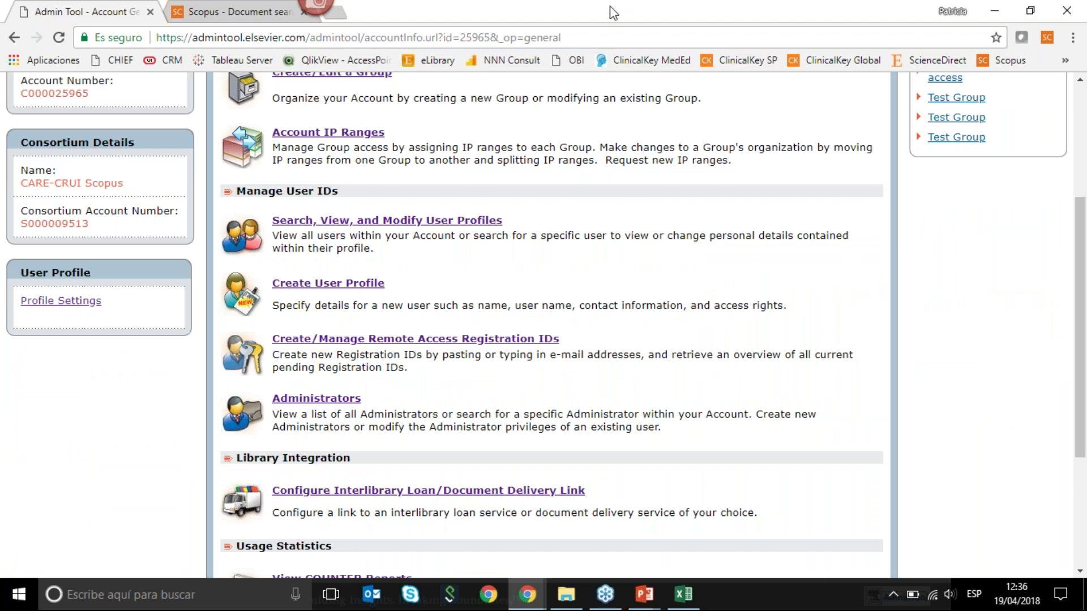
scroll(402, 298, "up", 4)
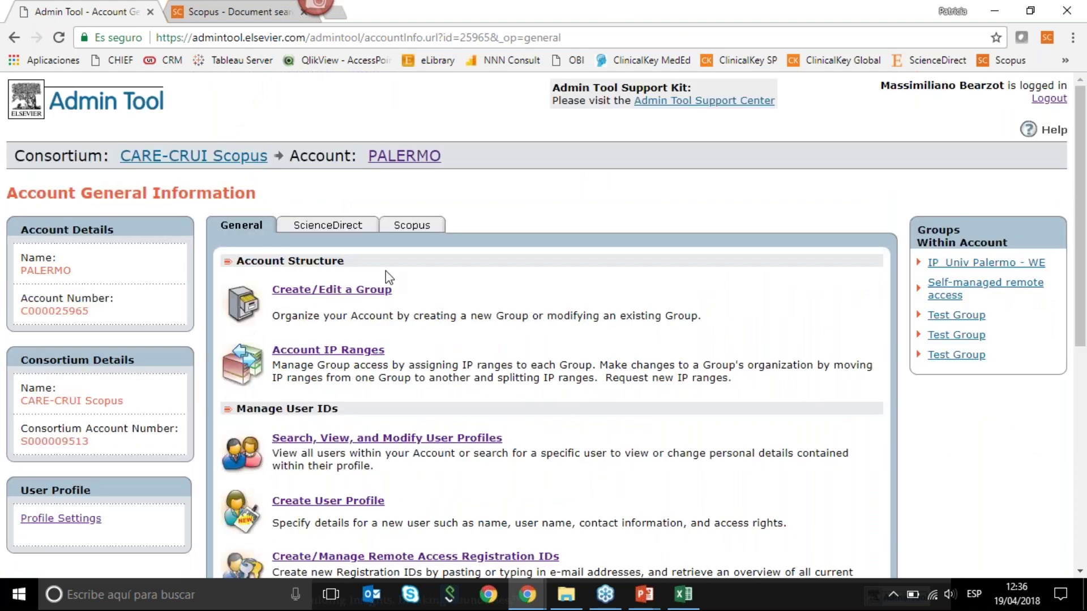
left_click(413, 225)
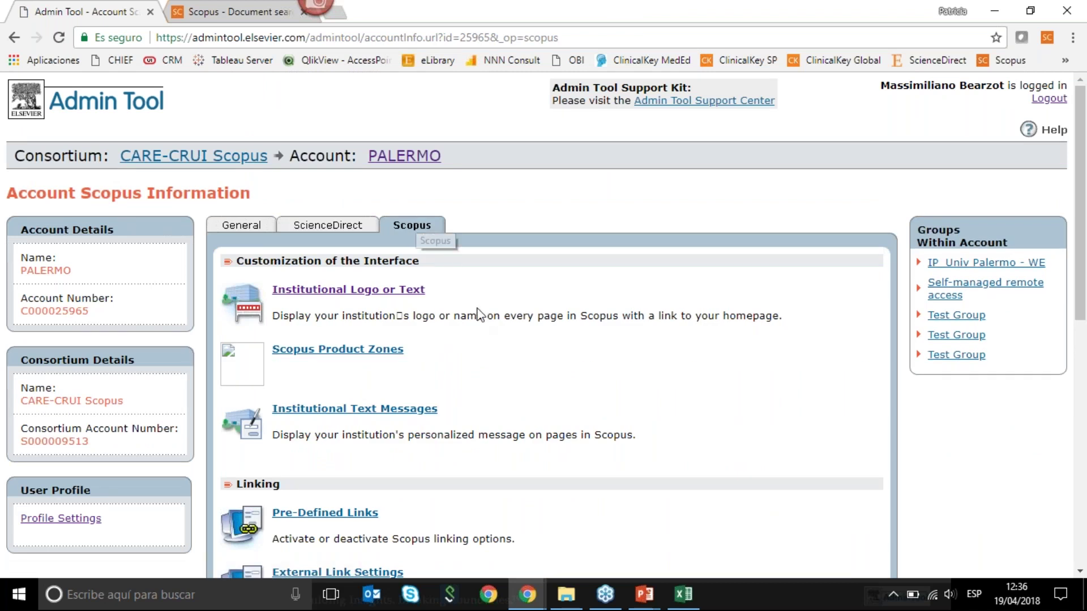
Open the Institutional Text Messages settings and set Use Inherited Remote Access Text Message for Account to No
scroll(477, 309, "down", 1)
scroll(480, 314, "down", 3)
left_click(354, 250)
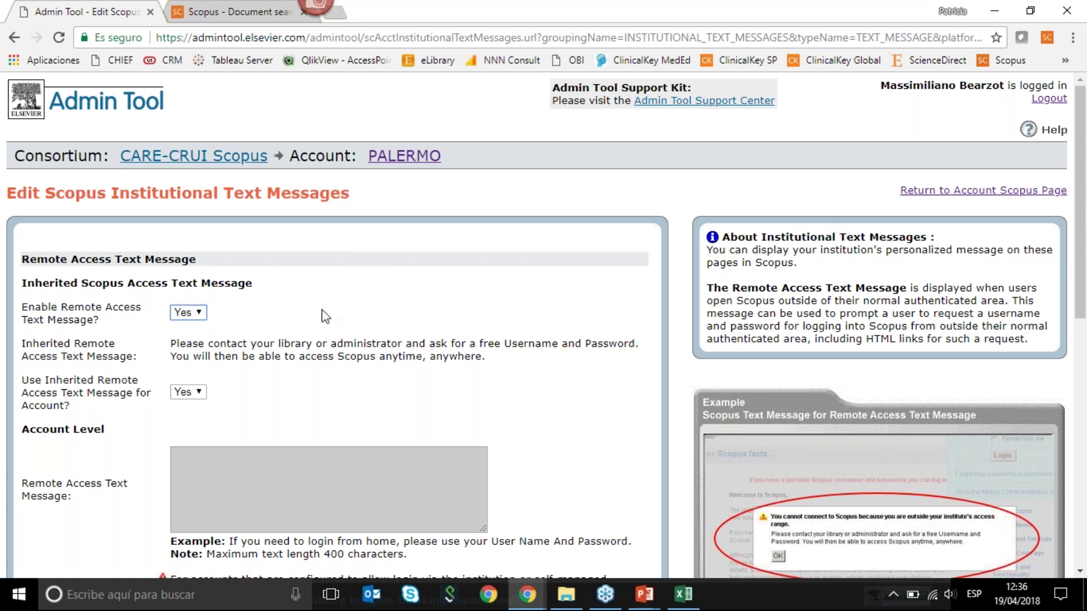
scroll(325, 316, "down", 1)
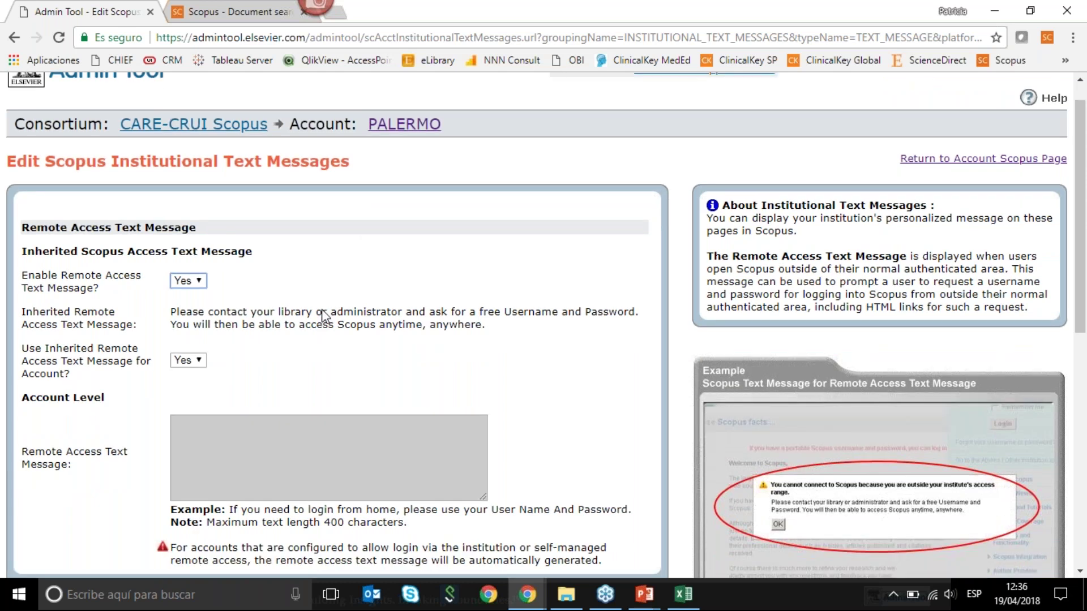
left_click(200, 312)
left_click(245, 304)
left_click(189, 313)
left_click(180, 342)
Enter the account-level Remote Access Text Message "Para poder acceder a Scopus, recuerde que lo tiene que realizar desde nuestra Biblioteca Virtual"
left_click(175, 384)
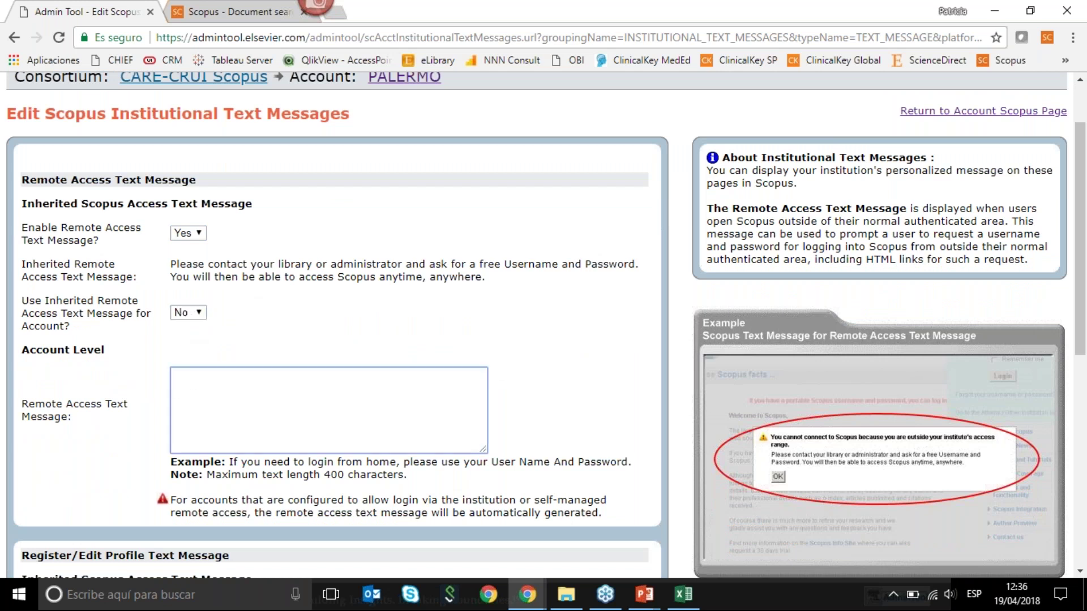
type("Para poder acceder a")
key("BackSpace")
type("Scop")
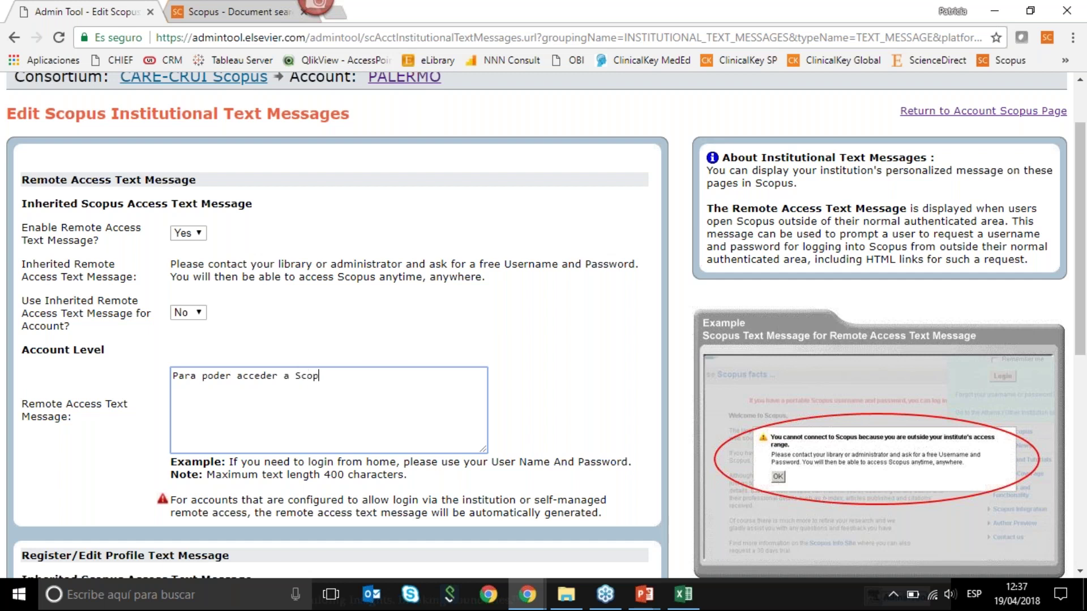
type("us, recuerde que lo ti")
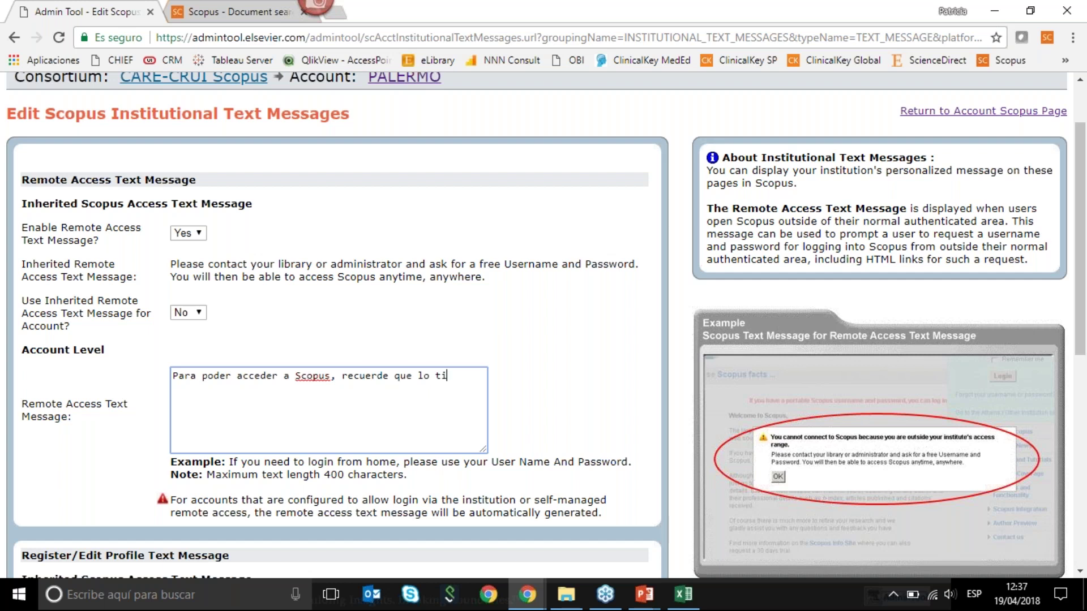
type("ene que realizar desde ")
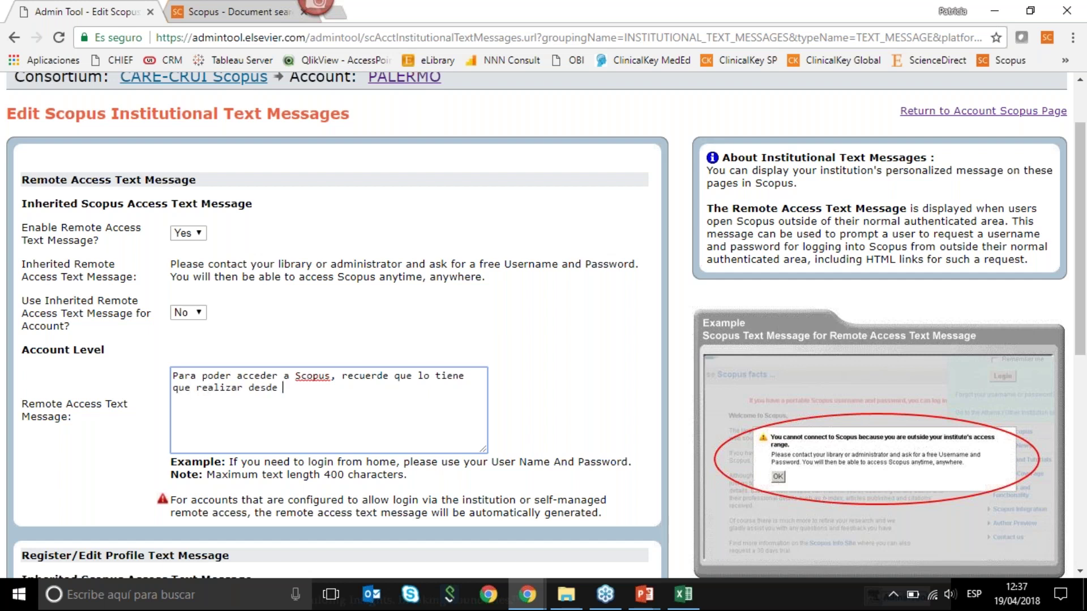
type("nuestra Biblioteca Virtual")
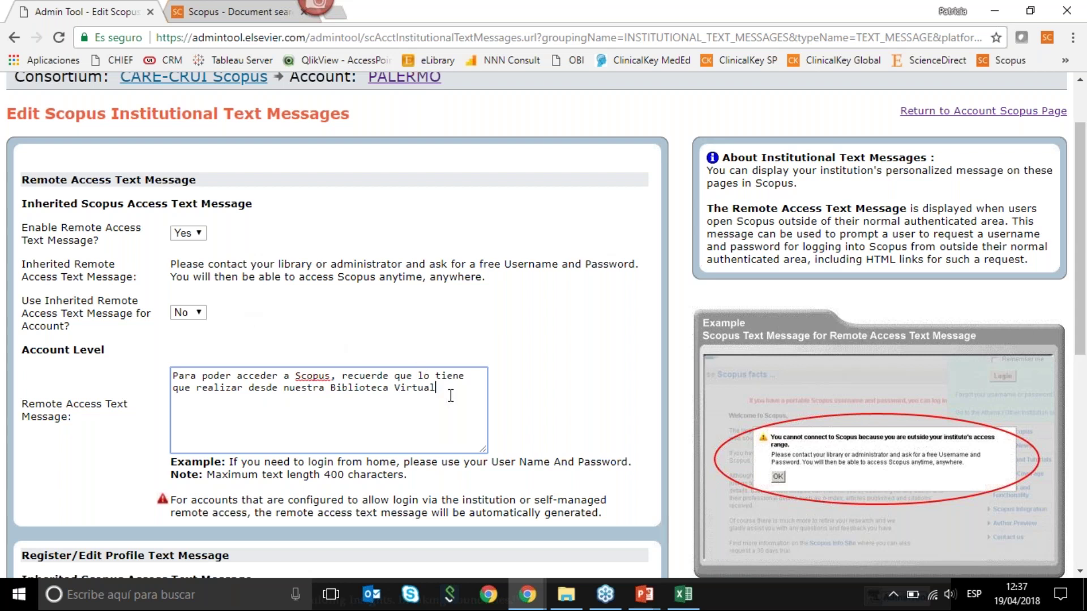
Review the Register/Edit Profile Text Message section and the example of the remote access message
scroll(450, 396, "down", 5)
scroll(451, 395, "down", 2)
scroll(229, 266, "down", 1)
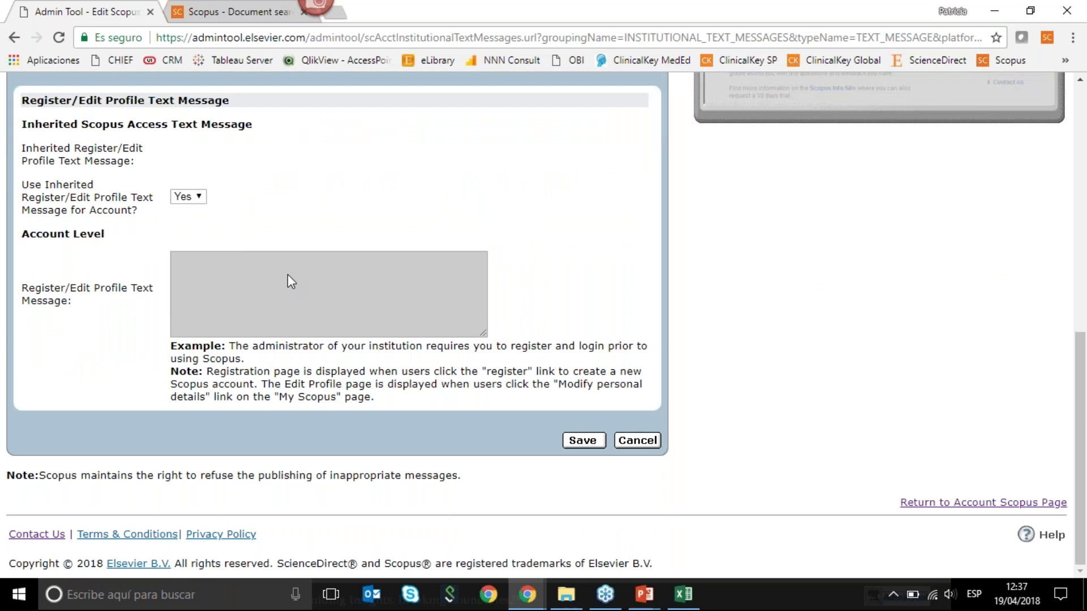
scroll(566, 302, "up", 3)
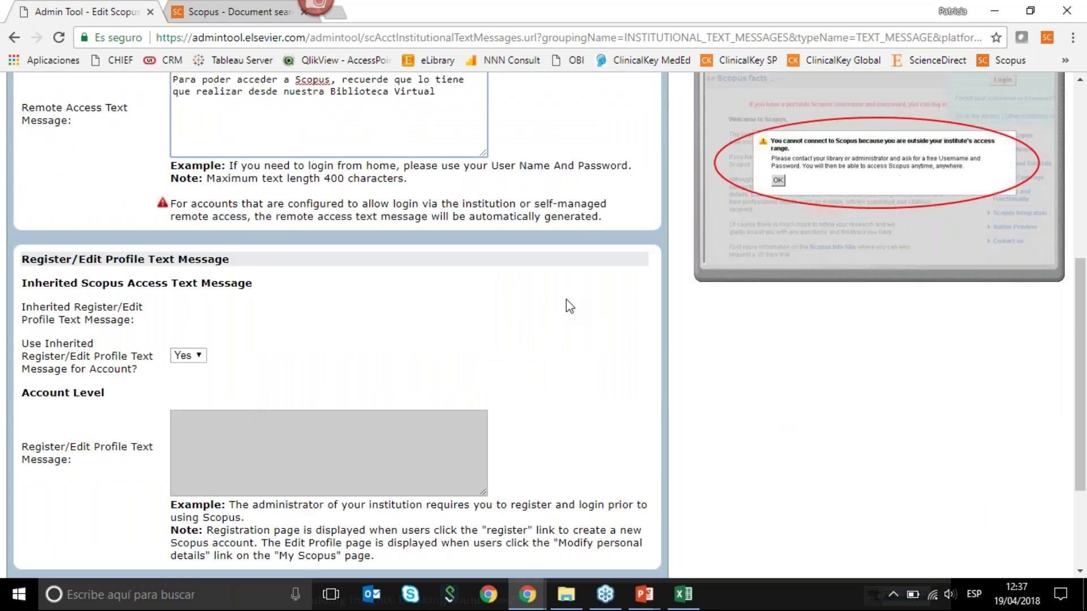
scroll(566, 300, "down", 2)
scroll(566, 299, "up", 4)
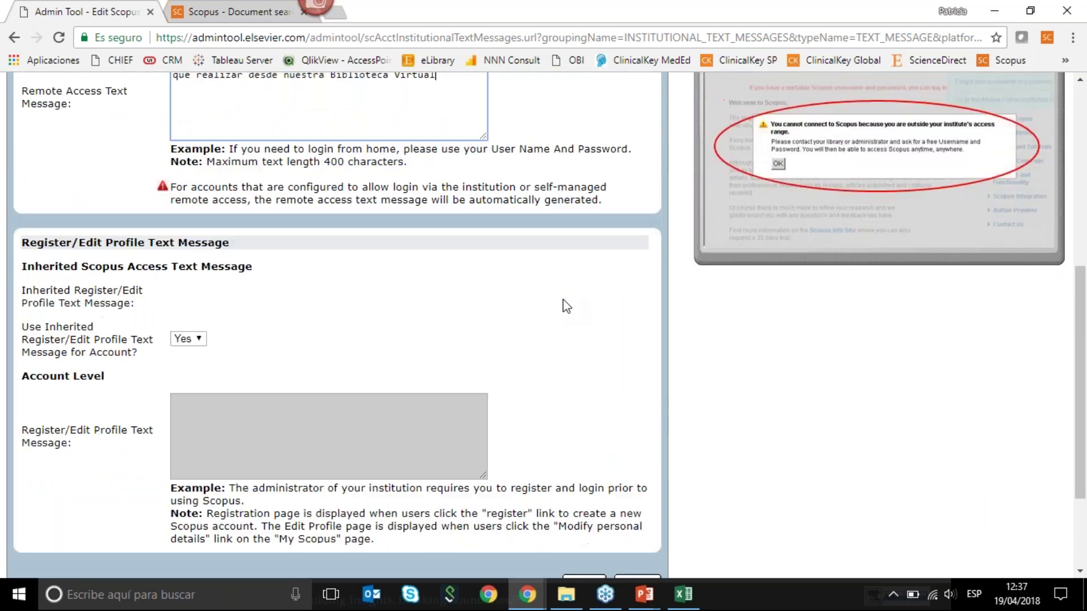
scroll(566, 305, "up", 3)
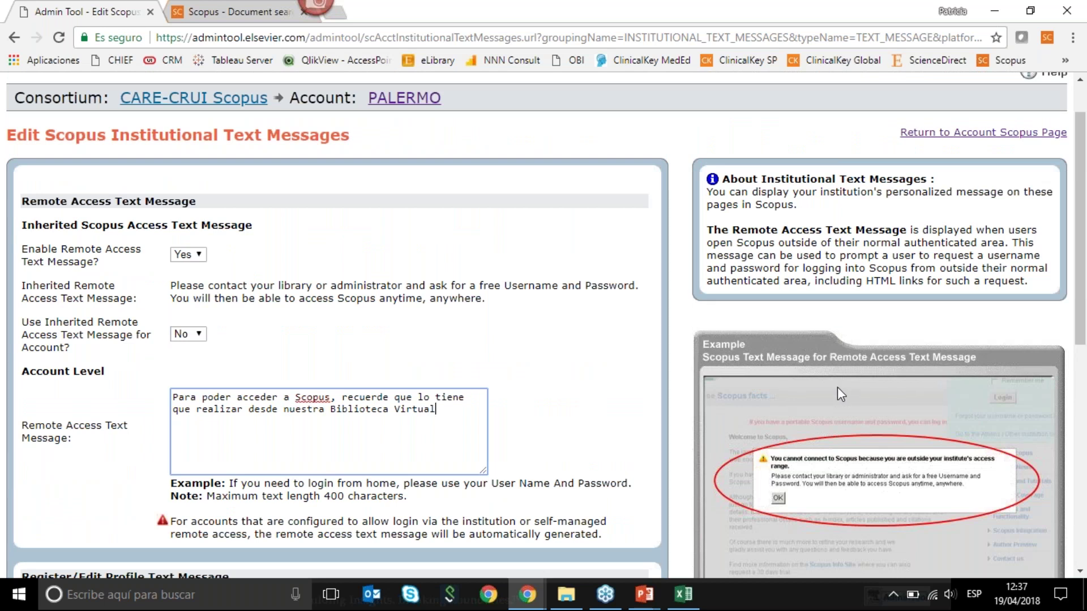
scroll(794, 394, "down", 2)
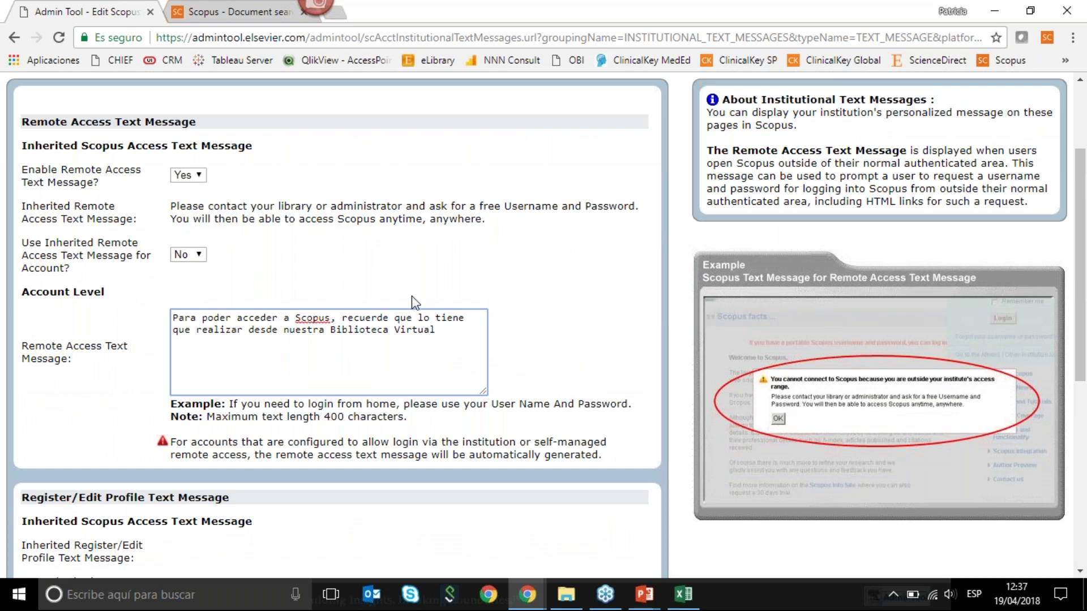
scroll(465, 382, "up", 3)
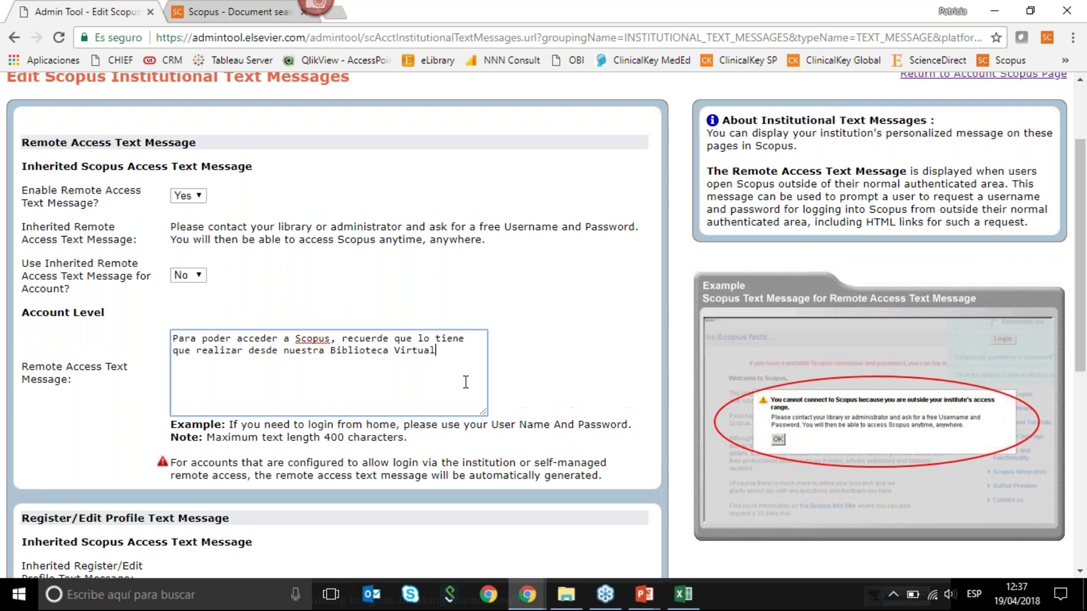
Leave the text messages form without saving and open the Pre-Defined Links settings for Scopus
left_click(15, 37)
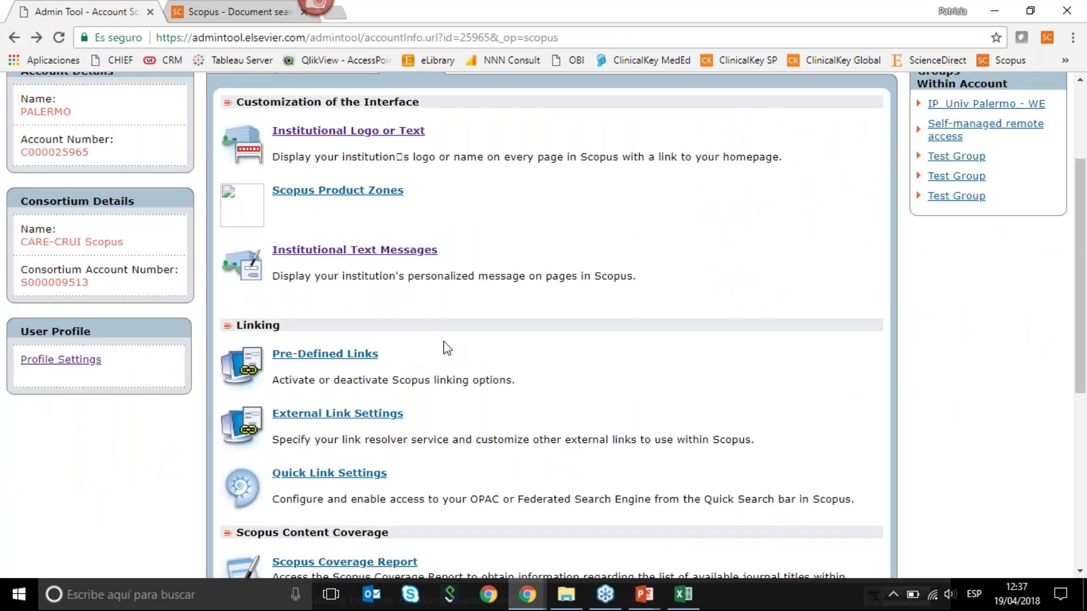
scroll(448, 344, "down", 1)
scroll(447, 340, "down", 1)
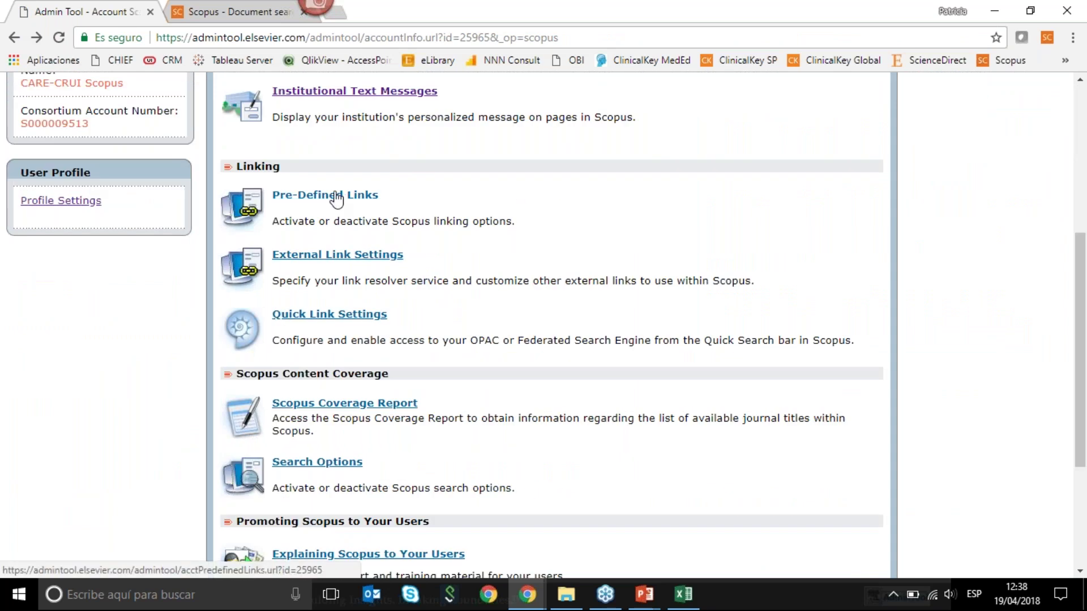
left_click(337, 198)
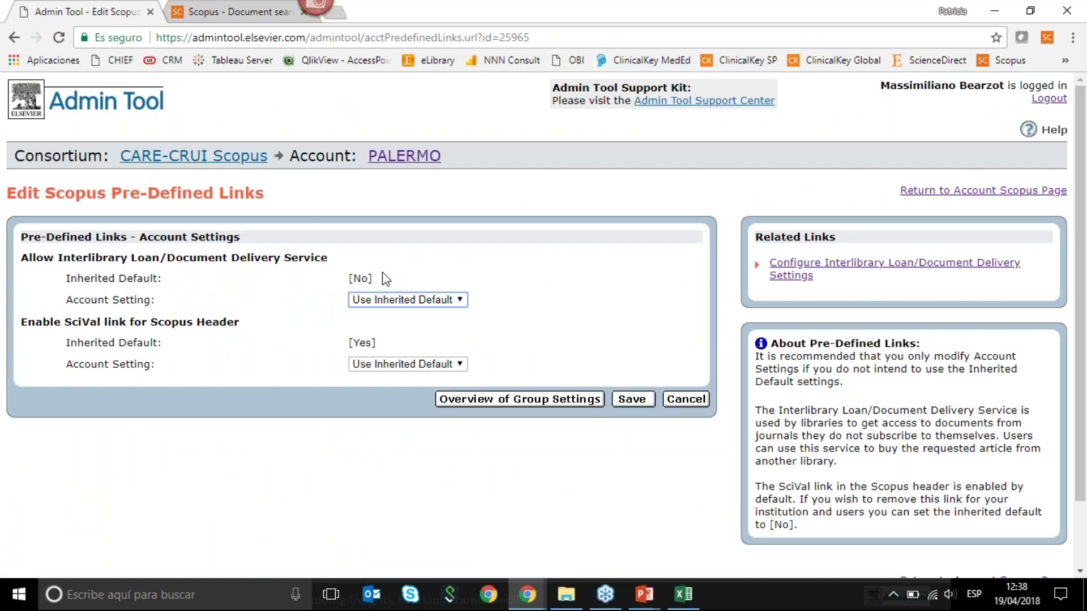
Try Set to Yes as the account setting for Interlibrary Loan/Document Delivery Service, and restore Use Inherited Default
left_click(461, 300)
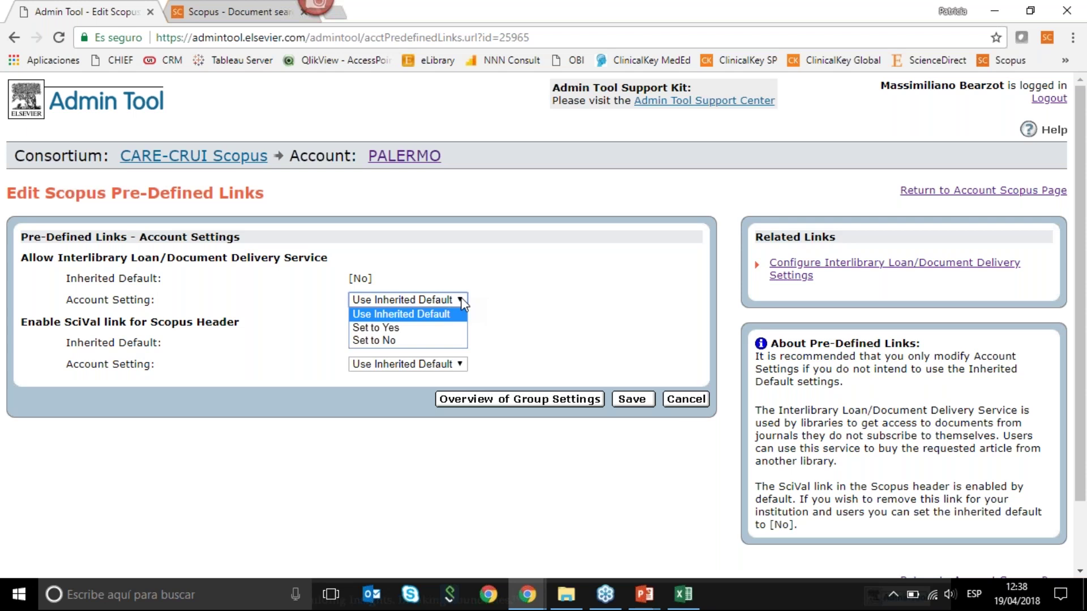
left_click(375, 329)
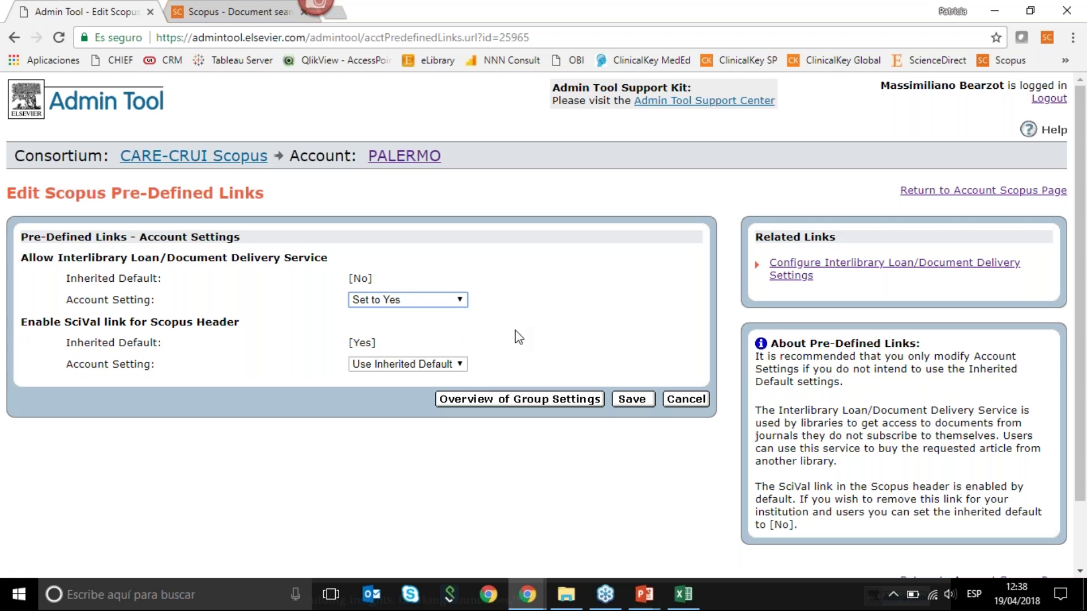
left_click(428, 300)
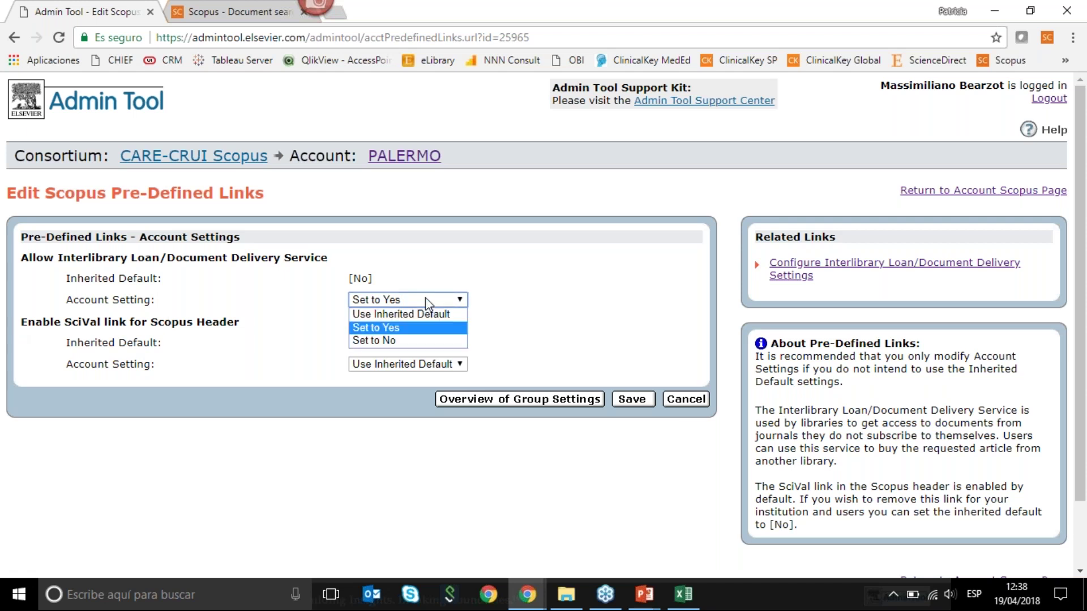
left_click(398, 315)
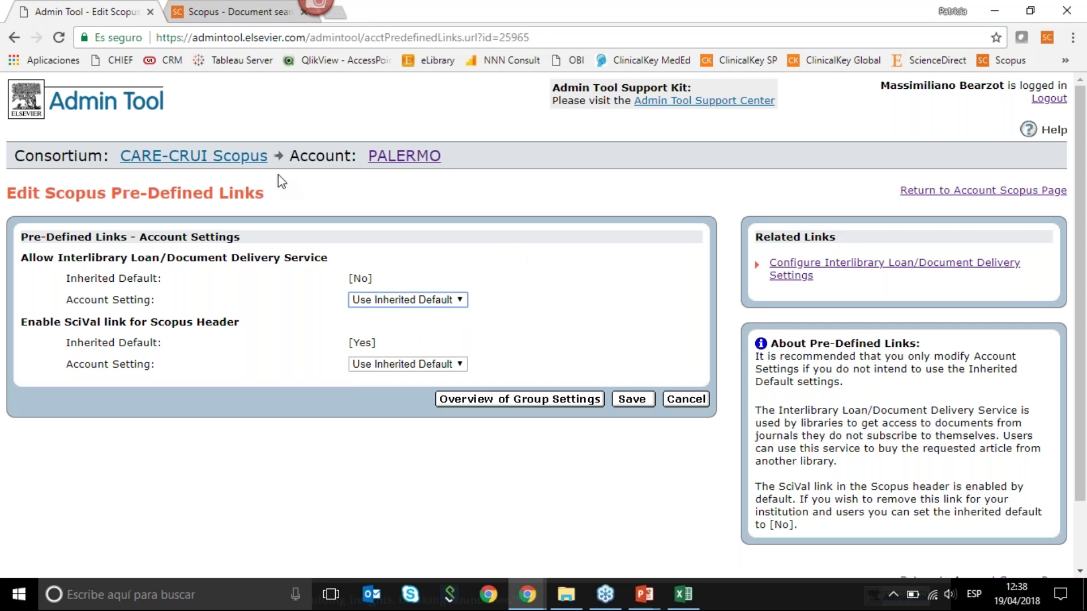
Return to the account's Scopus section, open External Link Settings and list the links under All Link Categories
left_click(10, 37)
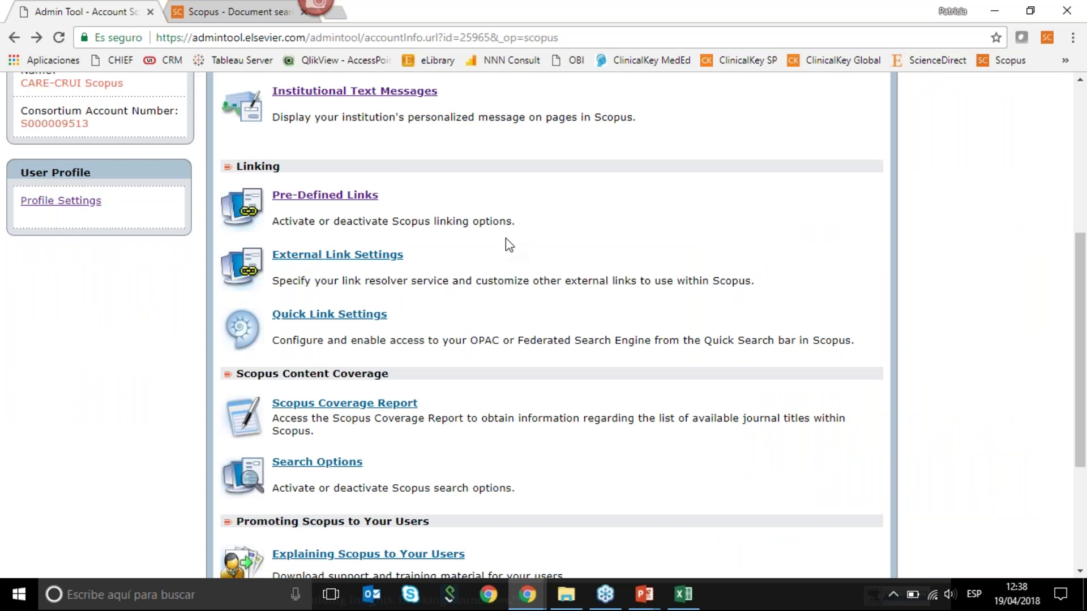
left_click(324, 259)
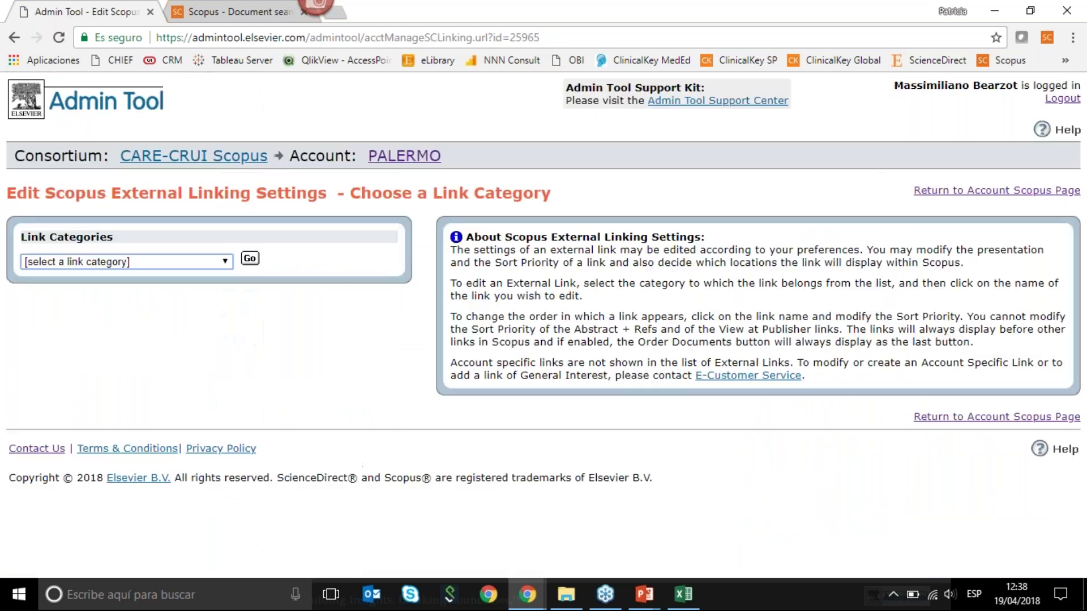
left_click(187, 261)
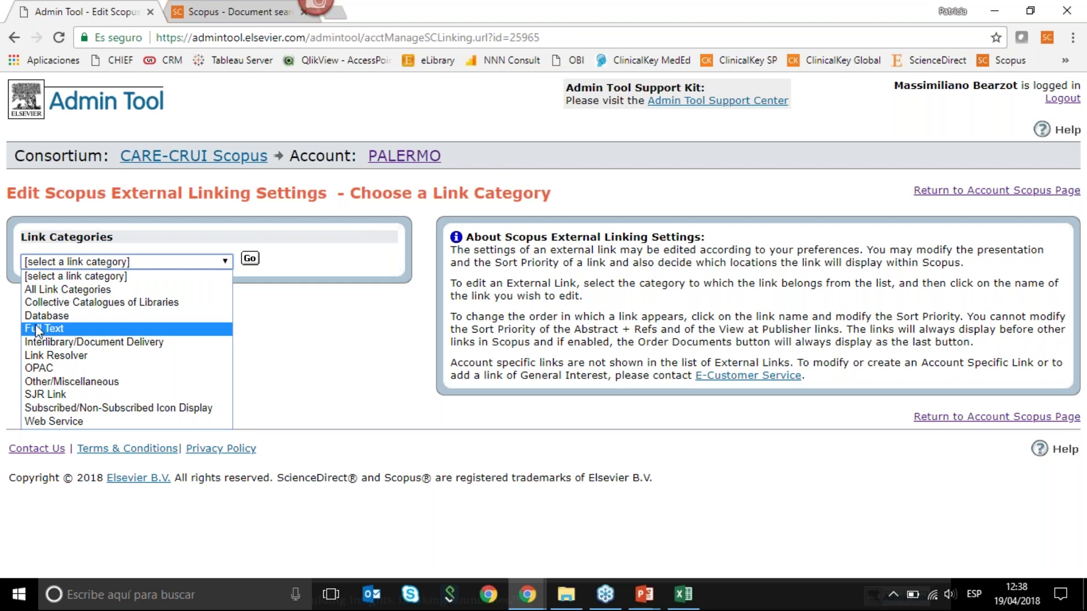
left_click(41, 292)
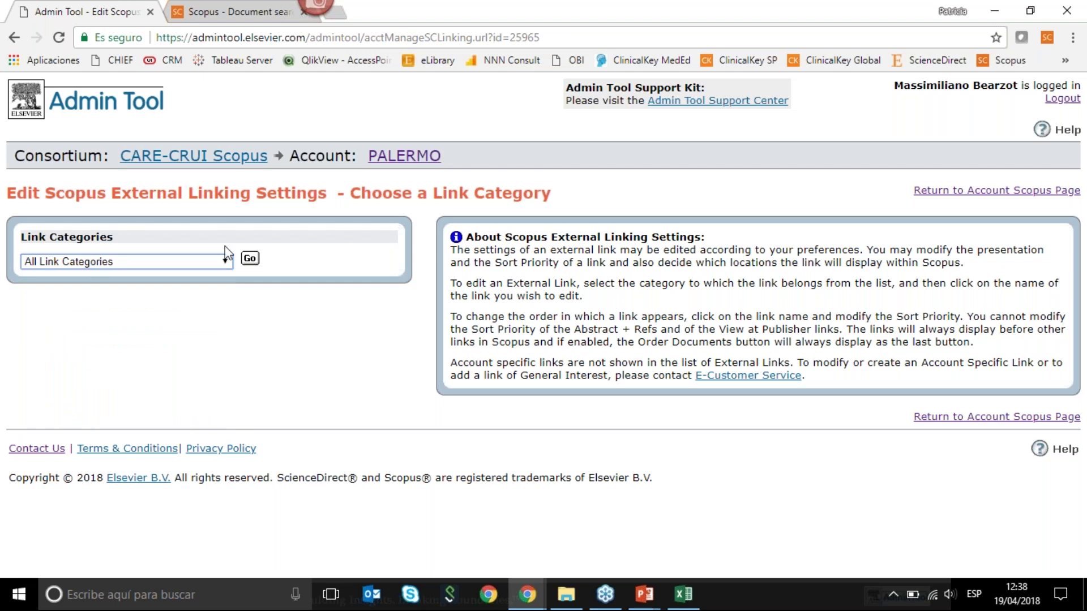
left_click(250, 259)
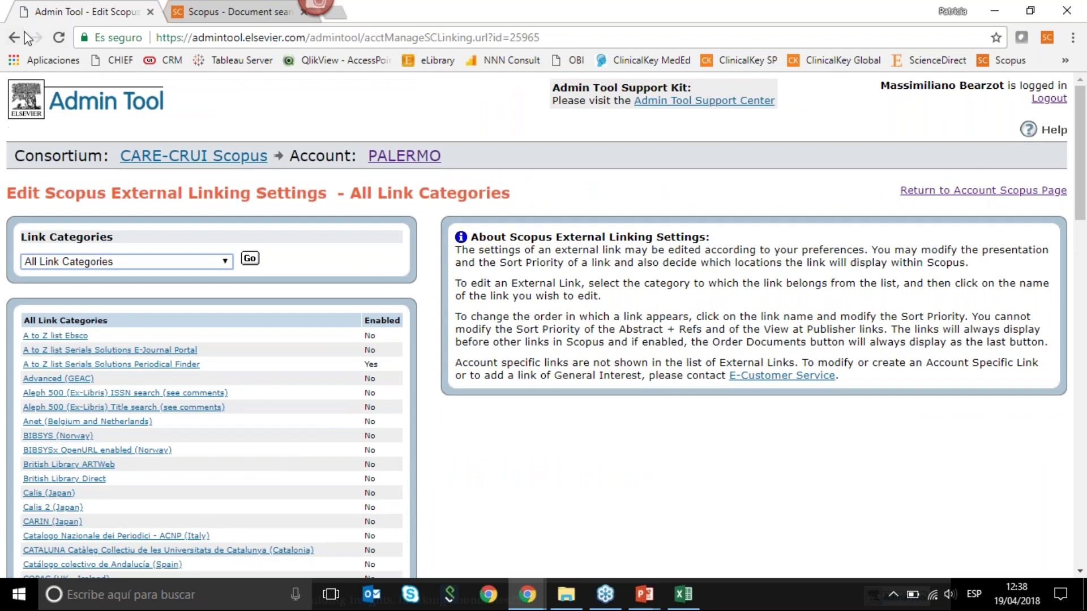
Leave the external link settings, return to the account's Scopus section and open the Scopus Coverage Report page
left_click(16, 38)
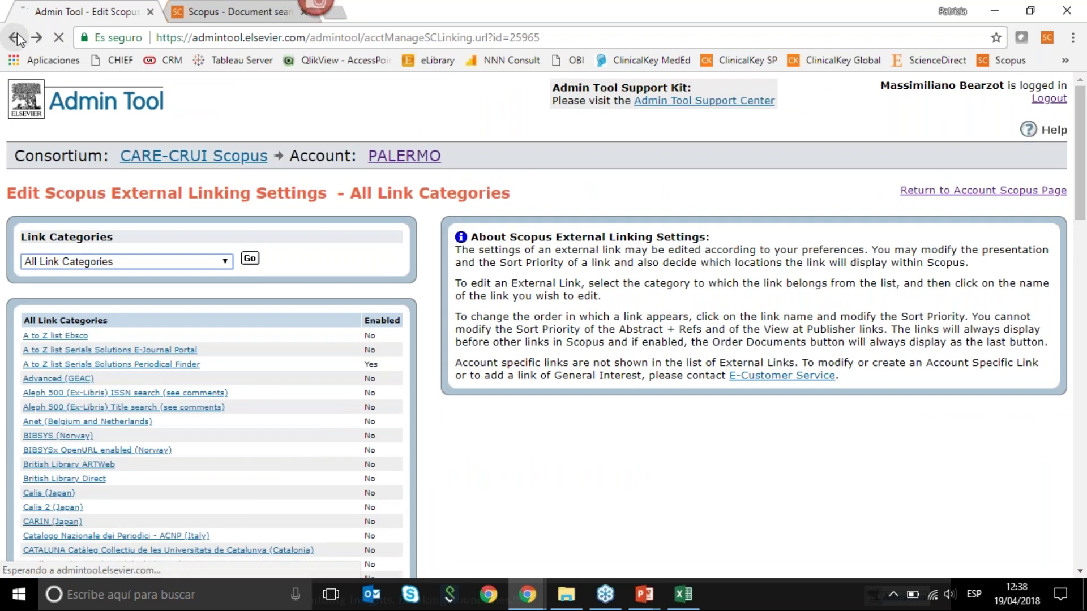
left_click(16, 38)
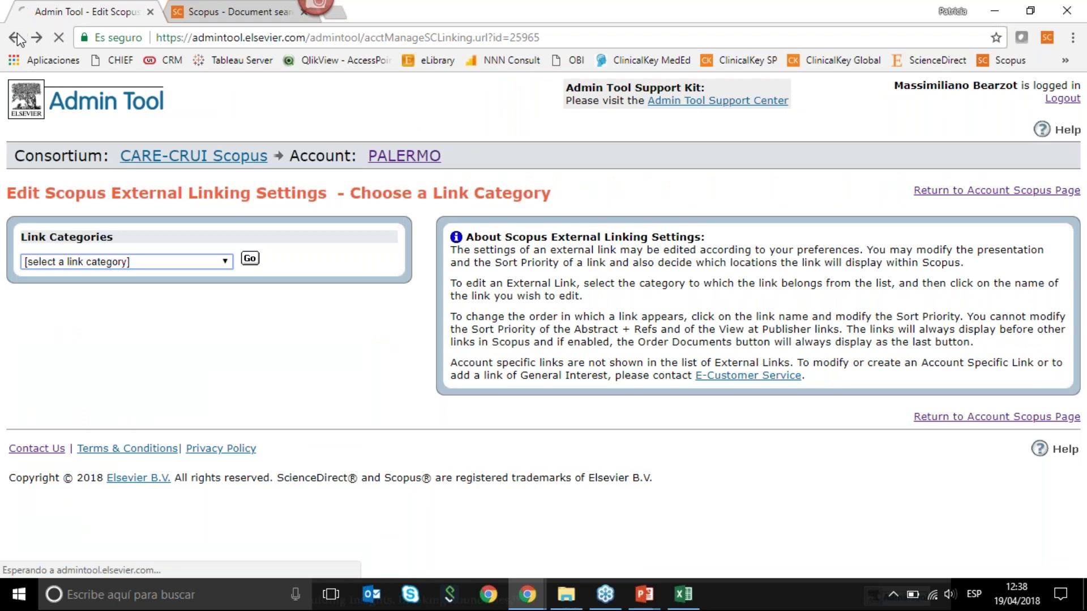
scroll(397, 314, "down", 3)
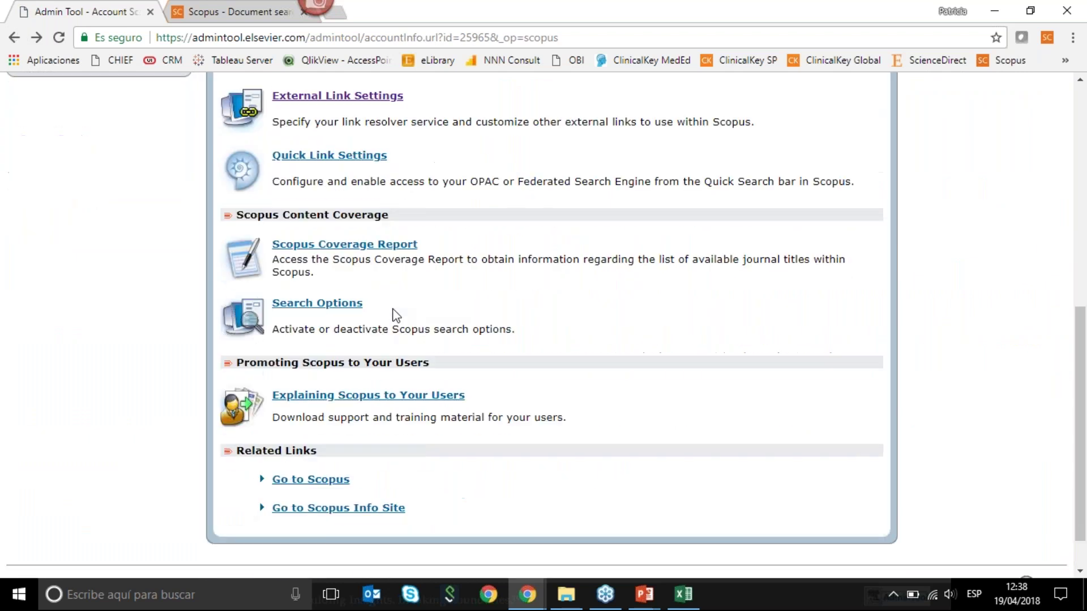
scroll(532, 293, "up", 3)
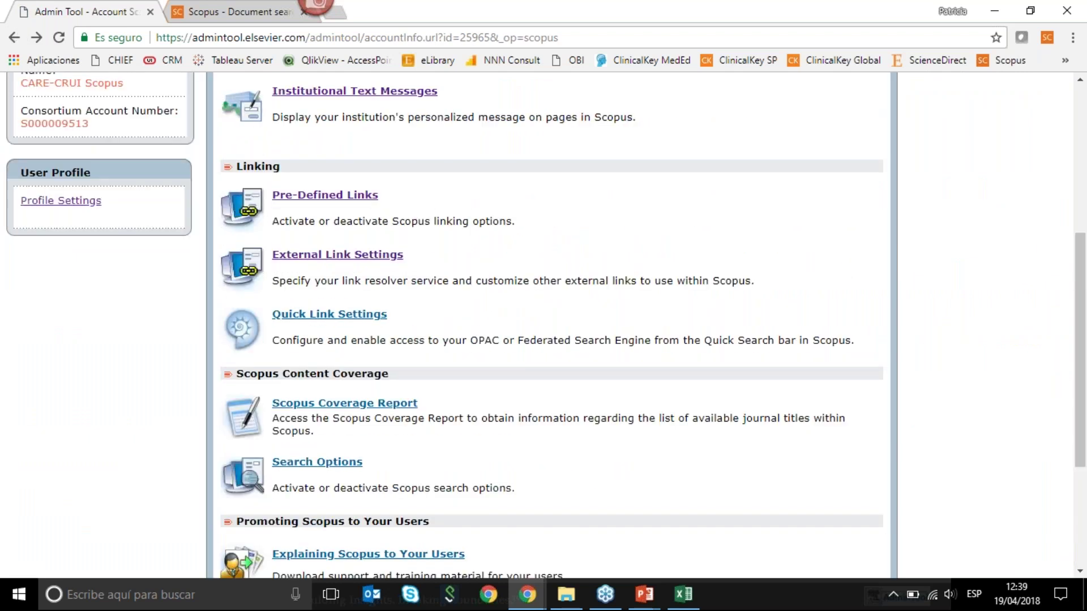
scroll(549, 326, "down", 2)
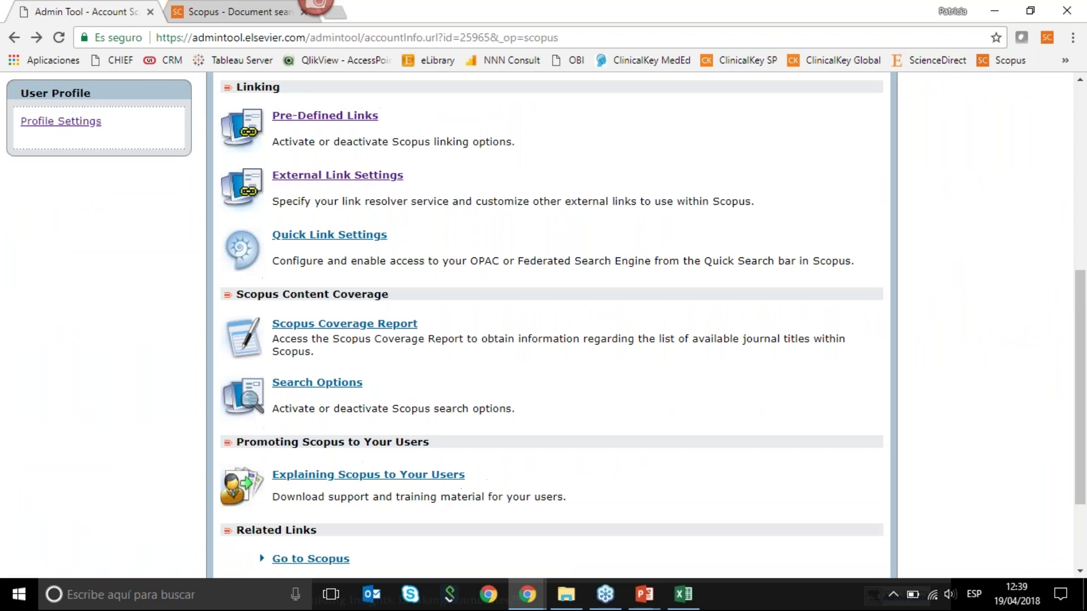
left_click(342, 325)
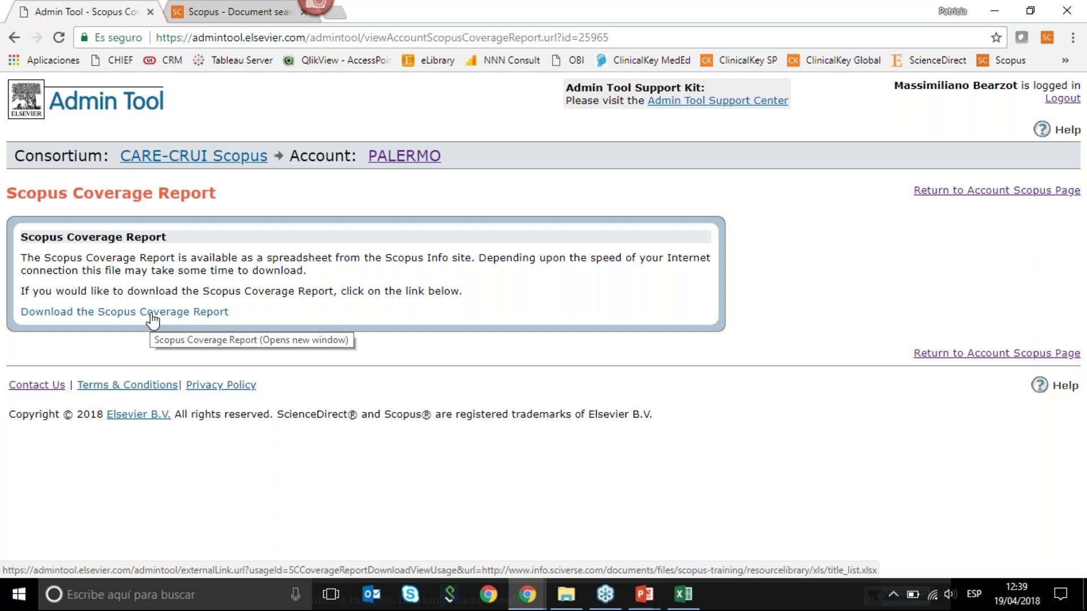
Return to the account's Scopus section, open Search Options and view the account setting choices for Enable Patents Tab in Search Results
key("alt+Left")
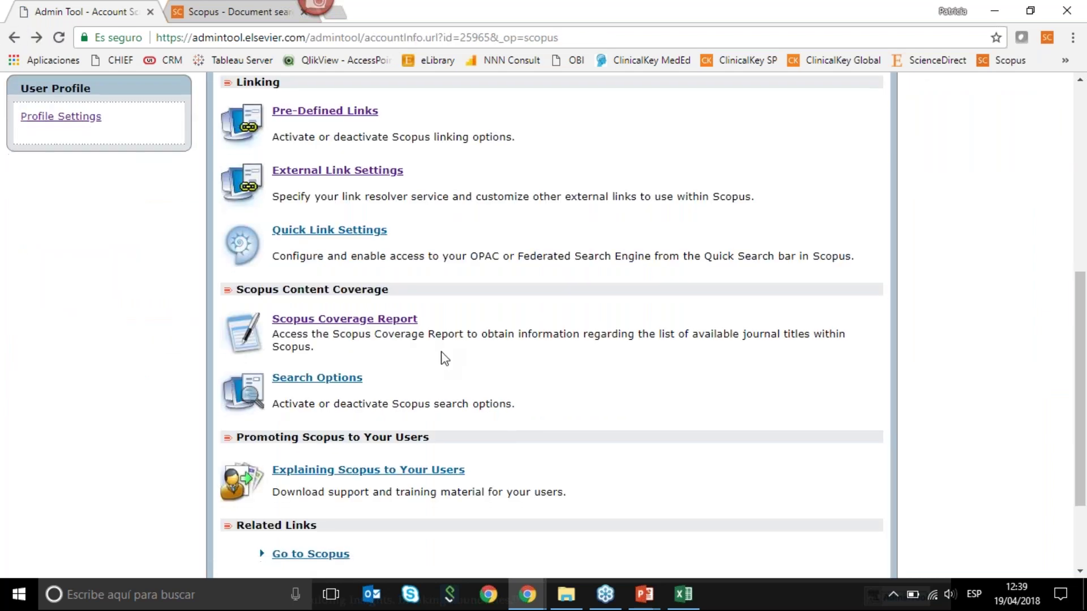
scroll(441, 360, "down", 3)
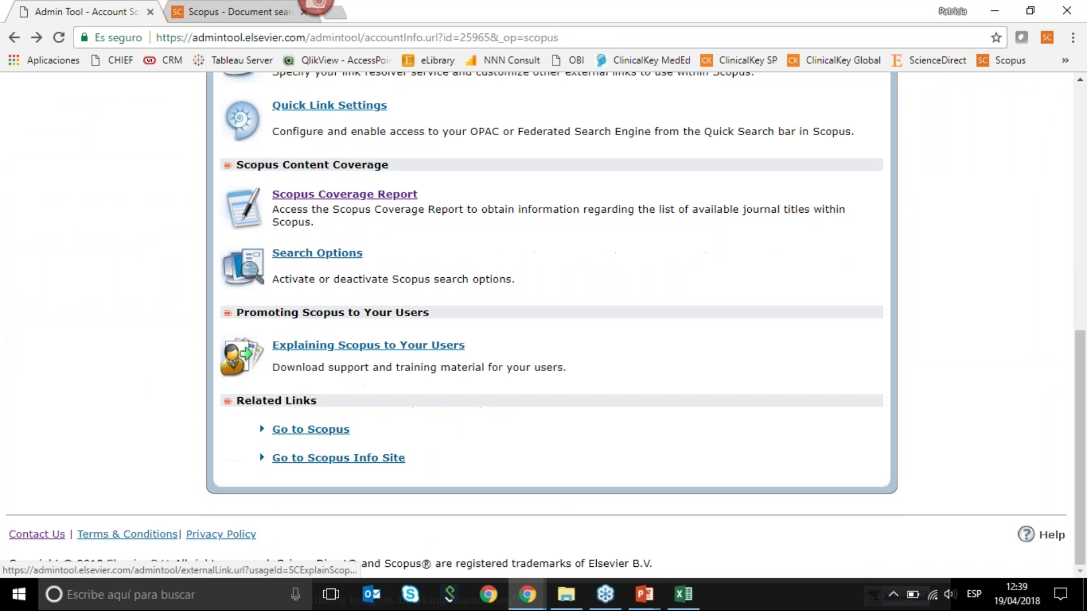
left_click(320, 256)
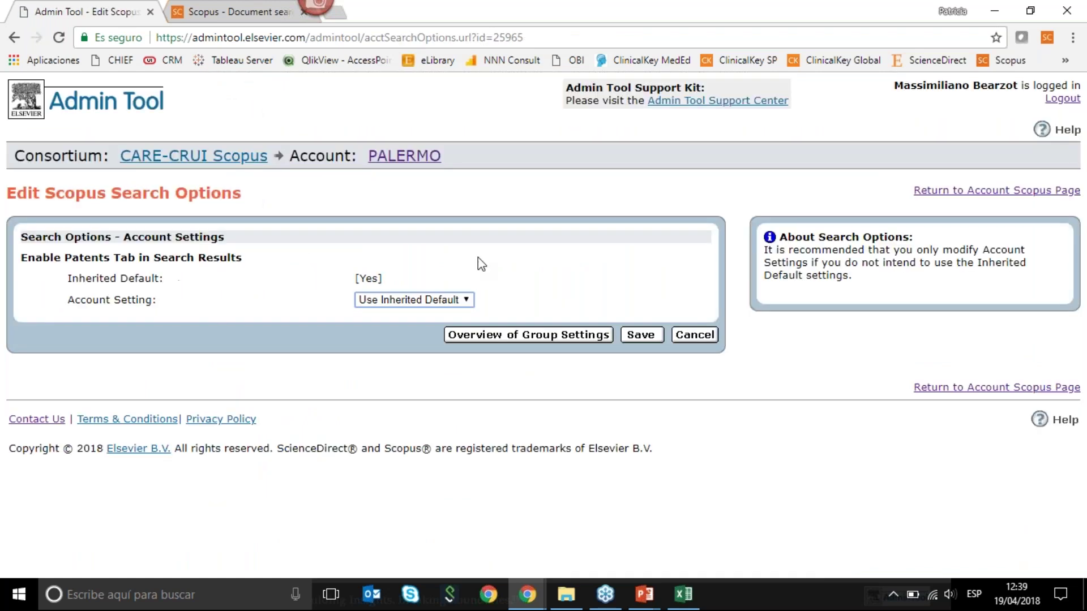
left_click(472, 303)
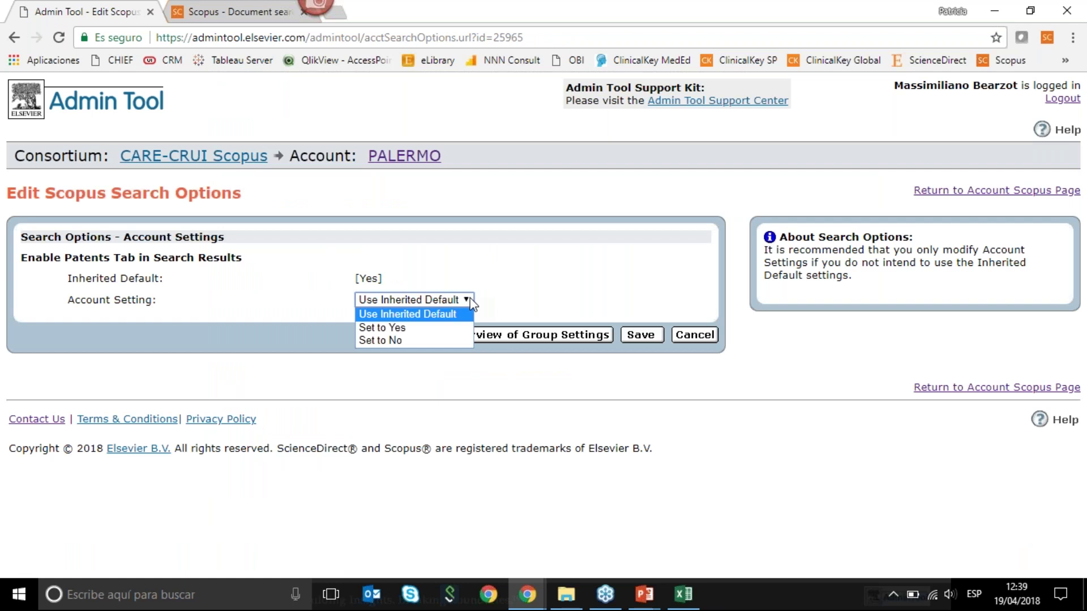
left_click(532, 275)
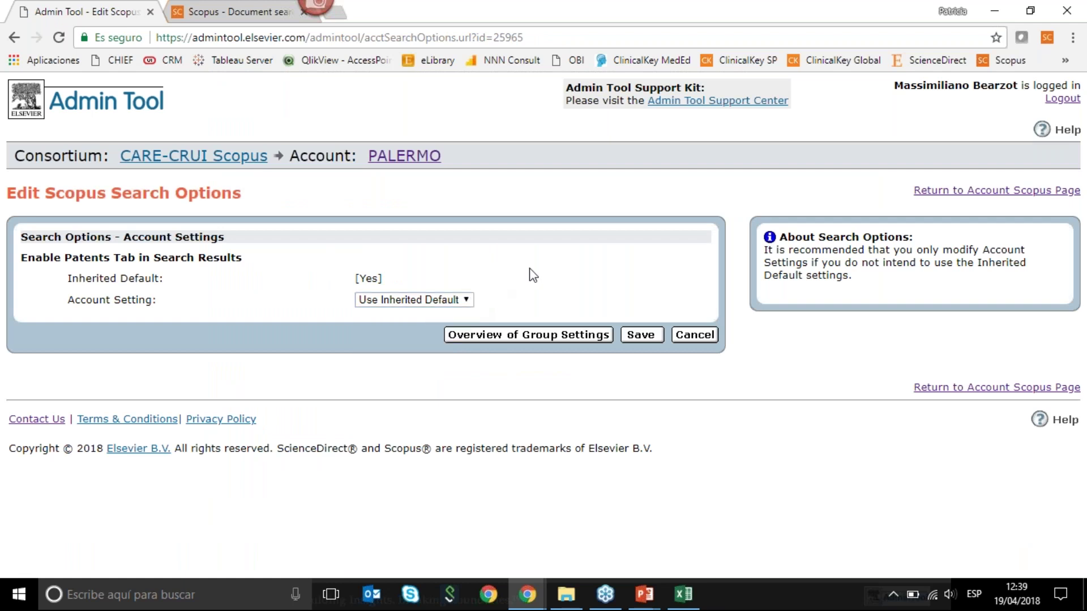
Leave Search Options without saving, open Explaining Scopus to Your Users and look over the Scopus information page
left_click(15, 38)
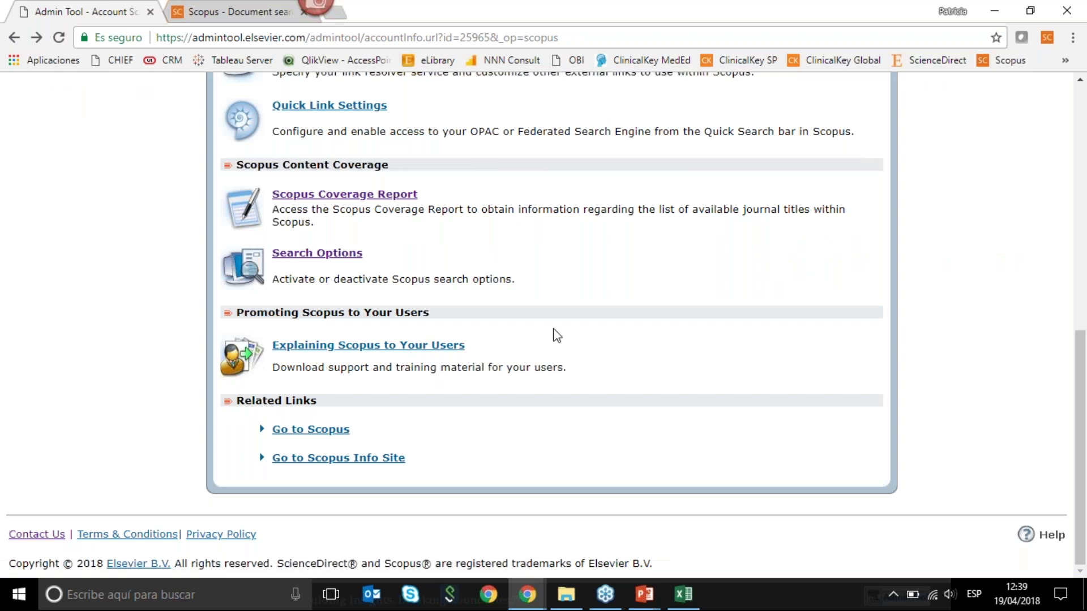
left_click(440, 347)
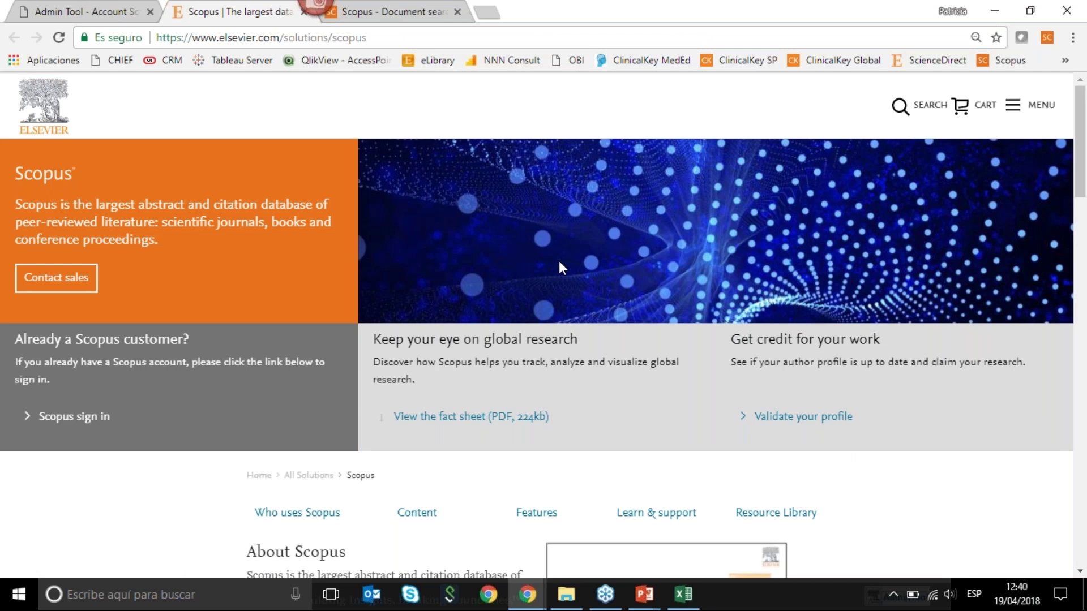
scroll(561, 266, "down", 3)
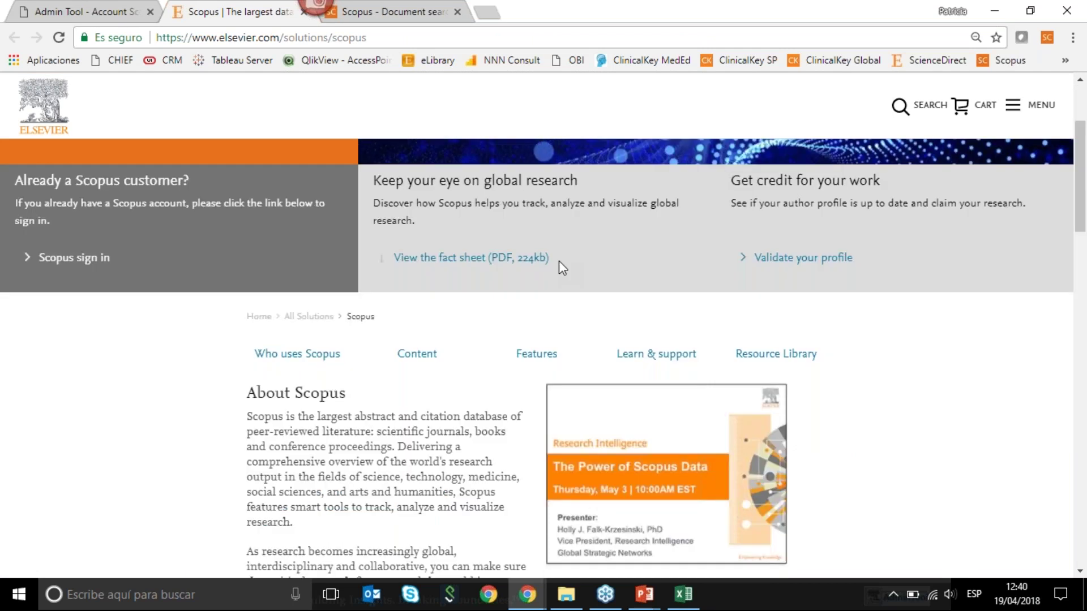
scroll(558, 261, "down", 3)
scroll(558, 260, "down", 1)
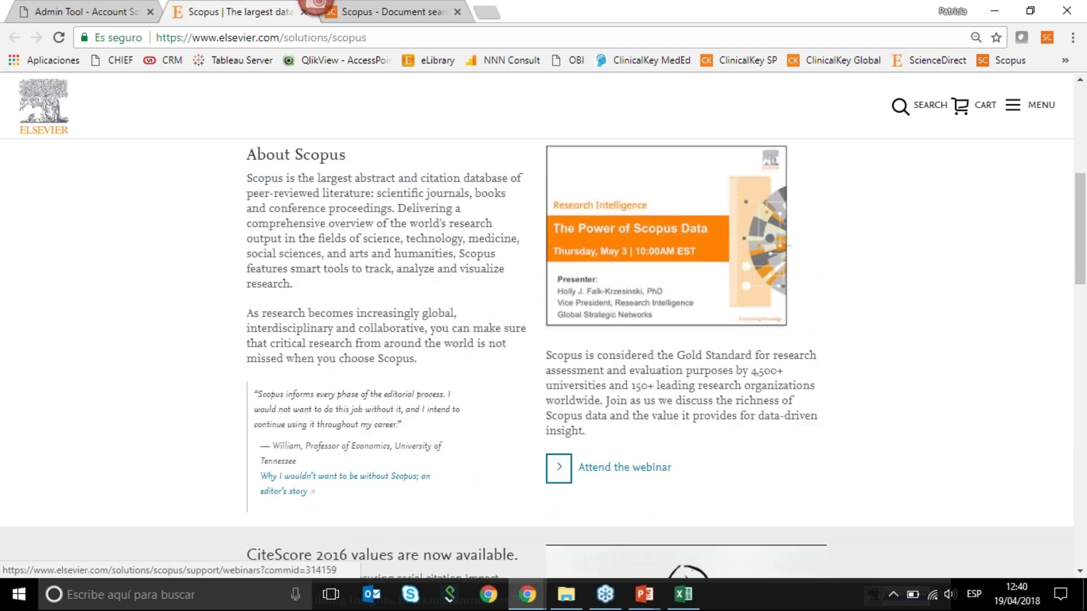
scroll(808, 395, "up", 8)
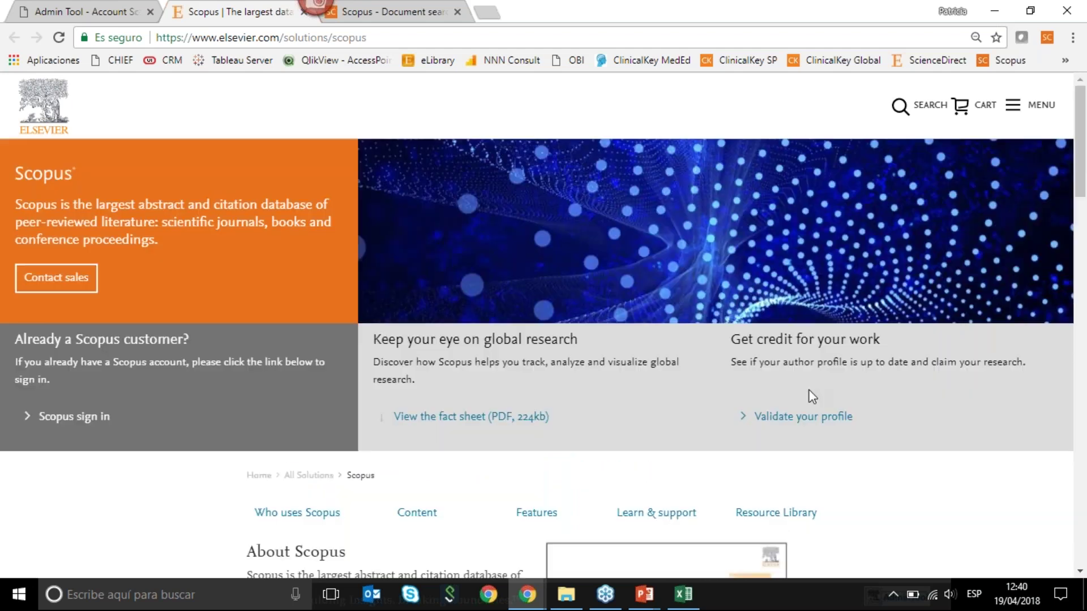
Open the Scopus Resource Library and search it by the Videos category
left_click(770, 516)
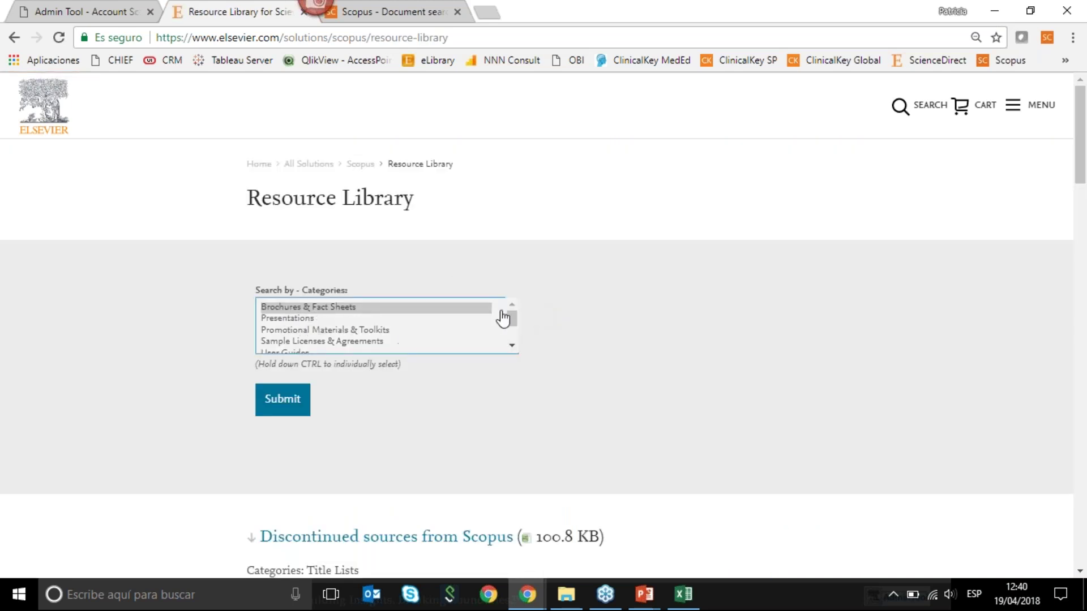
left_click_drag(511, 325, 511, 330)
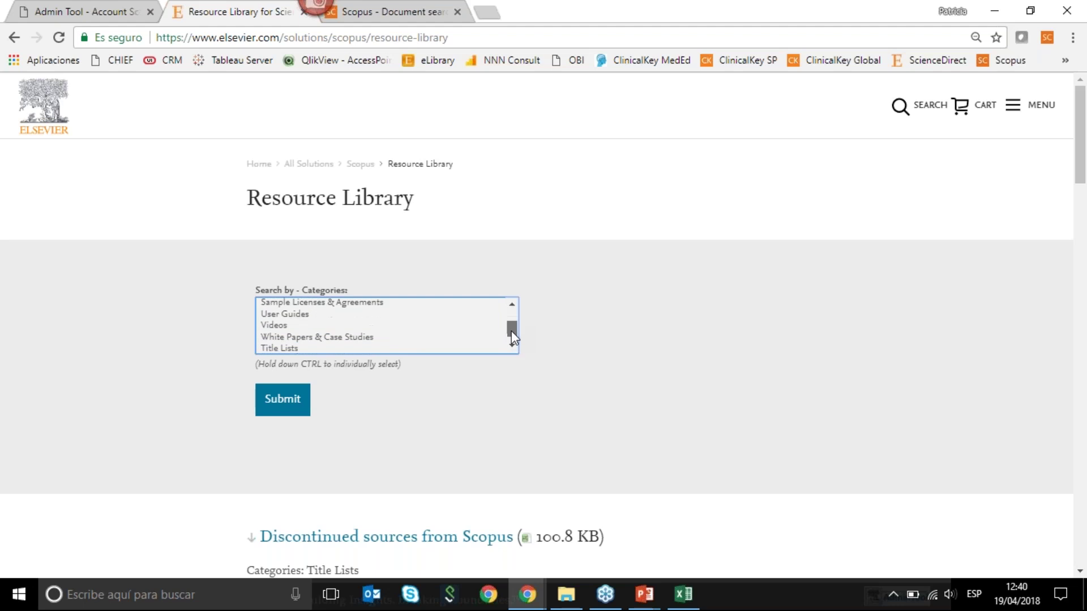
left_click(274, 325)
left_click(275, 401)
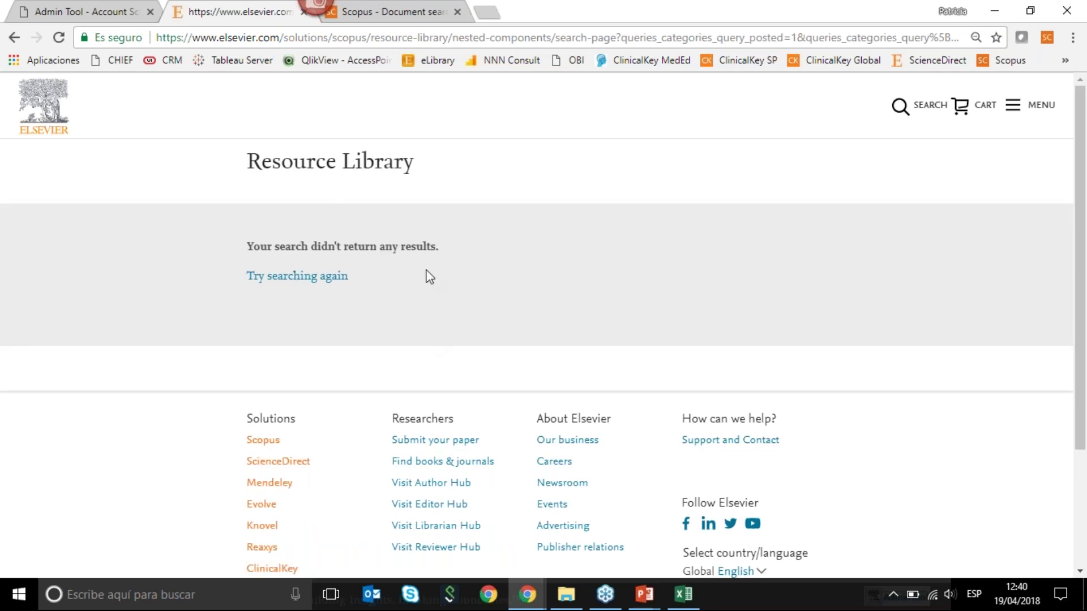
Return to the main Scopus information page and review its About Scopus, webinar, CiteScore, Content and Features sections
left_click(14, 38)
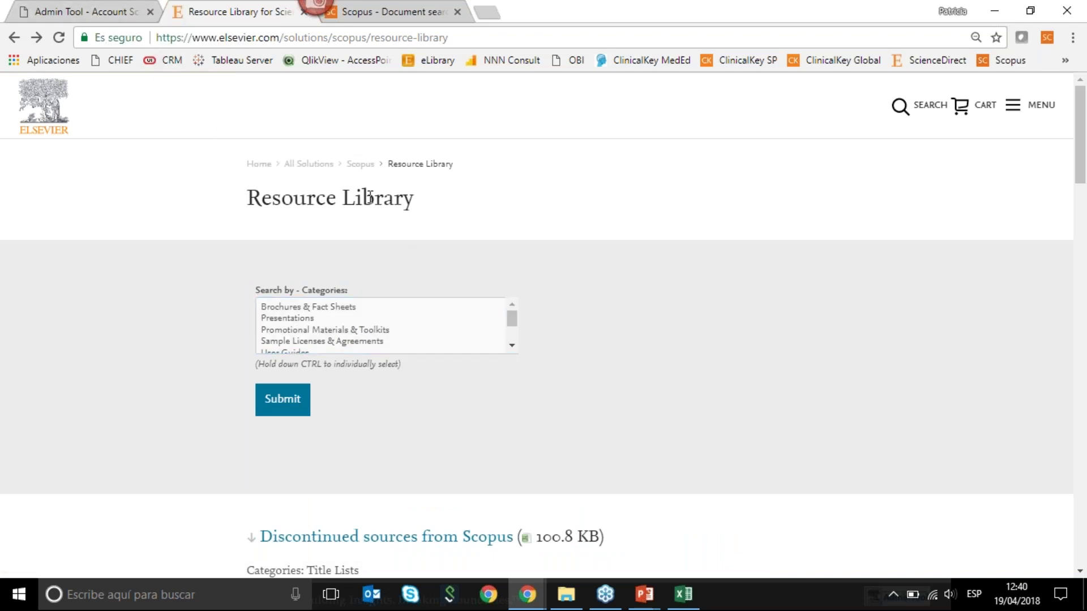
left_click(360, 169)
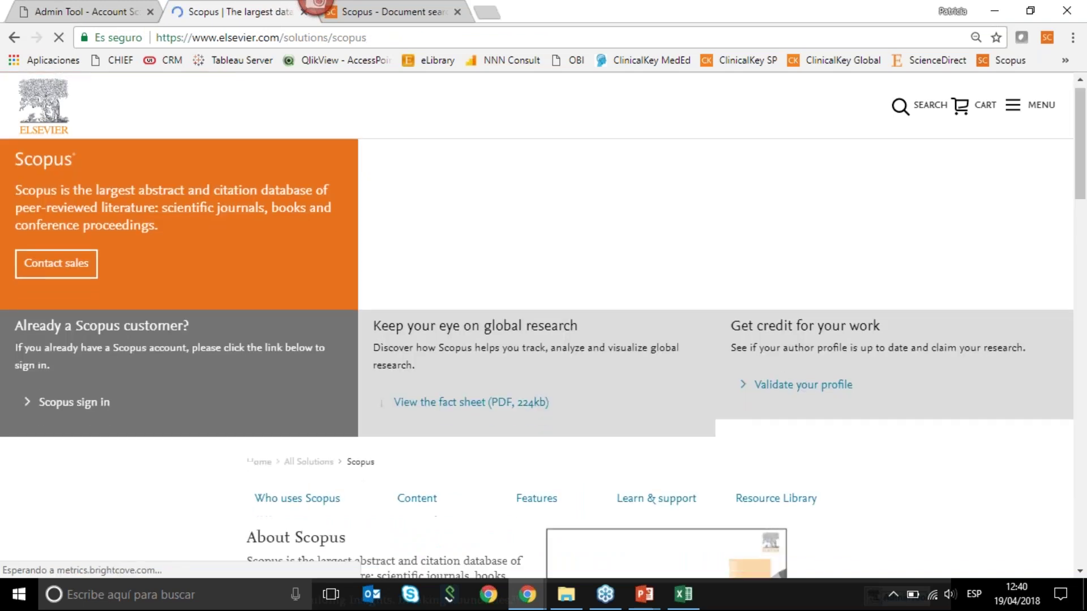
scroll(537, 371, "down", 2)
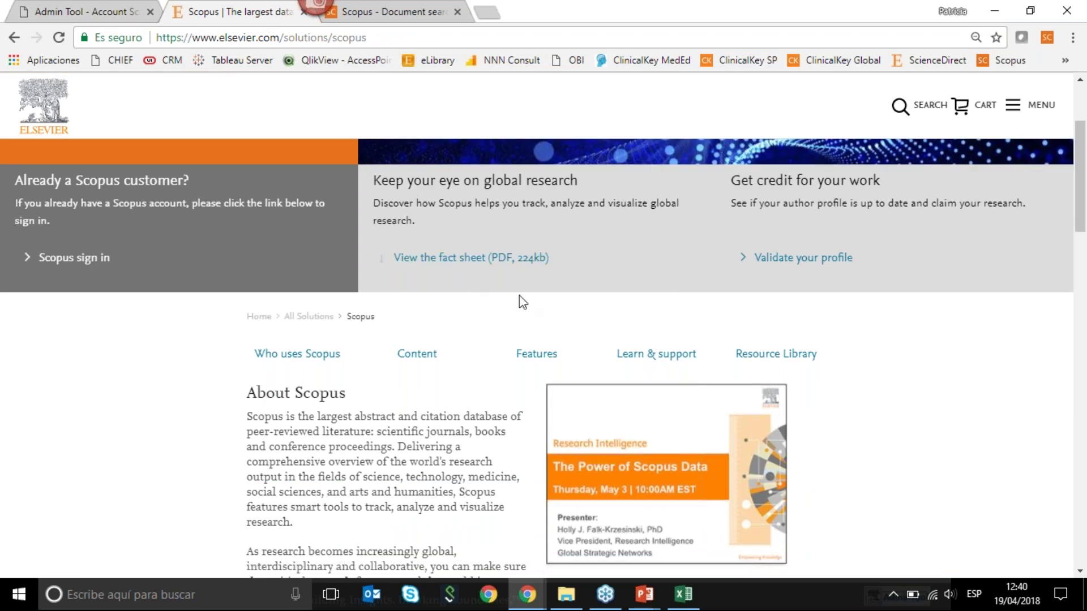
scroll(521, 301, "down", 1)
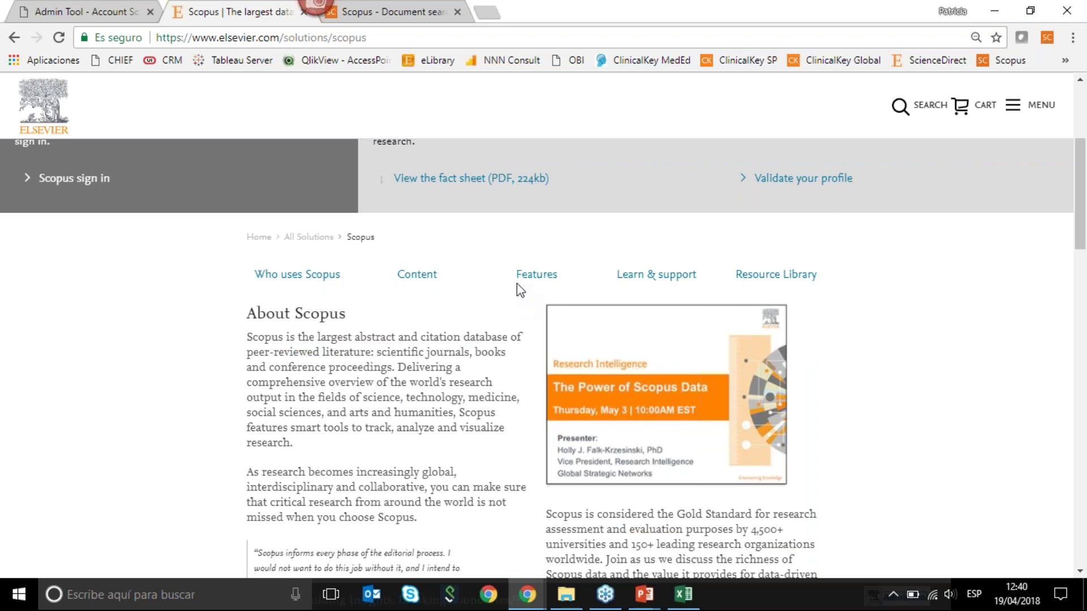
scroll(666, 395, "down", 4)
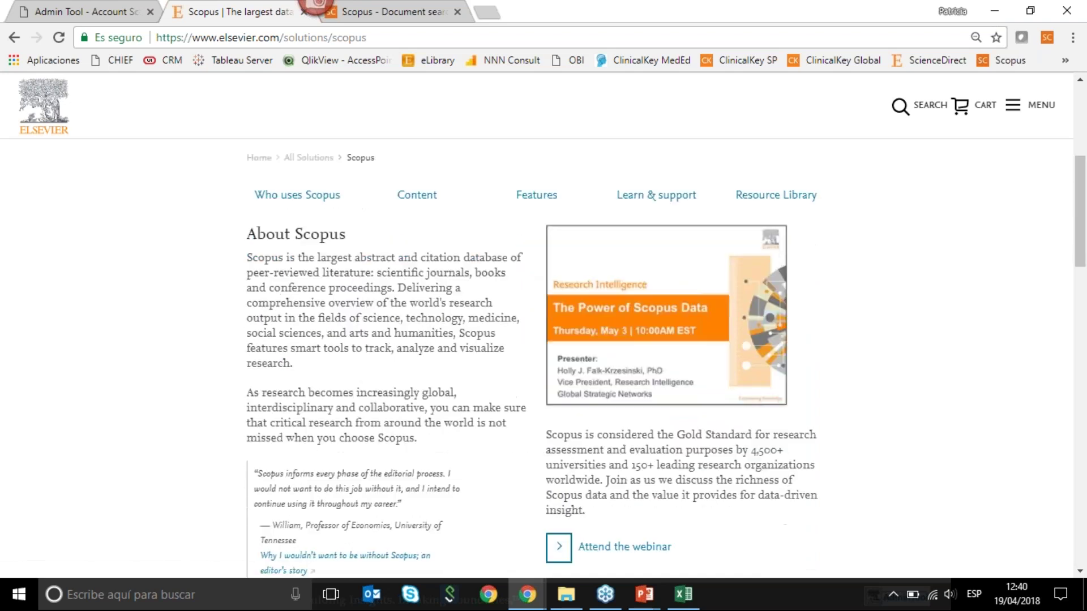
scroll(543, 358, "down", 2)
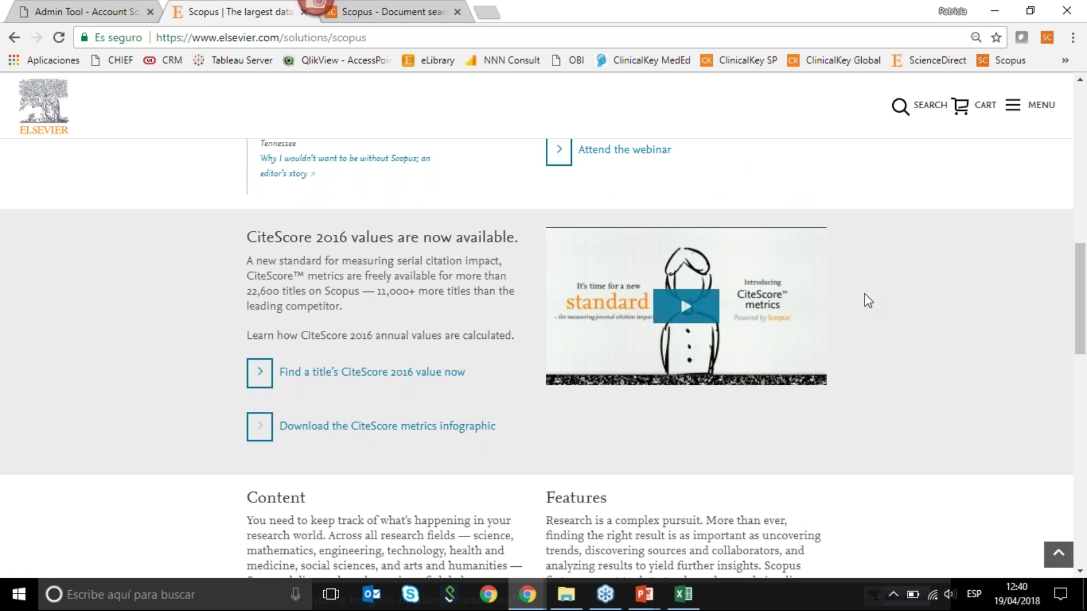
left_click(1083, 272)
left_click_drag(1083, 271, 1083, 280)
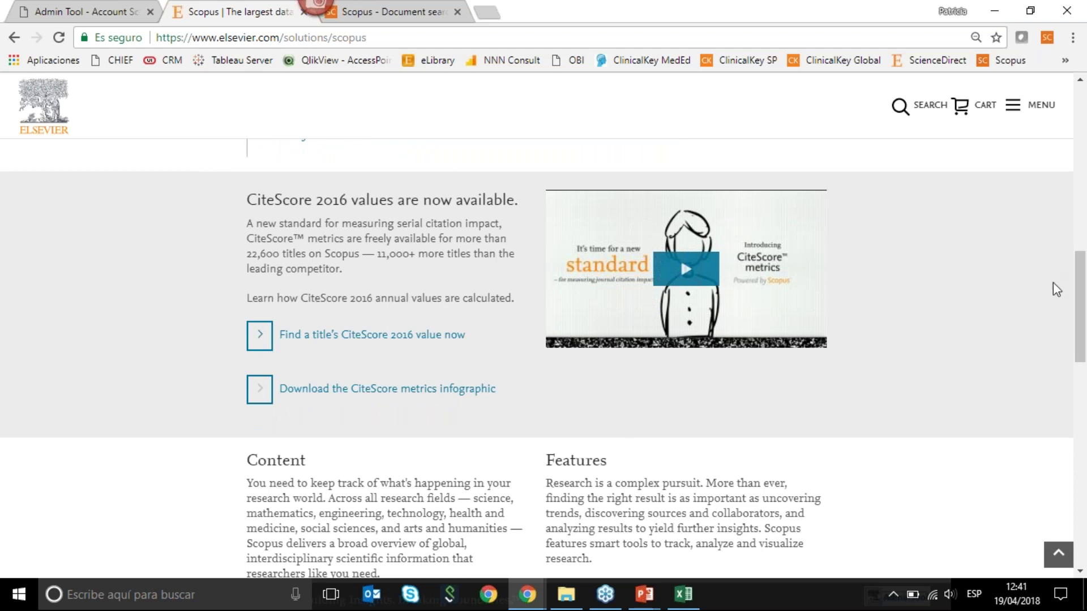
left_click_drag(1079, 273, 1036, 181)
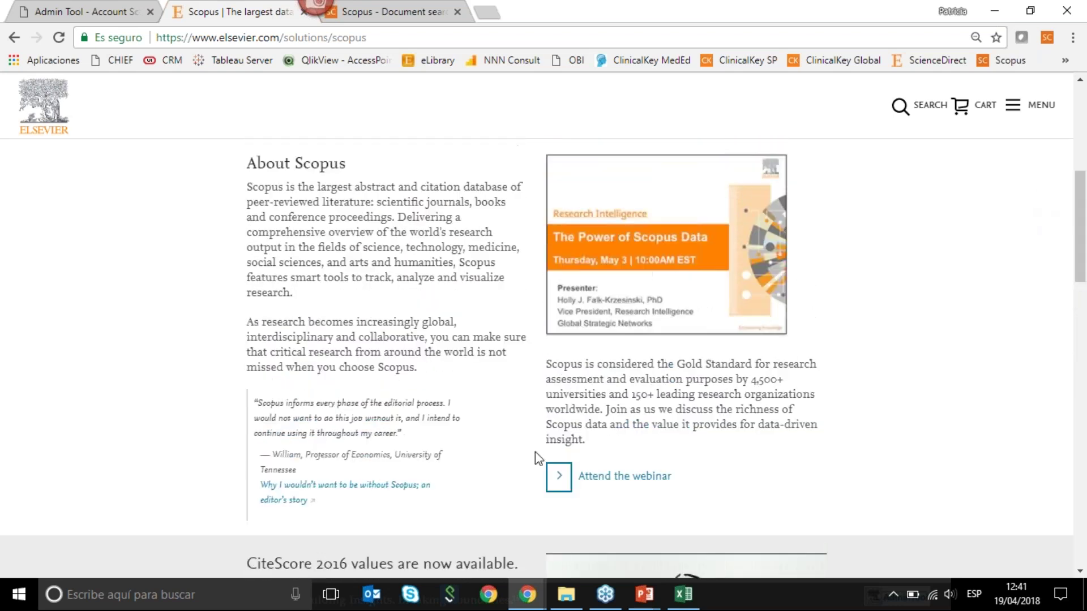
left_click_drag(1078, 233, 1078, 193)
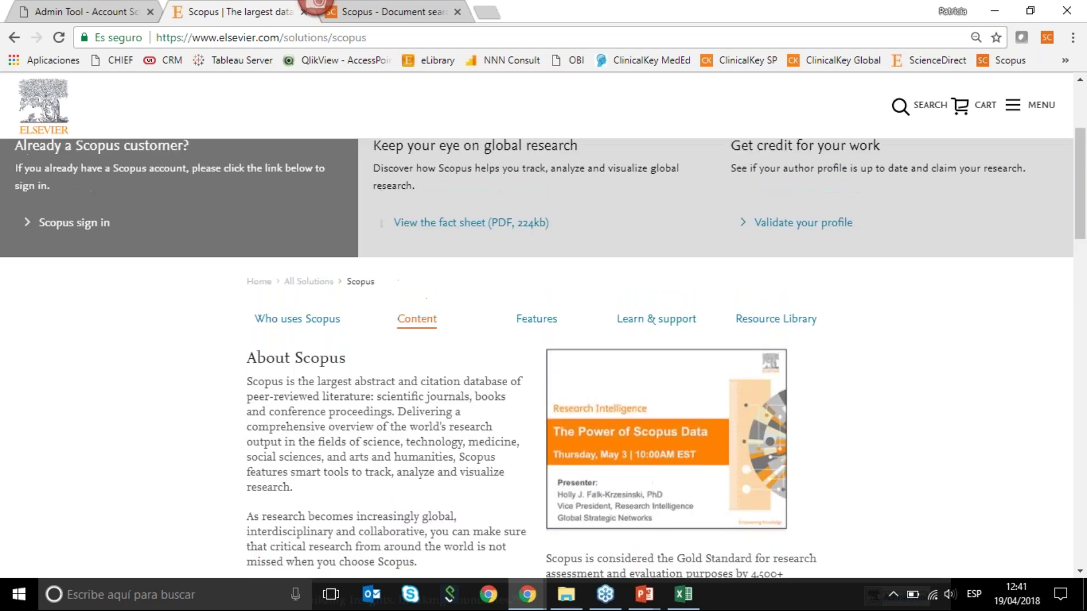
Open the Scopus Content page and review its at-a-glance figures, data quality, historical depth, curation sections and Content Coverage Guide link
left_click(413, 321)
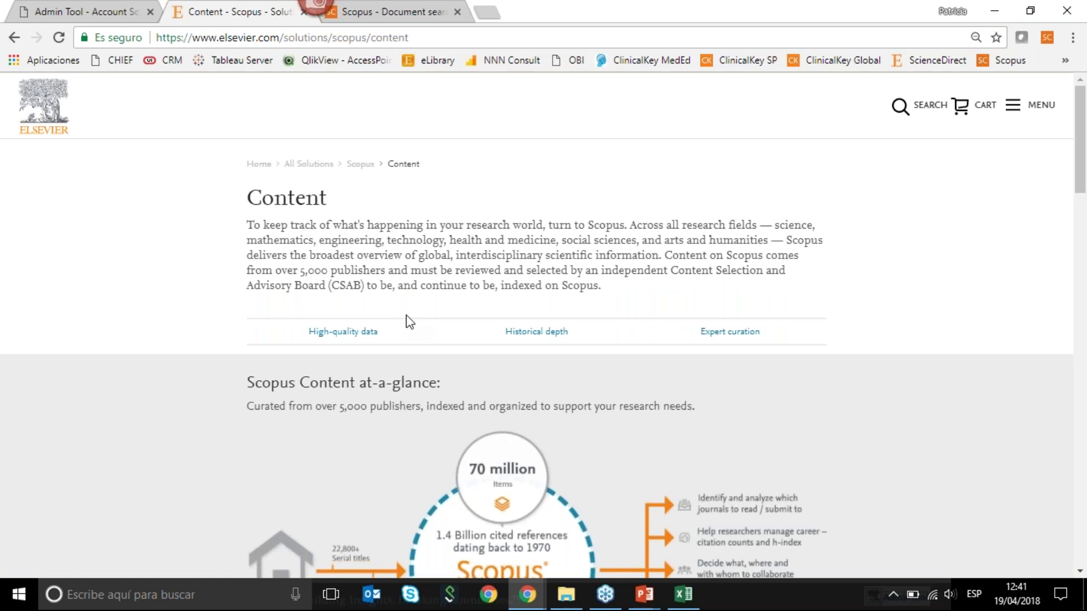
scroll(410, 322, "down", 1)
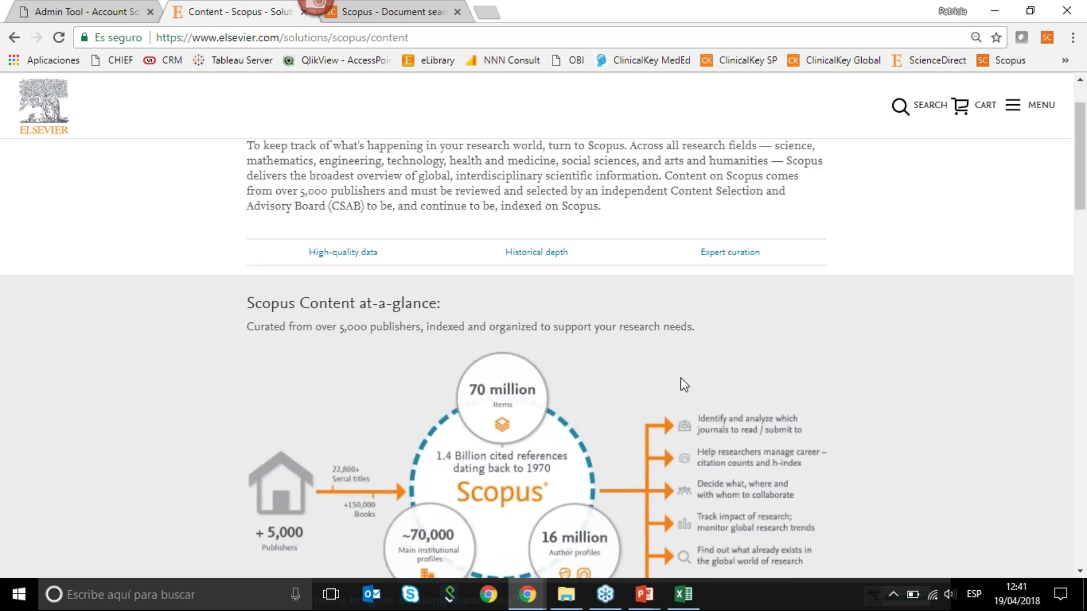
scroll(680, 378, "down", 5)
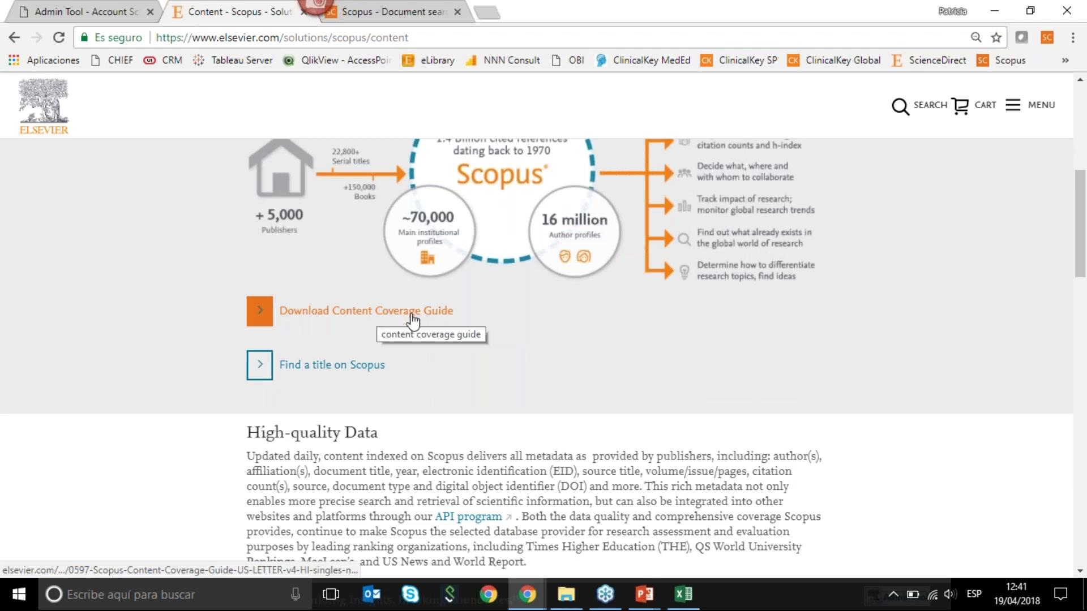
scroll(577, 368, "down", 4)
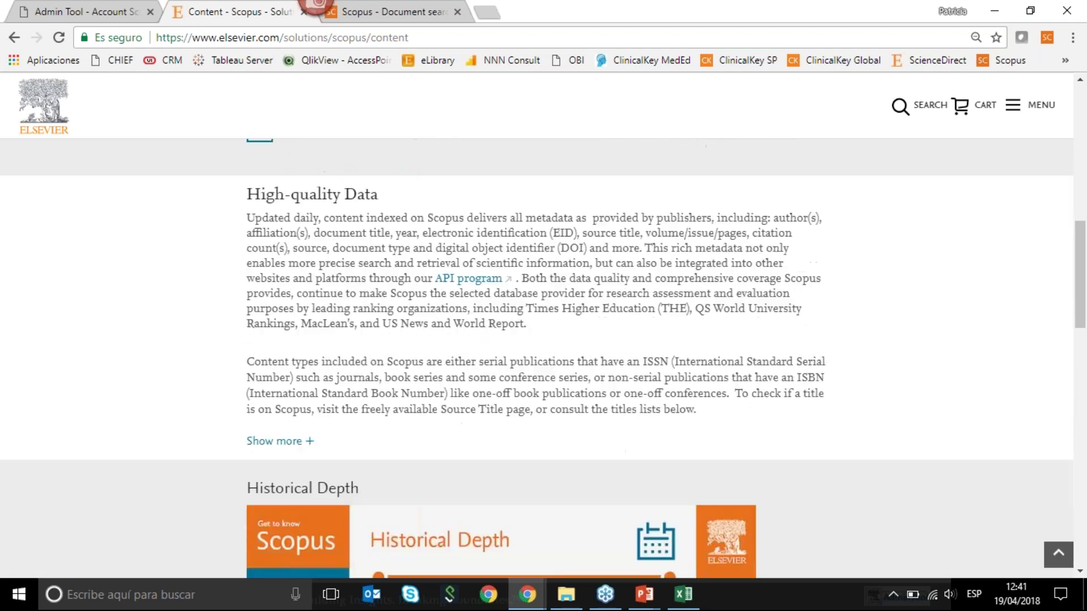
scroll(543, 357, "down", 8)
scroll(543, 356, "down", 3)
scroll(543, 357, "down", 3)
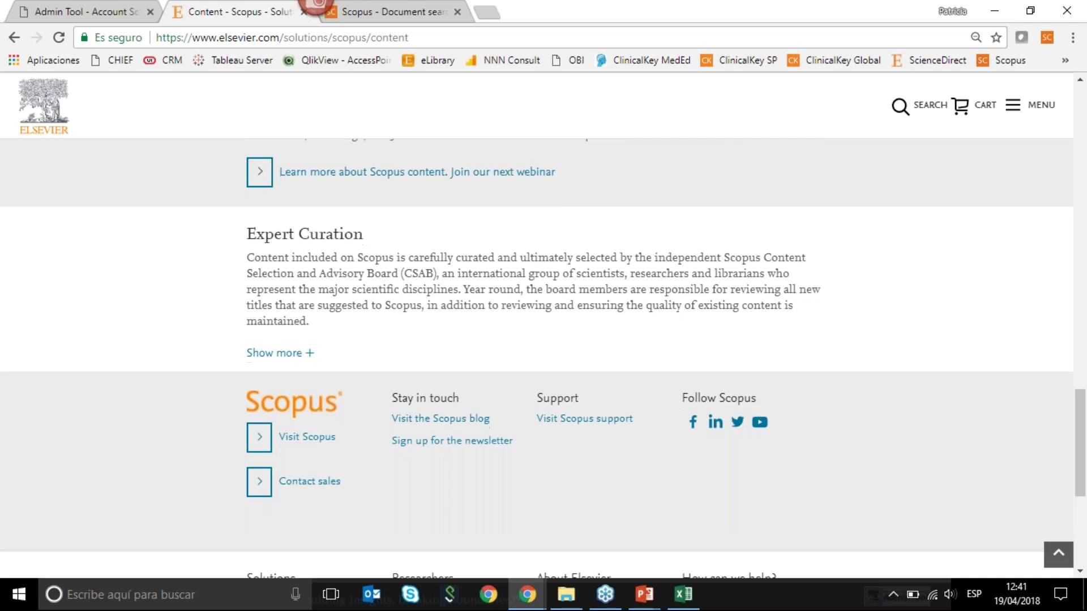
scroll(543, 356, "up", 13)
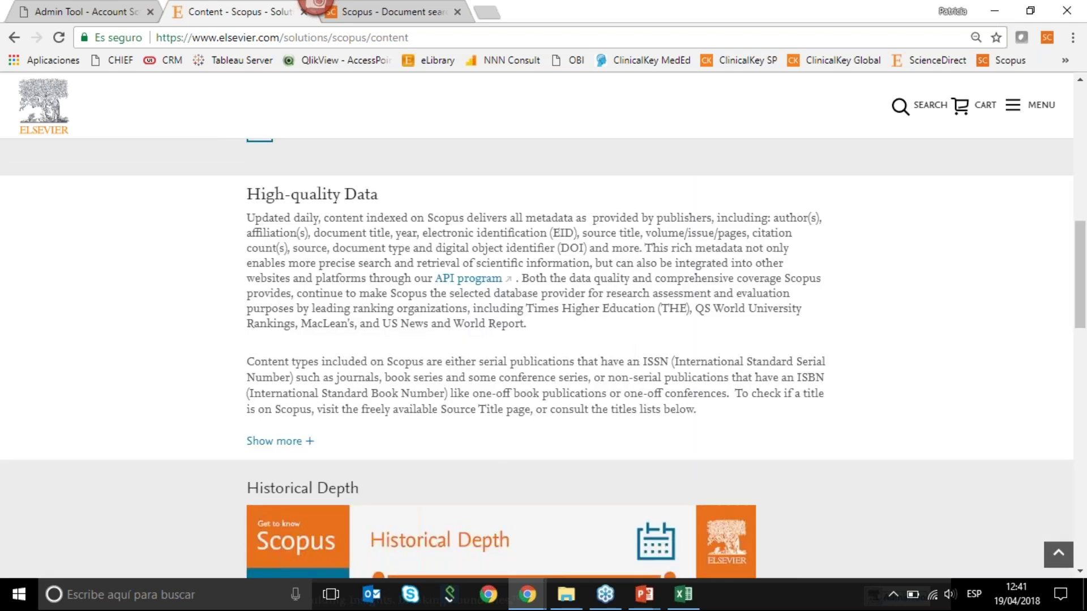
scroll(543, 357, "up", 6)
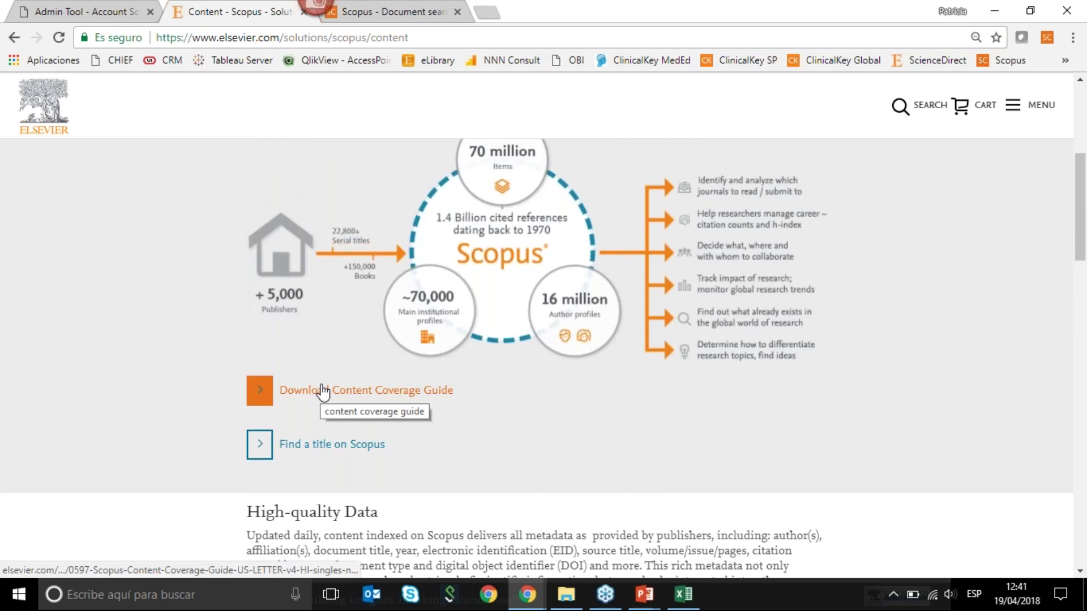
Open the Scopus Sources list from the Content page, and open the Content Coverage Guide PDF to look over its contents
left_click(317, 443)
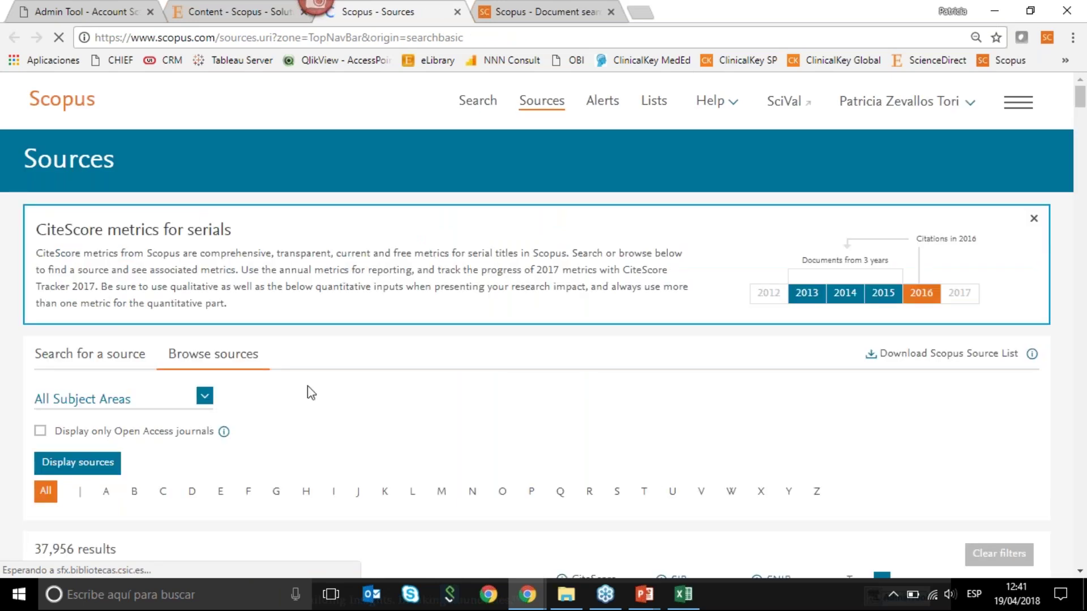
left_click(201, 11)
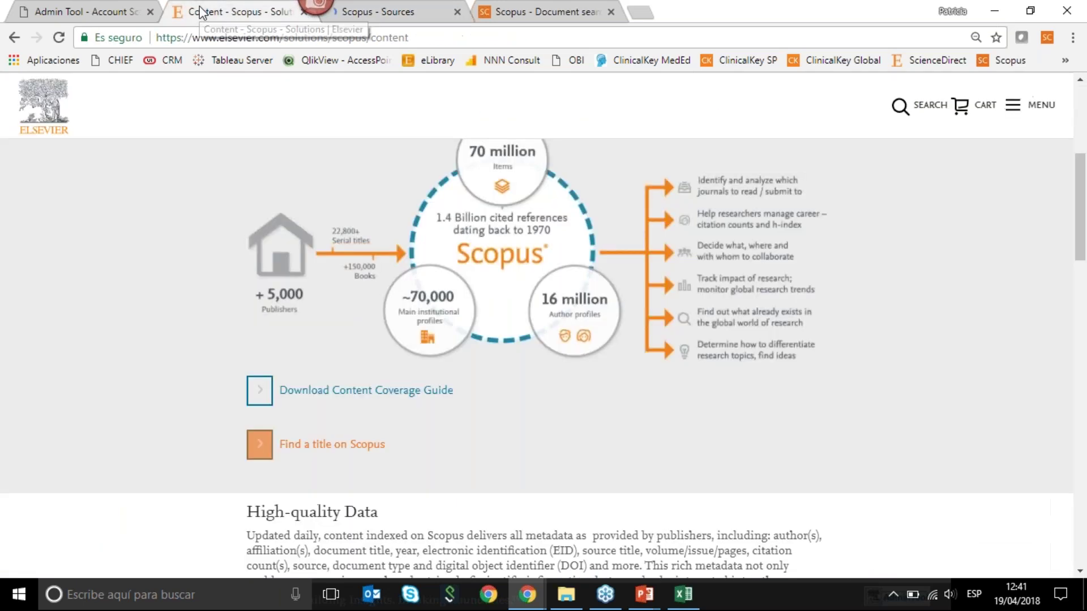
left_click(314, 396)
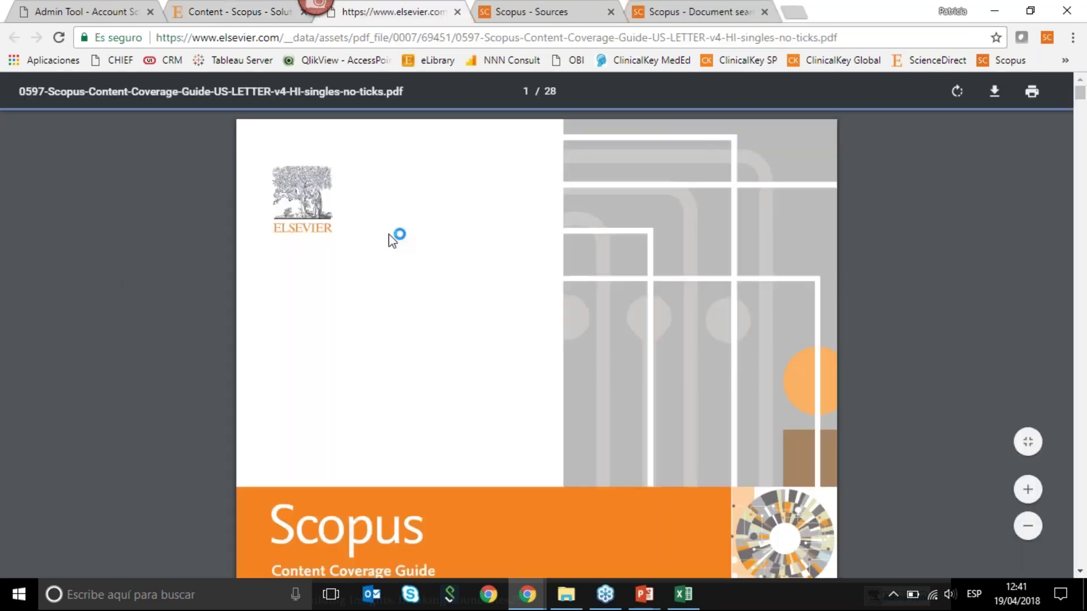
scroll(417, 365, "down", 6)
scroll(417, 362, "down", 7)
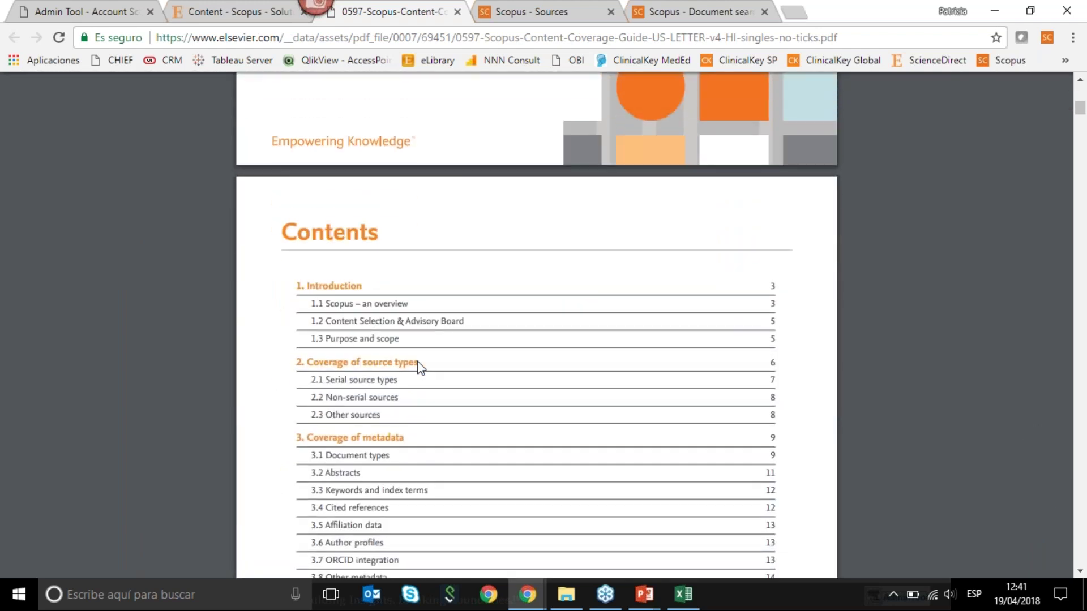
scroll(416, 361, "down", 11)
scroll(416, 362, "up", 8)
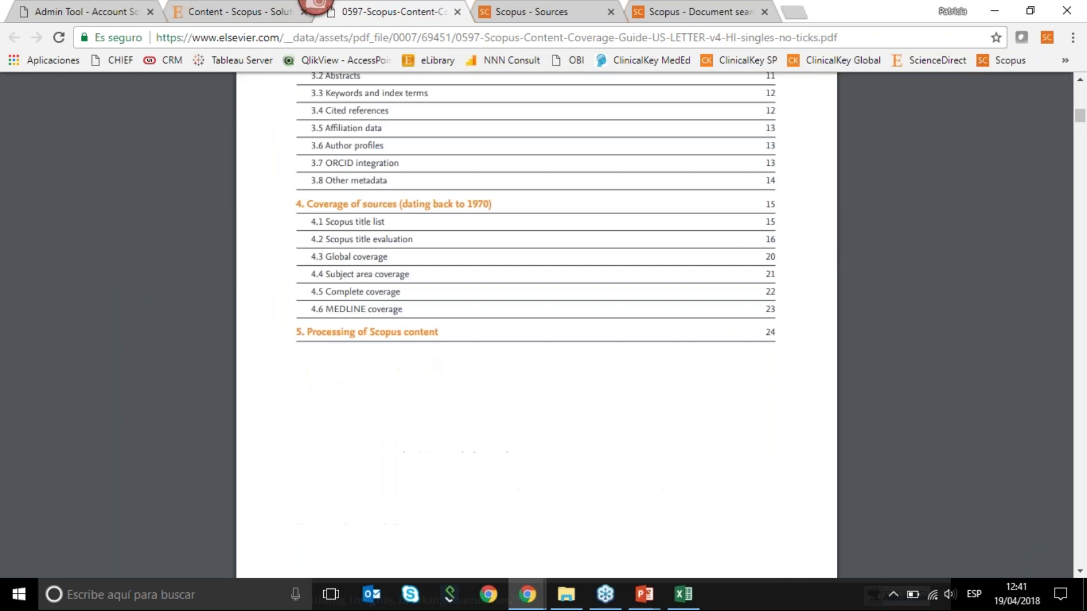
Leave the coverage guide and Scopus Content page, and return to the General section of the account in Admin Tool
left_click(245, 12)
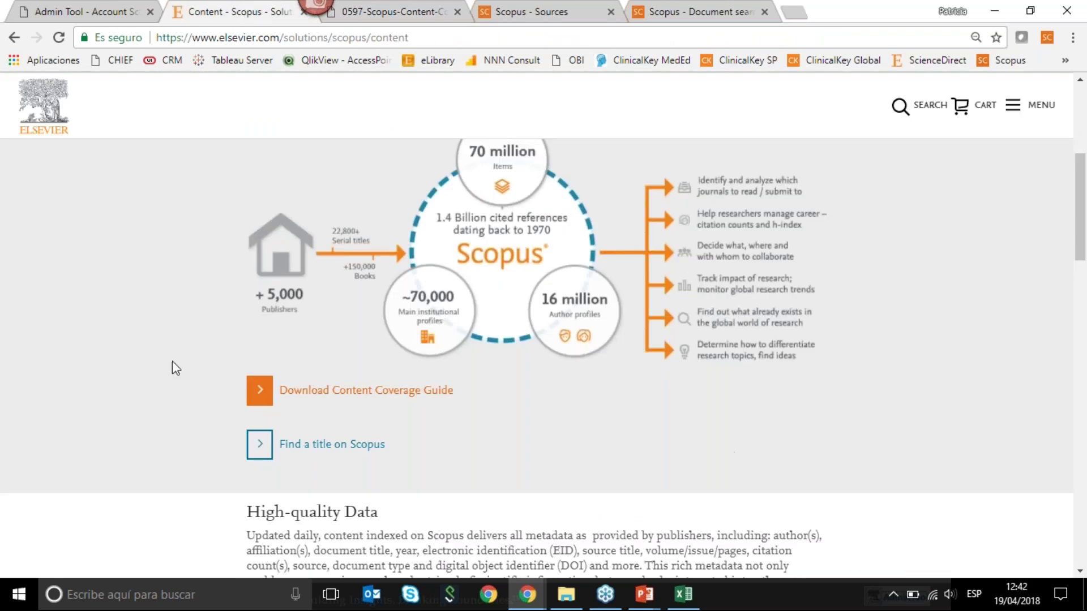
scroll(175, 368, "up", 6)
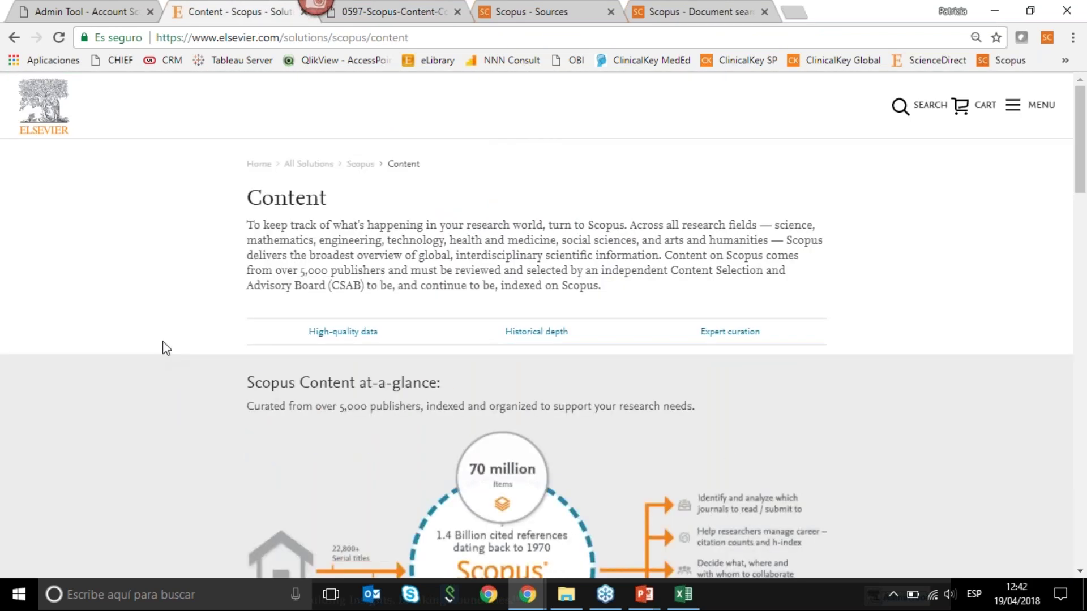
left_click(56, 2)
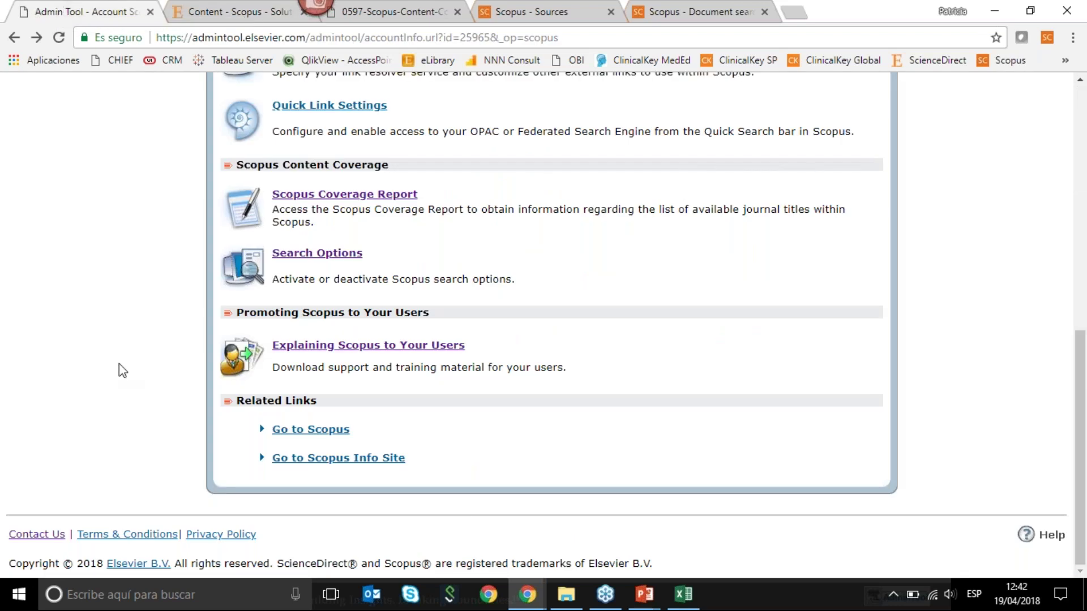
scroll(119, 363, "up", 8)
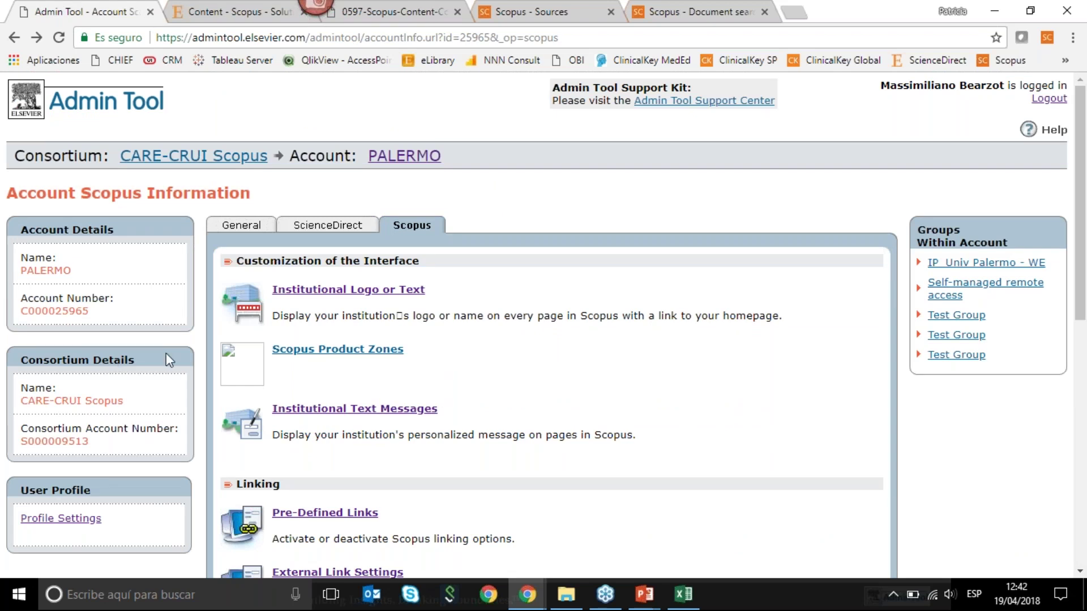
left_click(255, 229)
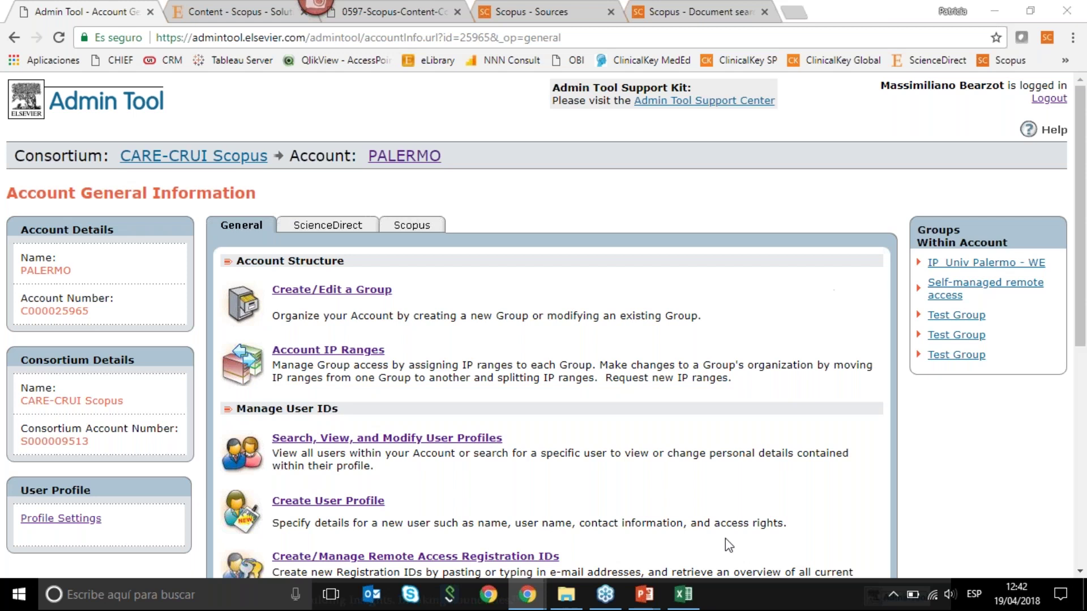
Switch to the PowerPoint presentation, leave the running slide show and select slide 37, Guías de ayuda
left_click(645, 599)
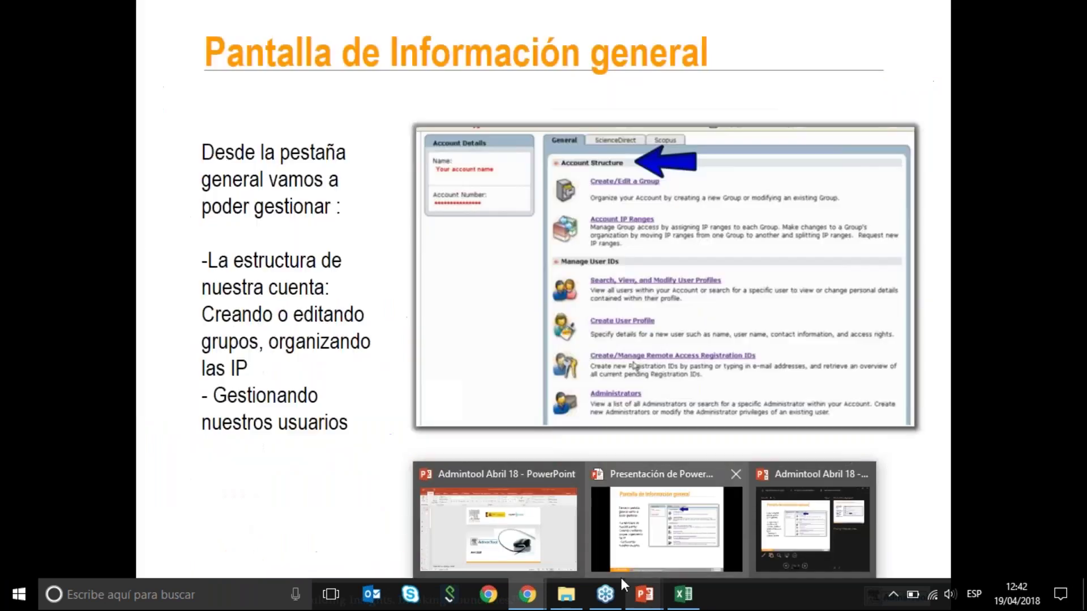
left_click(621, 575)
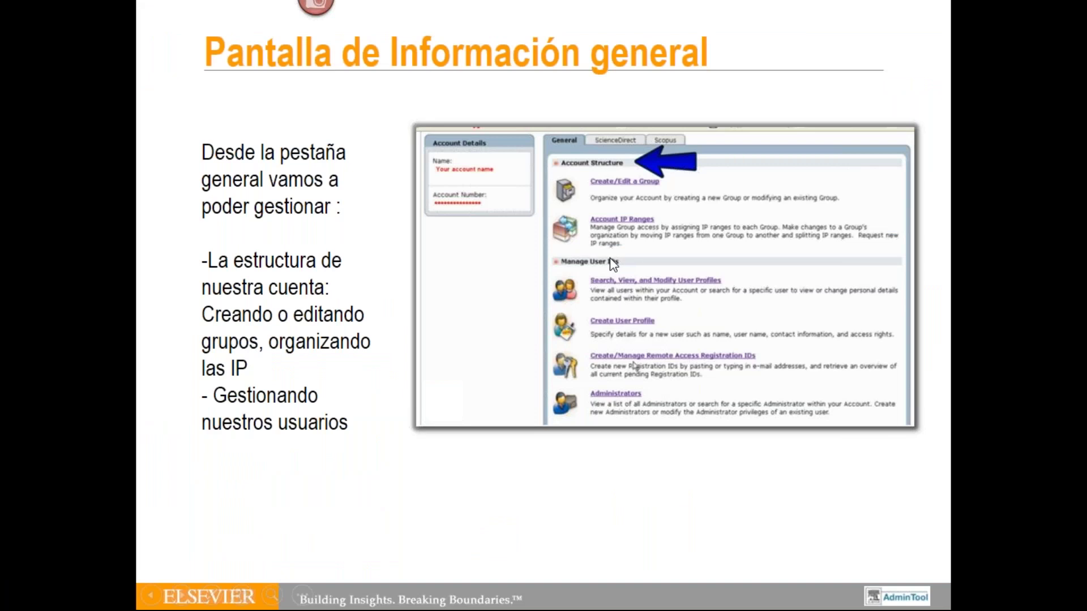
key("Escape")
left_click_drag(70, 180, 65, 482)
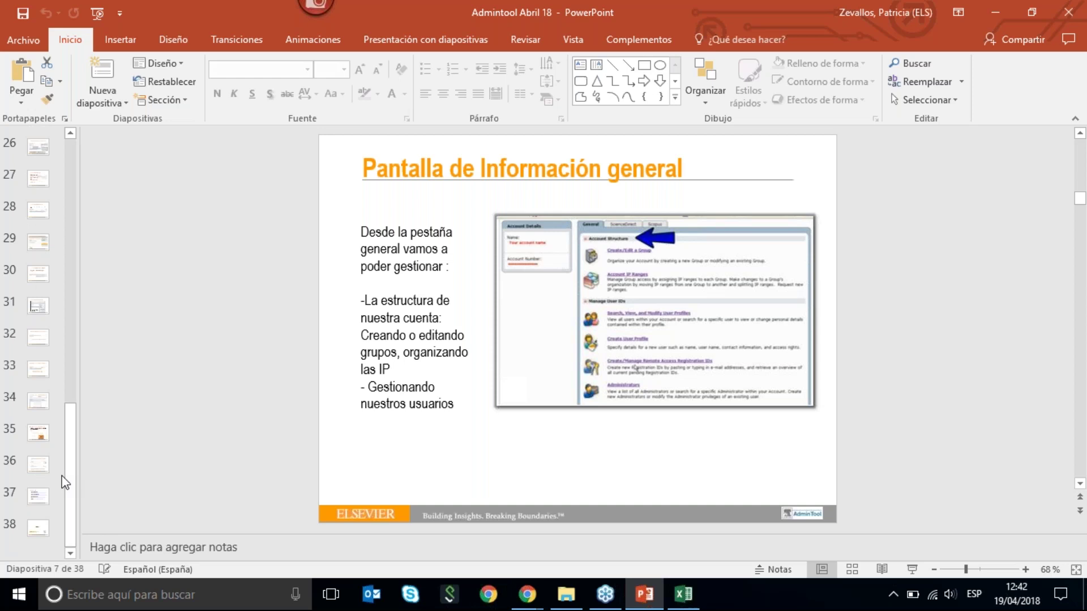
left_click(41, 466)
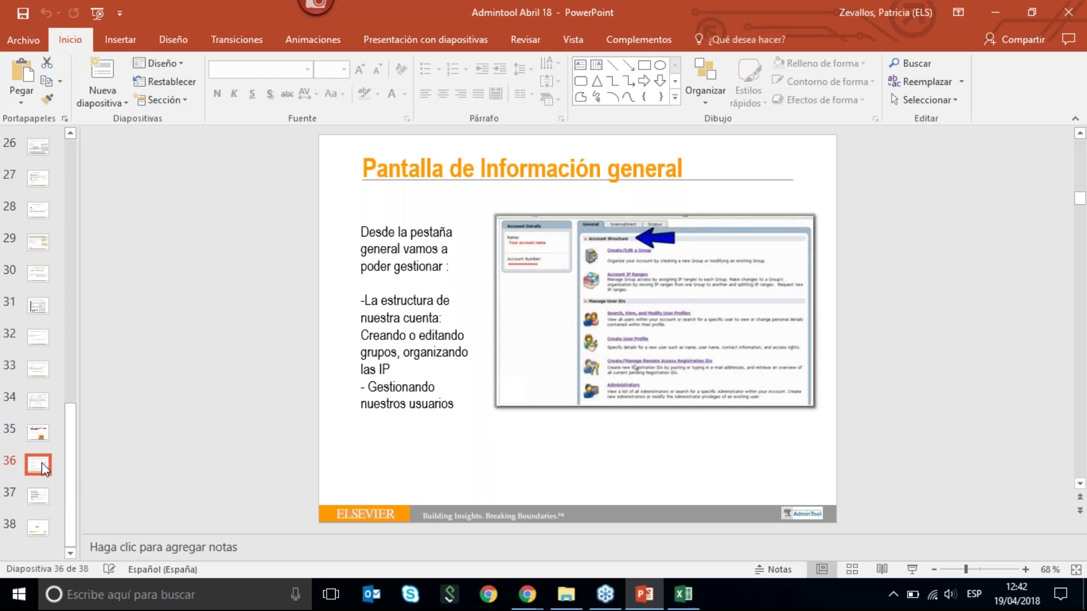
left_click(39, 496)
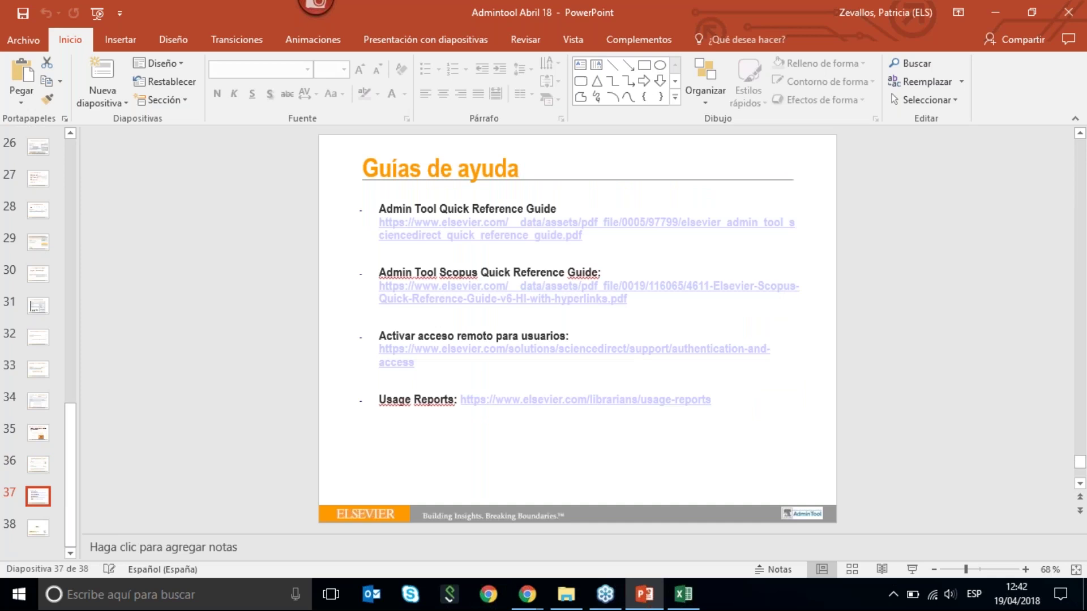
Present from slide 37 with presenter view and slide show swapped, advance to the closing ¡Gracias! slide and end the show
left_click(912, 569)
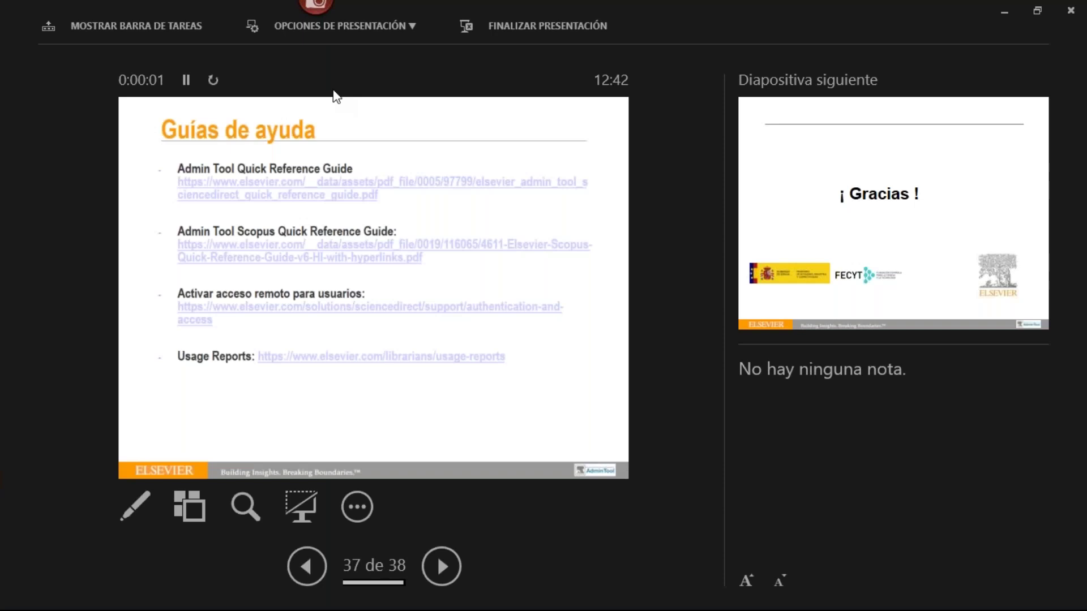
left_click(297, 26)
left_click(297, 55)
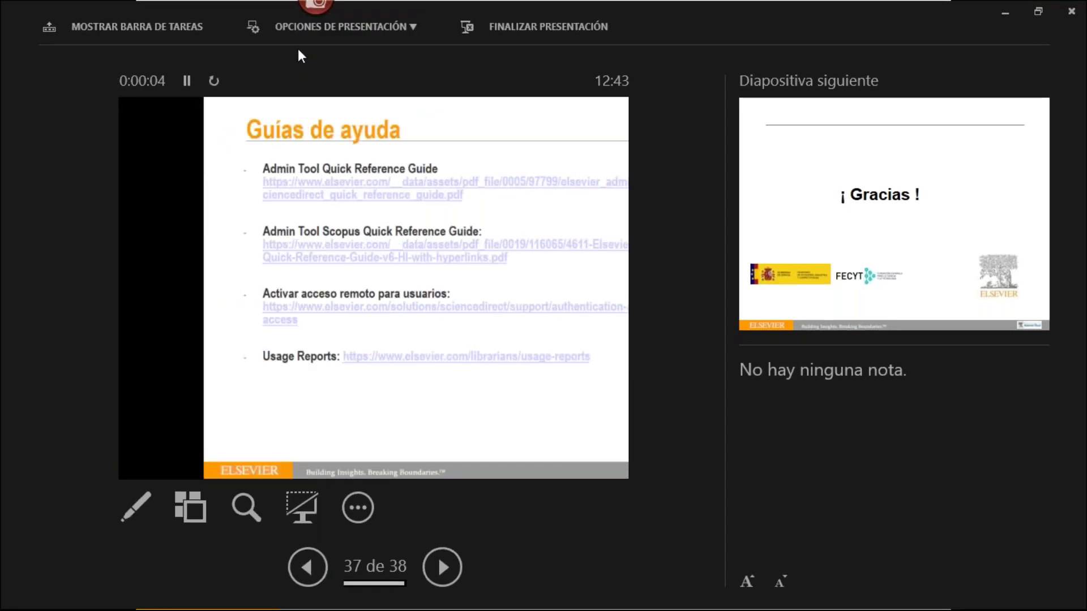
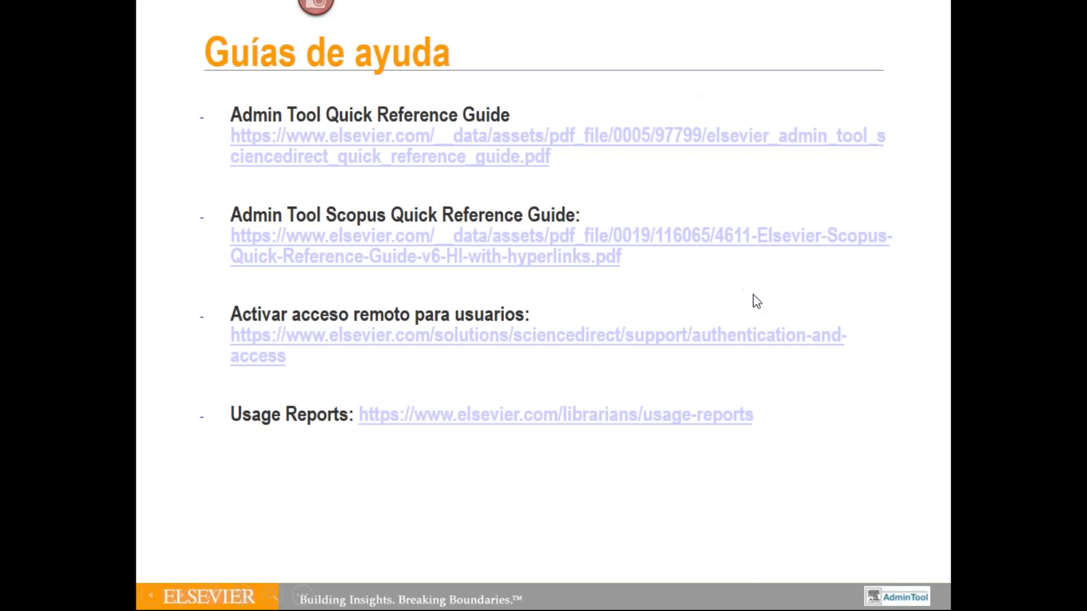
left_click(836, 423)
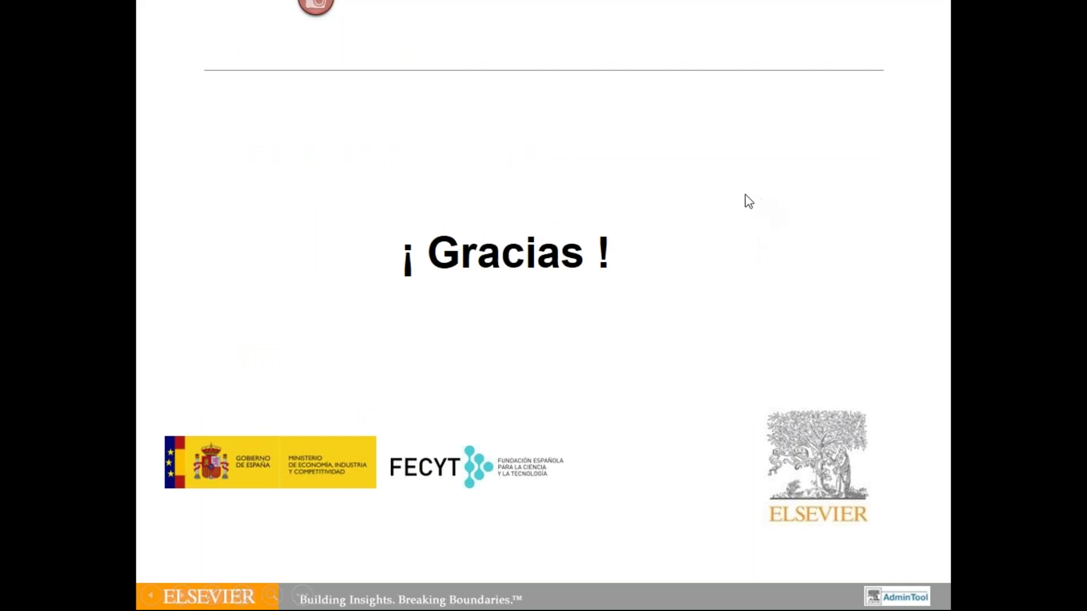
key("Escape")
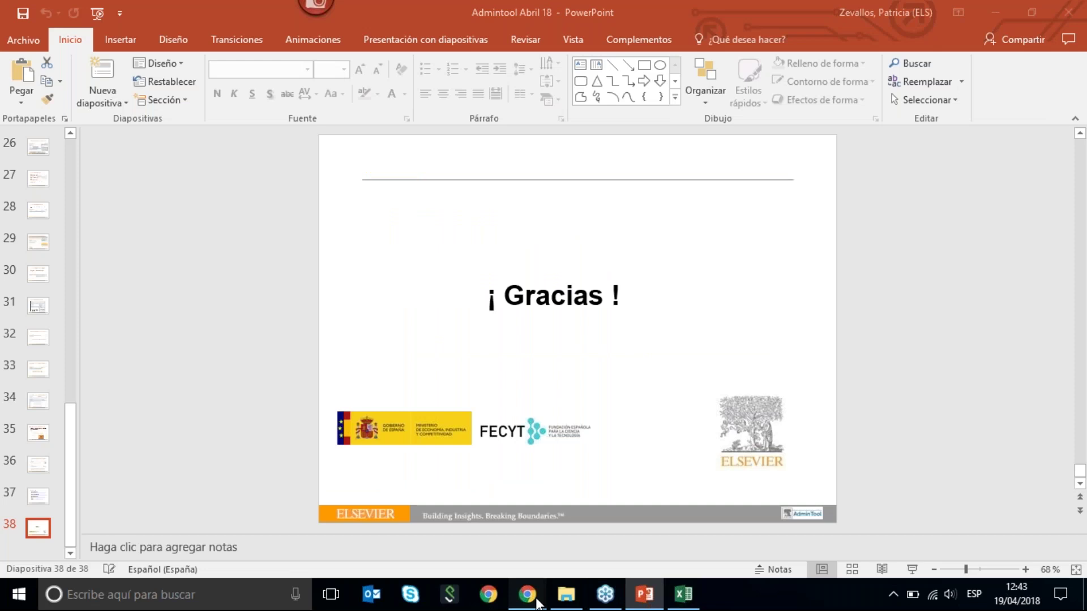
Switch back to Admin Tool in Chrome, open the Scopus Coverage Report page and follow its download link
mouse_move(538, 603)
left_click(617, 523)
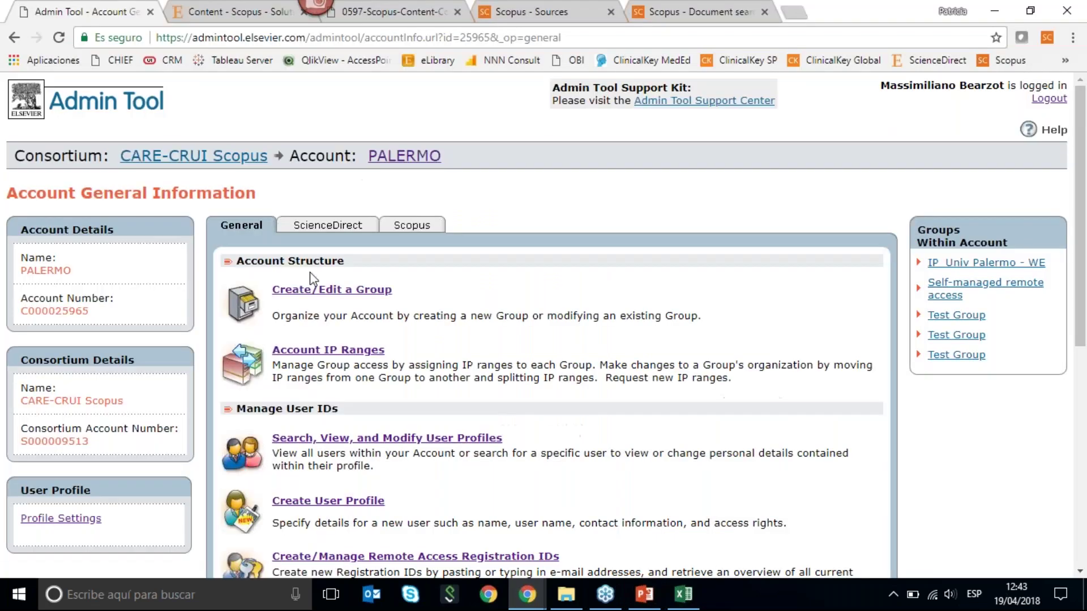
left_click(404, 232)
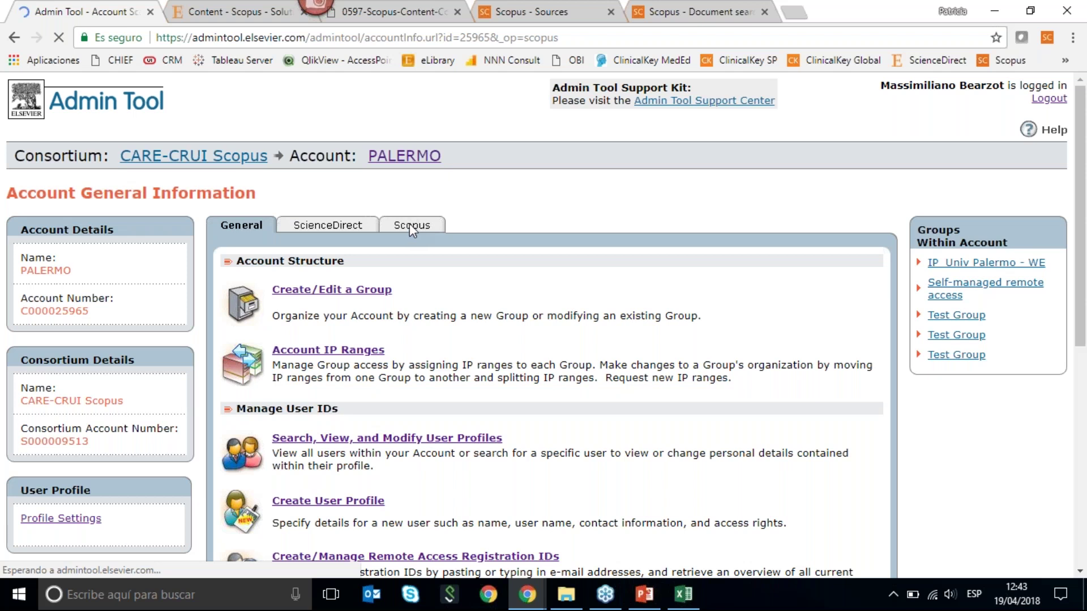
scroll(413, 310, "down", 10)
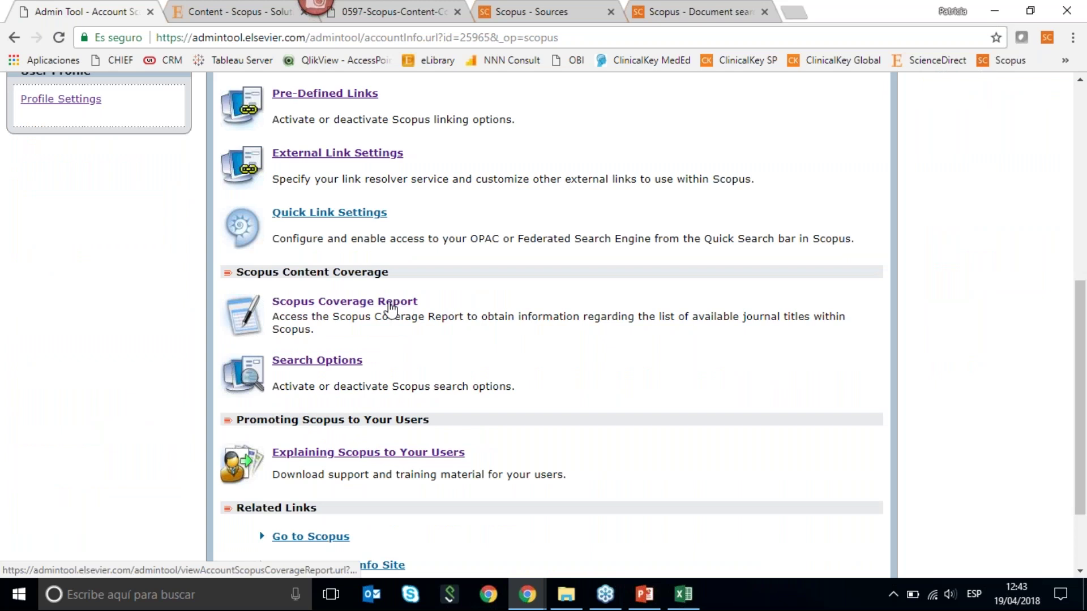
left_click(389, 304)
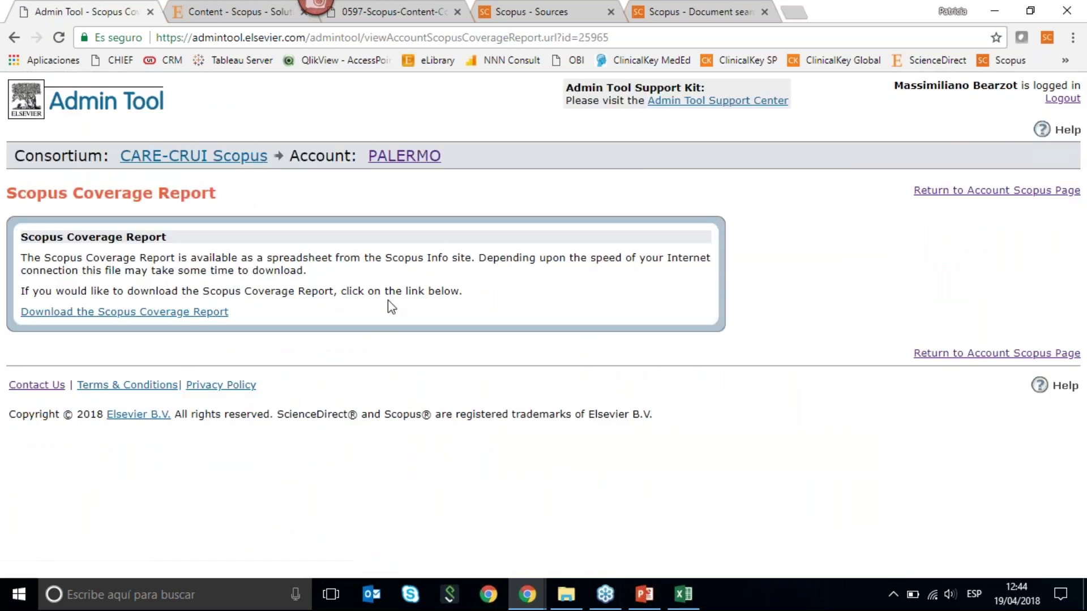
left_click(186, 313)
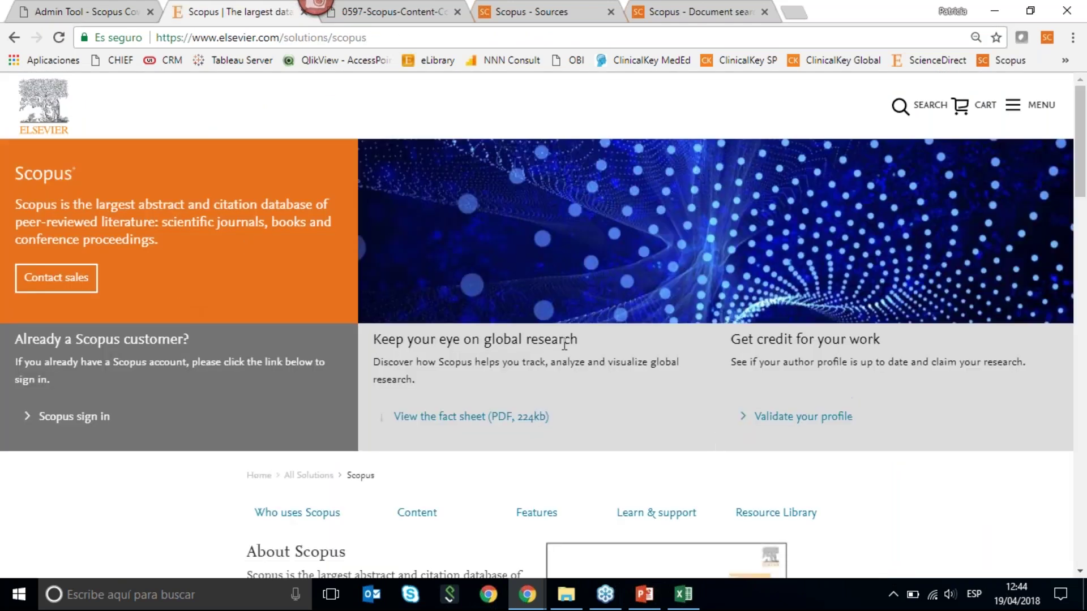
Examine the Scopus information page for the coverage report, including its About Scopus, CiteScore, Content, Featured Video and Latest News sections
scroll(564, 344, "down", 7)
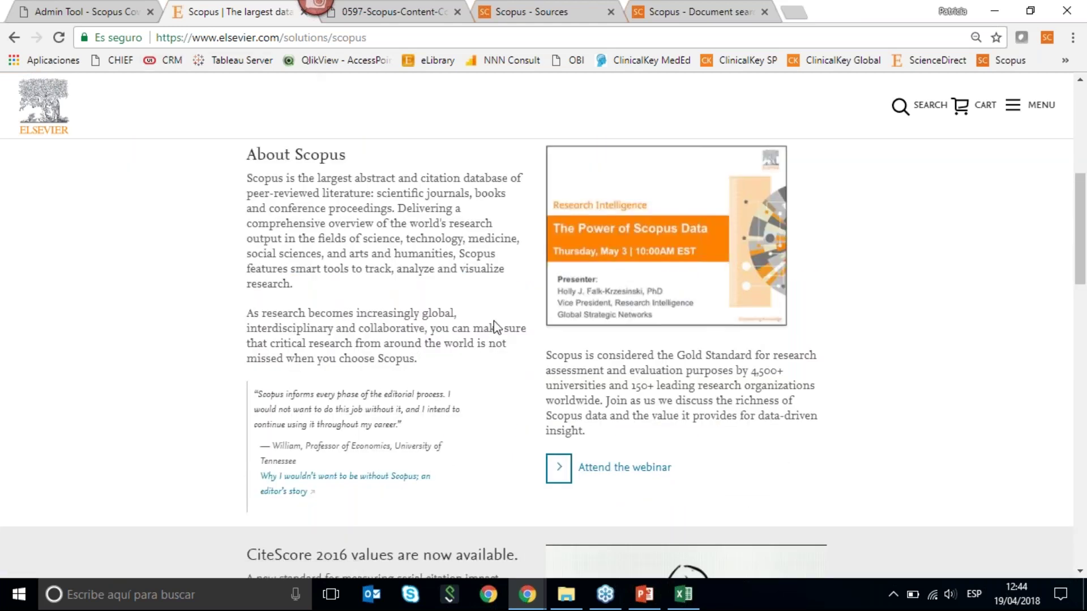
scroll(493, 321, "down", 6)
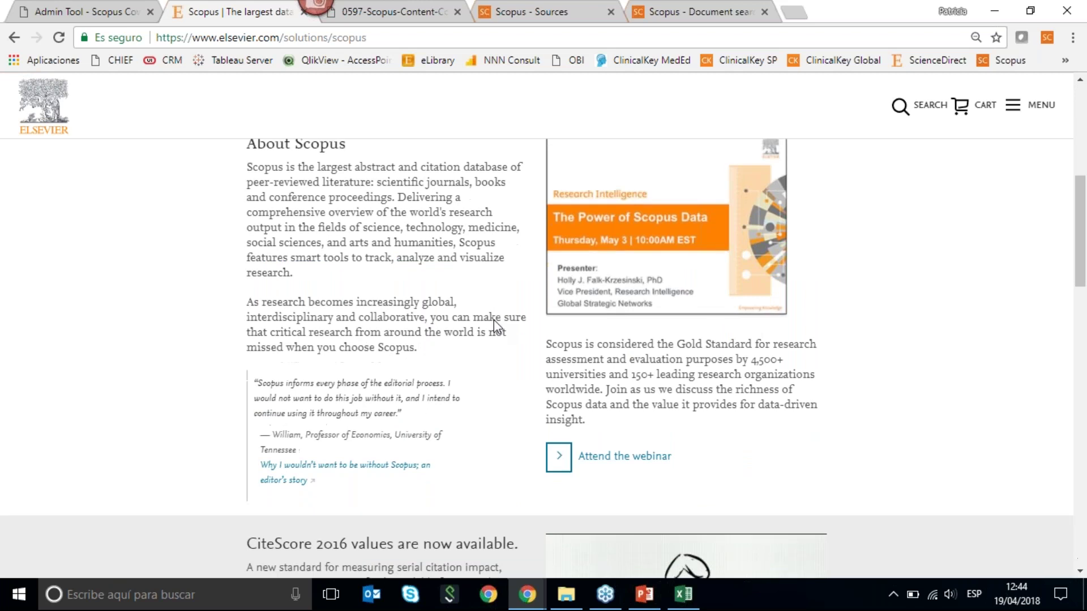
scroll(315, 481, "down", 3)
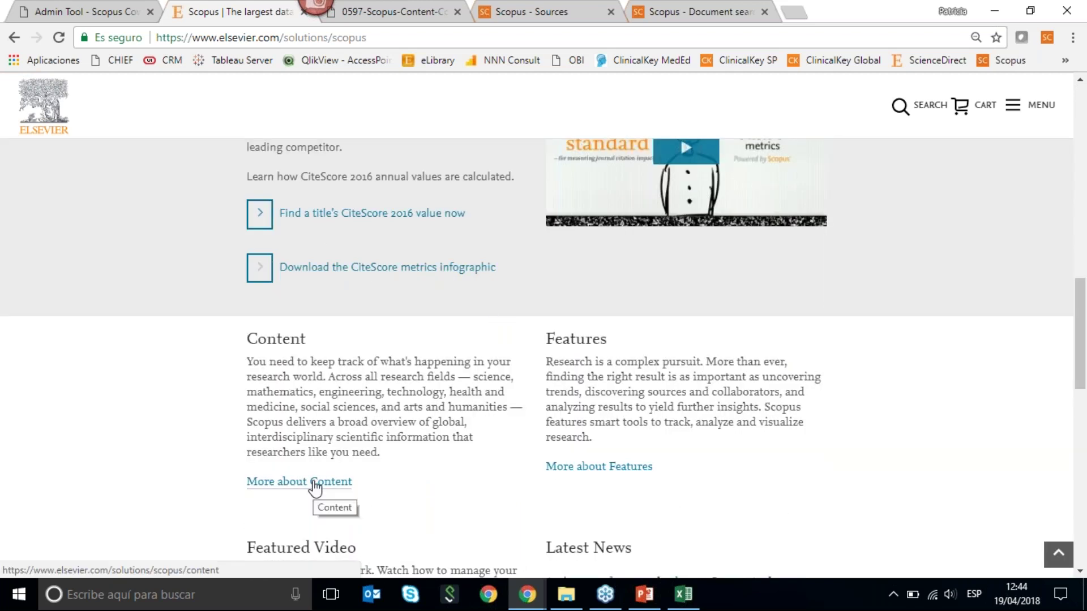
scroll(315, 485, "down", 3)
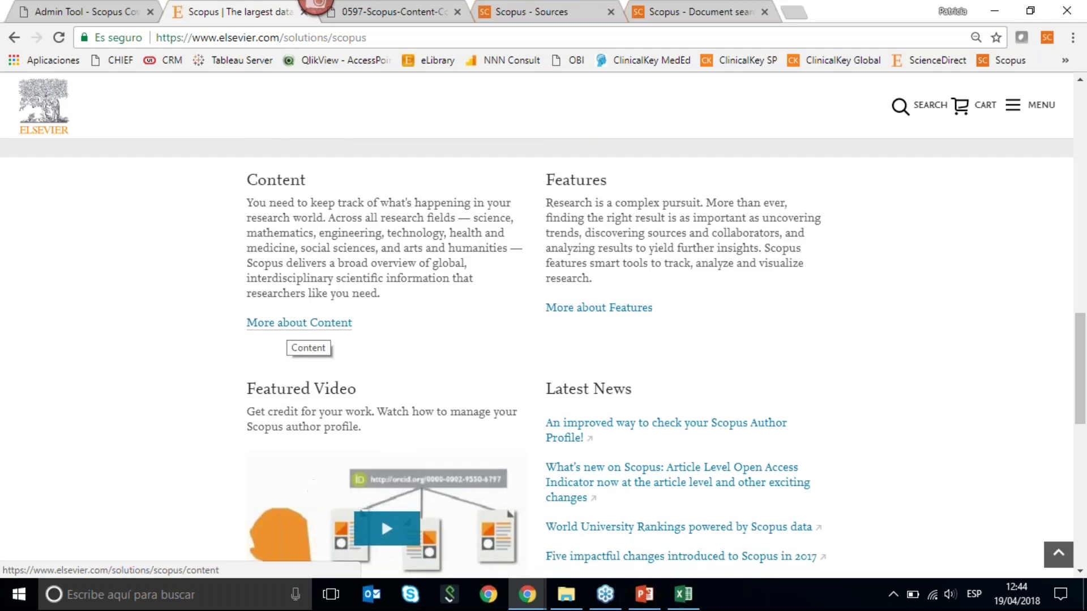
scroll(260, 366, "down", 4)
scroll(276, 374, "up", 6)
scroll(276, 374, "up", 7)
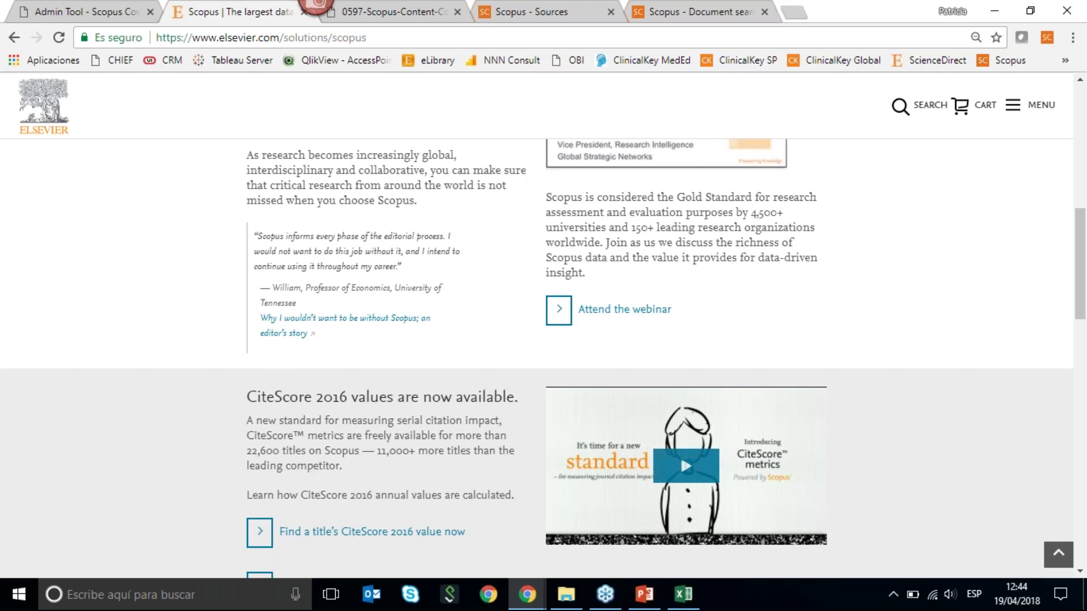
scroll(543, 356, "up", 3)
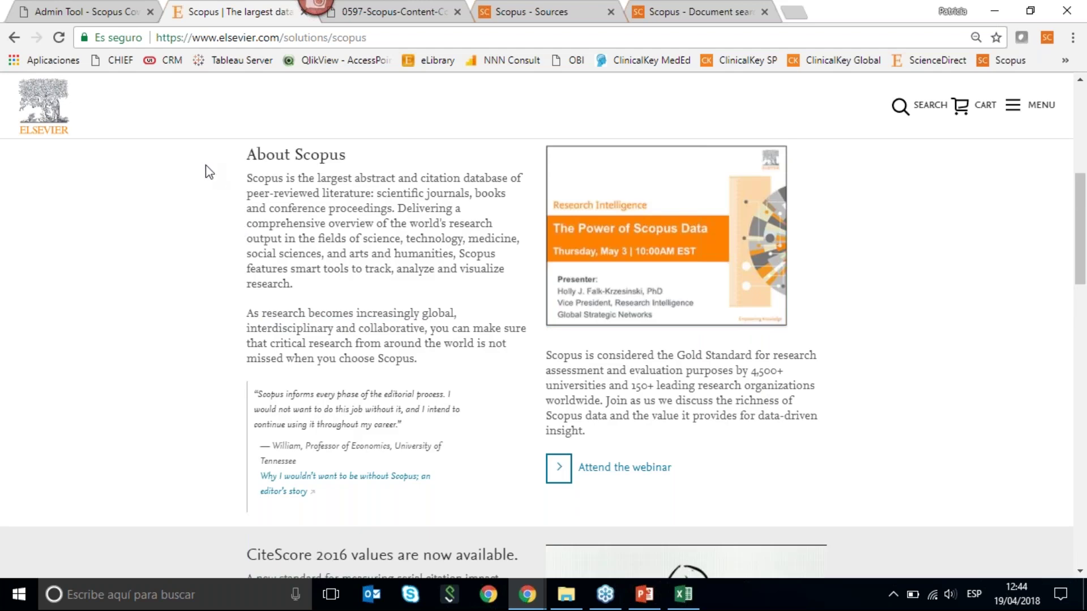
Leave the Scopus information page and coverage report, and open External Link Settings from Admin Tool's Scopus section
left_click(97, 11)
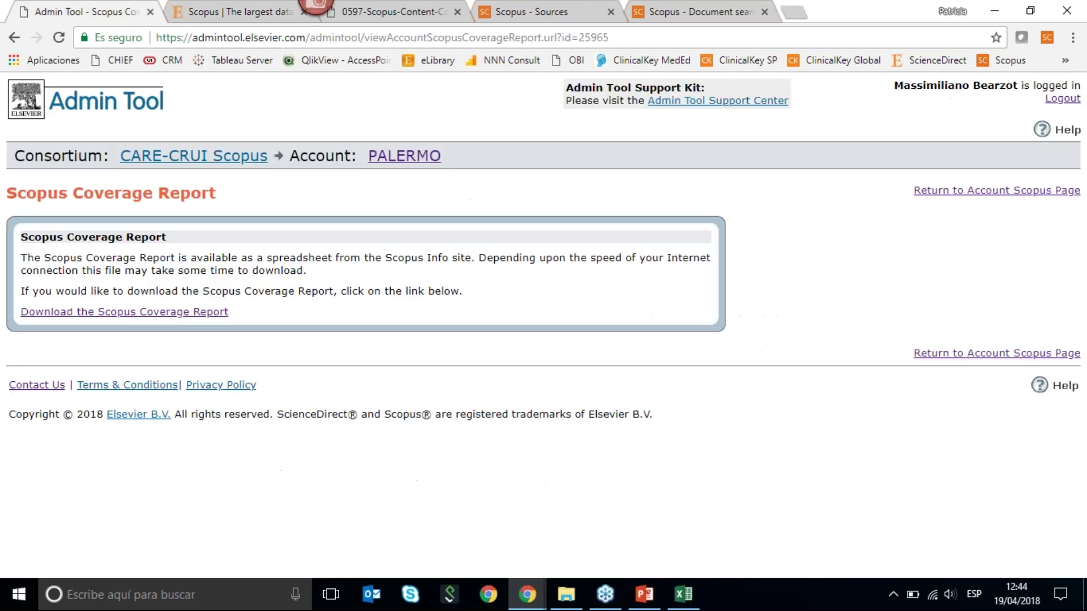
left_click(15, 38)
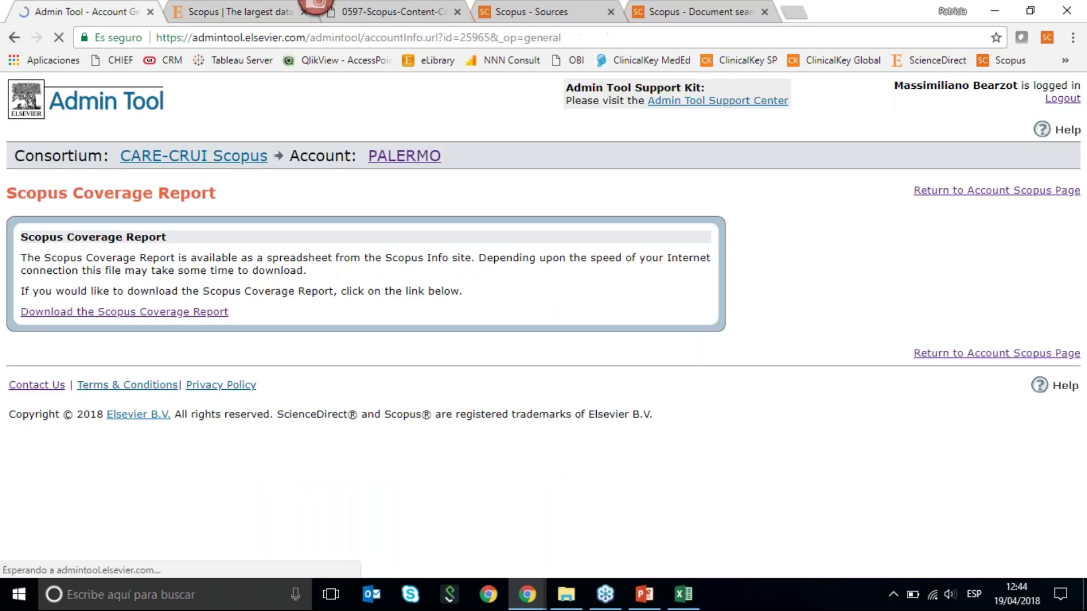
left_click(408, 227)
scroll(442, 406, "down", 5)
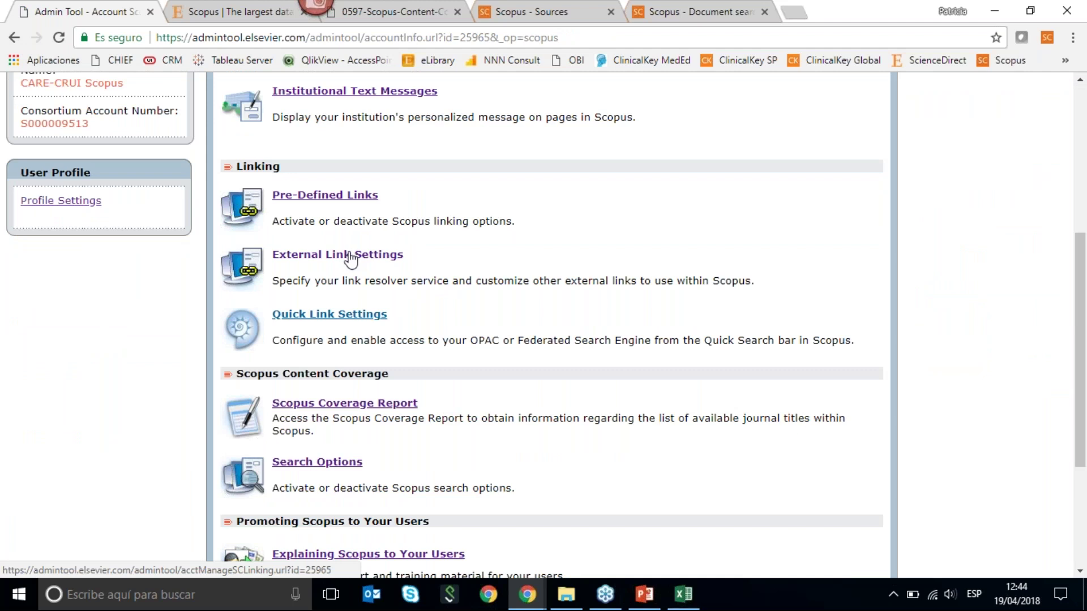
left_click(351, 256)
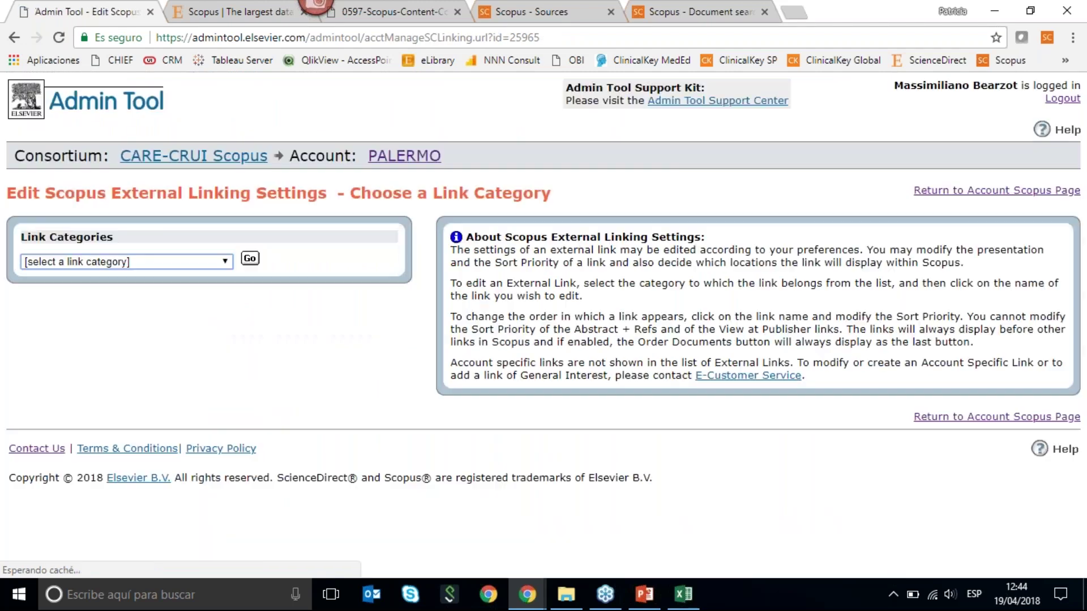
Choose Full Text as the link category in the Scopus external linking settings
left_click(224, 261)
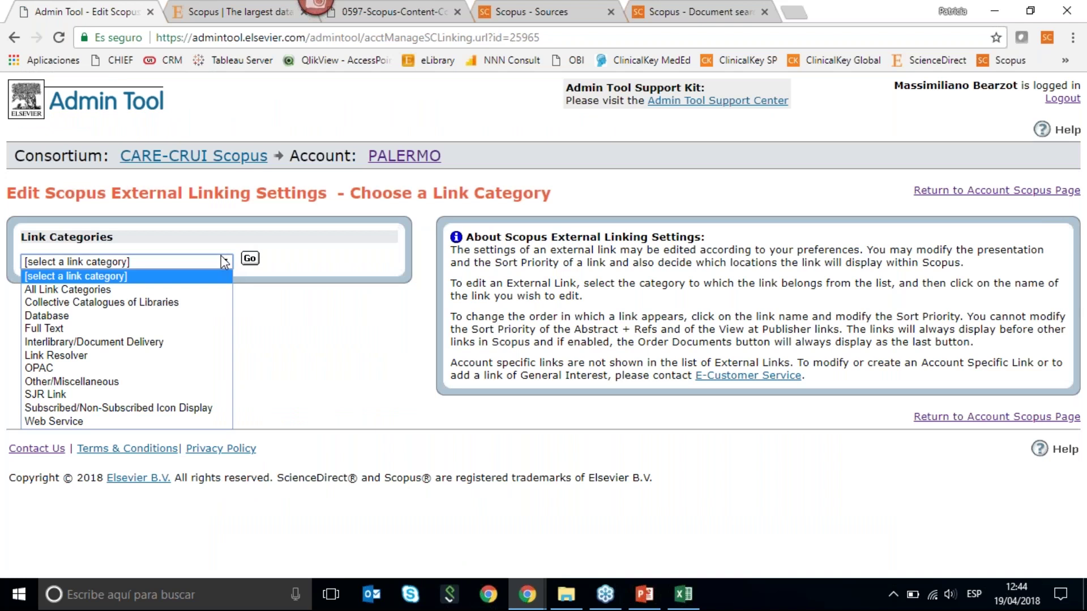
left_click(37, 329)
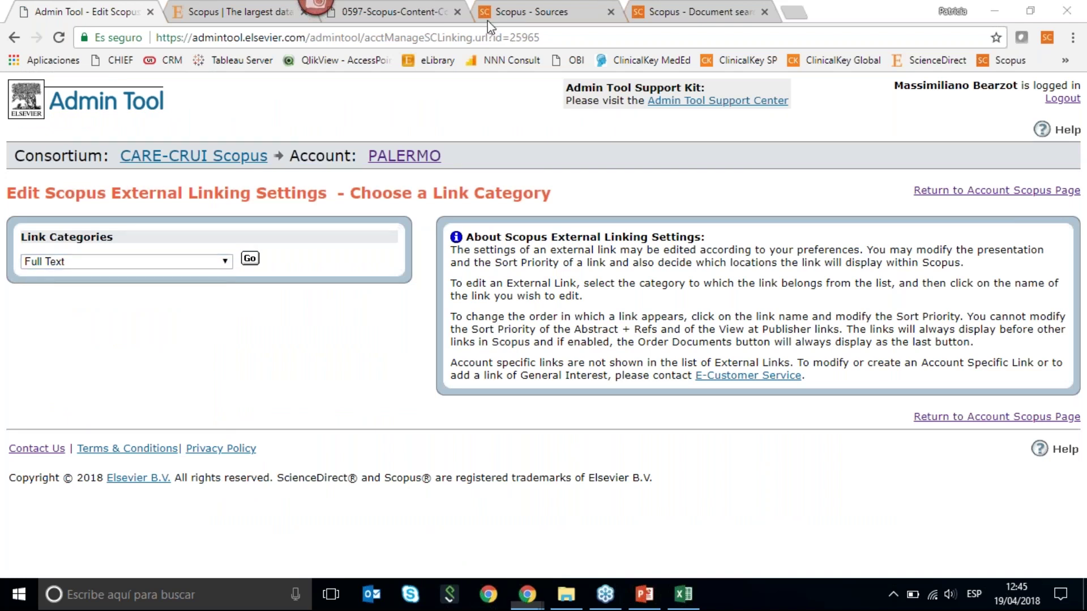
Switch to Scopus, leave the Sources page for the document search, and open the account's saved searches
left_click(519, 12)
left_click(478, 102)
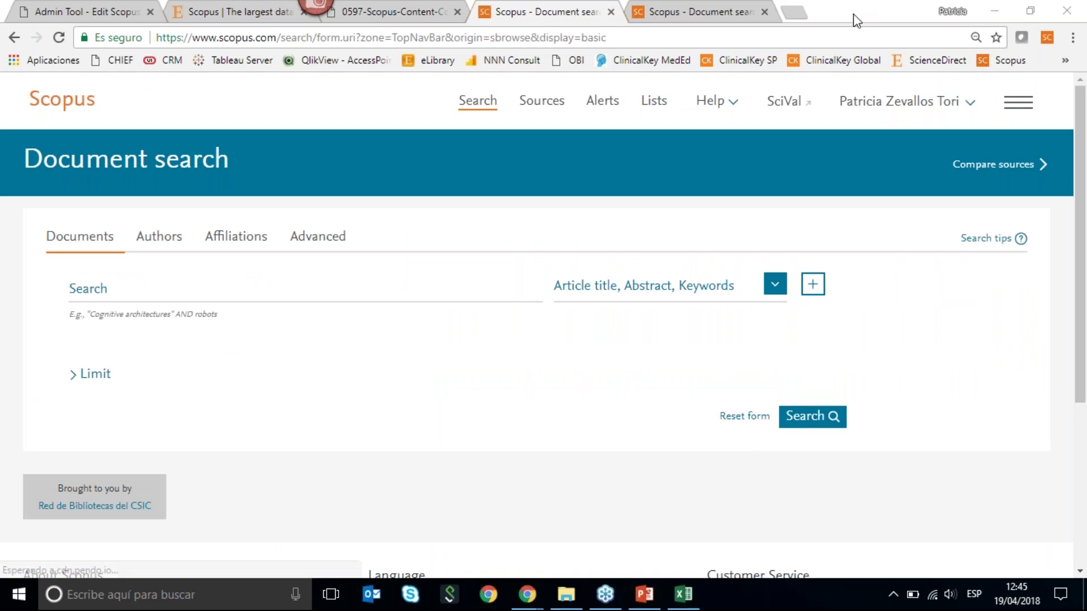
left_click(1022, 110)
left_click(952, 180)
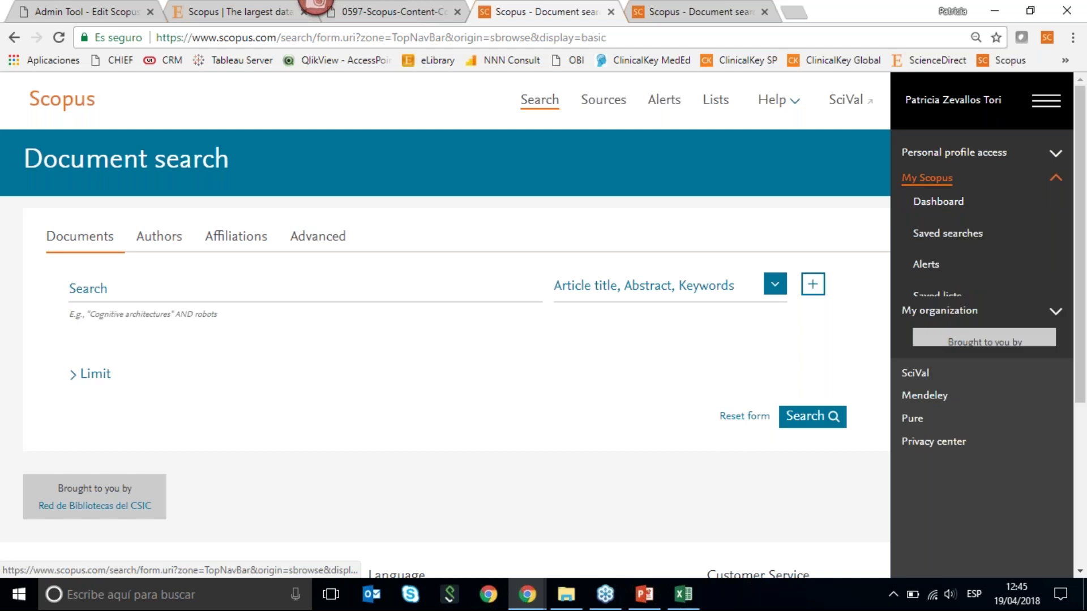
left_click(951, 252)
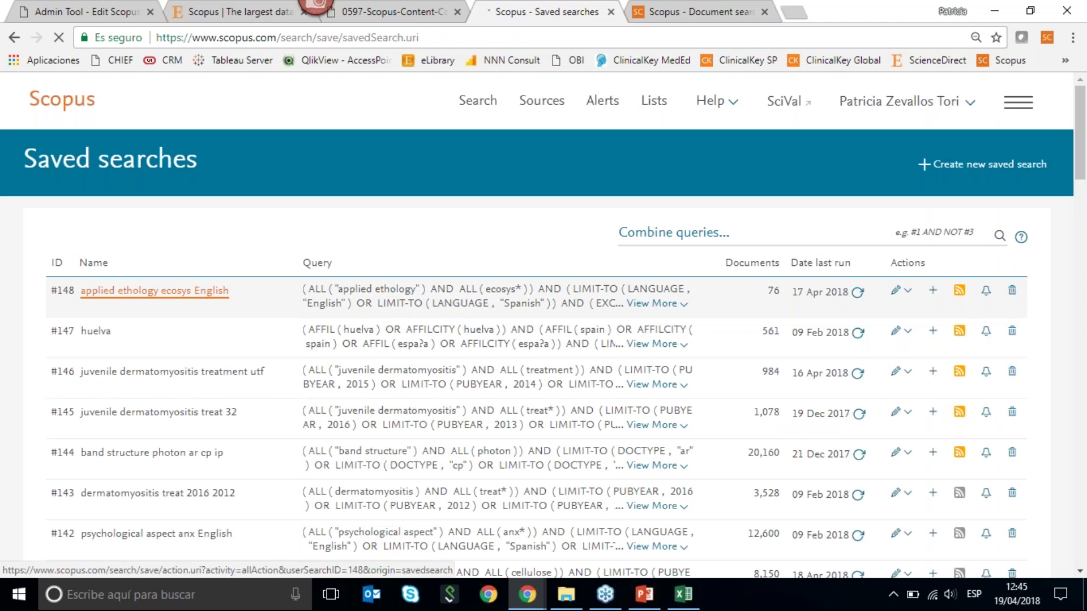
Run the saved search "applied ethology ecosys English" and open the details of its first document, on animal grouping for protection from parasites
left_click(201, 291)
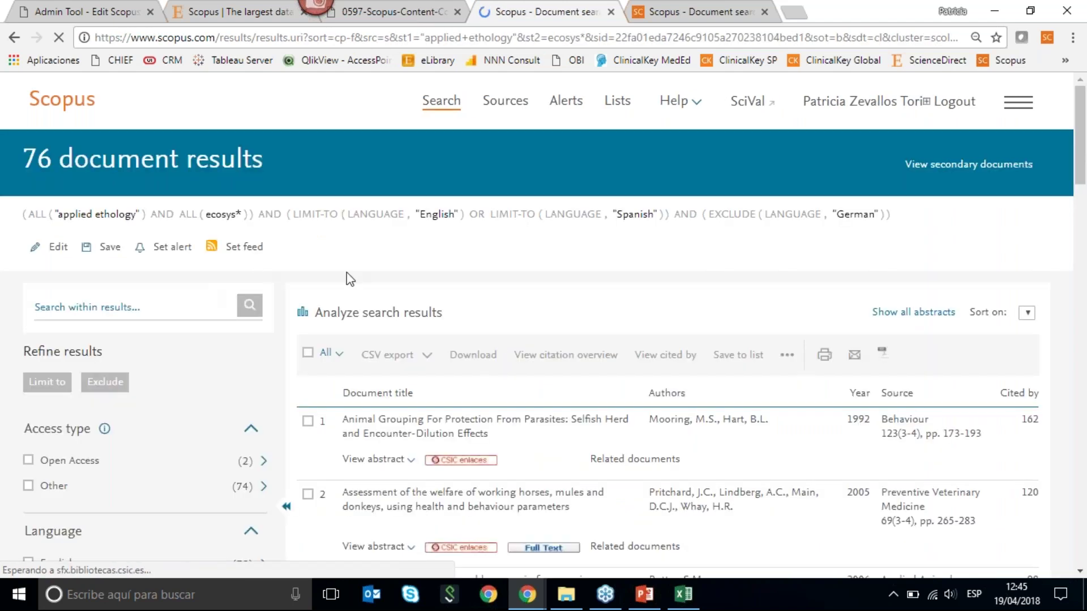
scroll(406, 378, "down", 1)
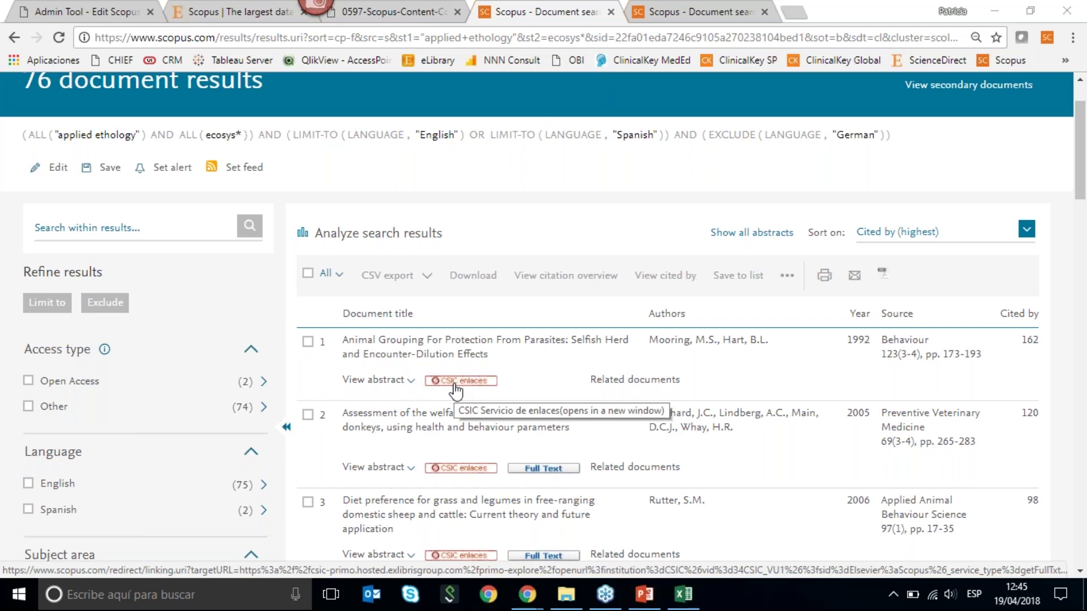
left_click(398, 348)
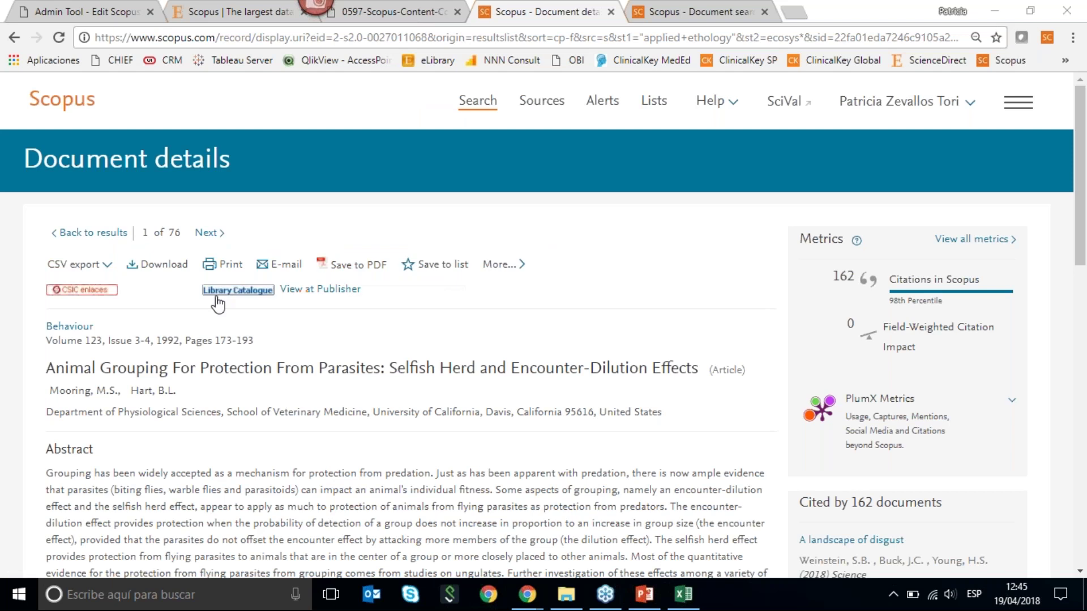
Follow the document's CSIC enlaces link to view its library record, and return to the document details to follow the Library Catalogue link
left_click(84, 292)
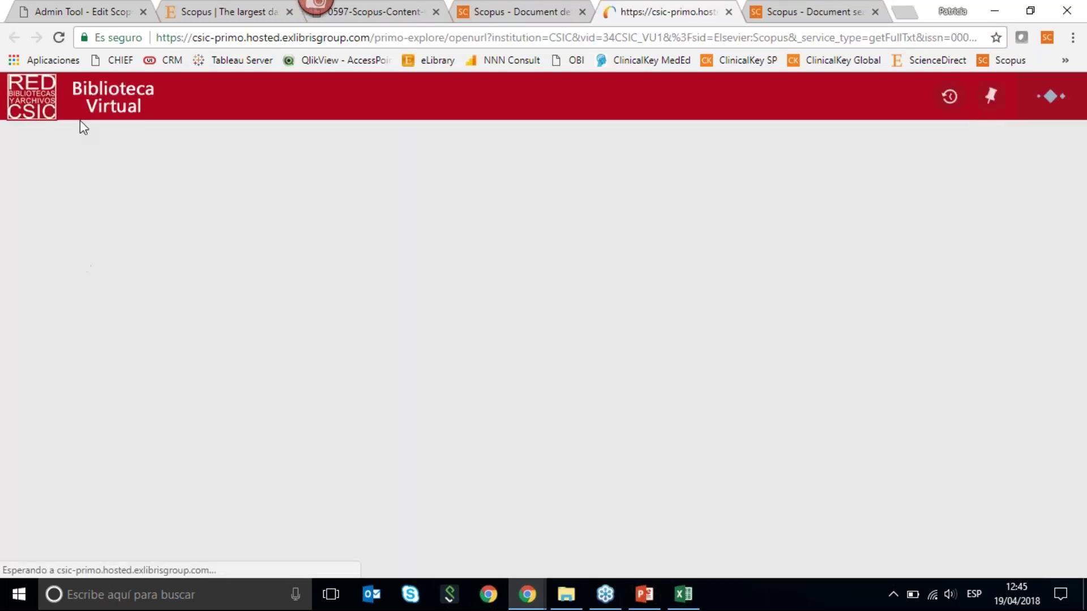
scroll(202, 284, "down", 1)
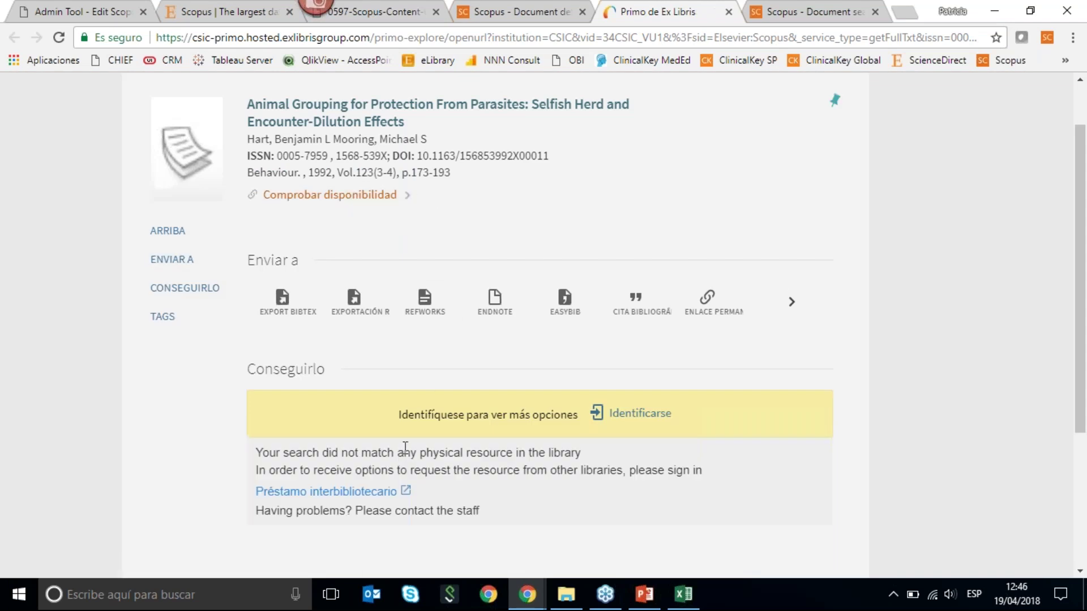
left_click(481, 11)
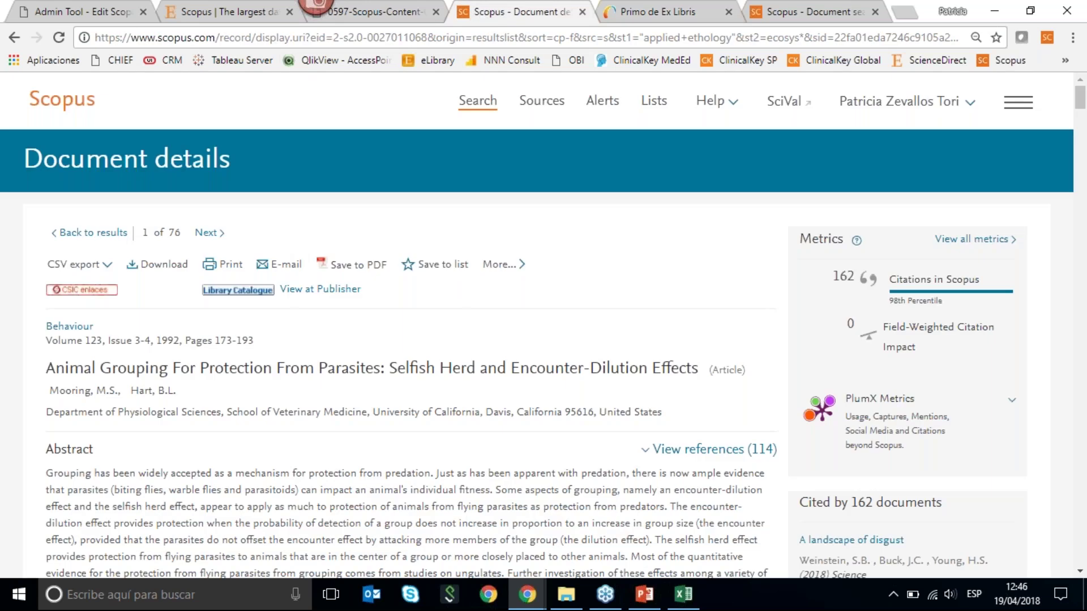
left_click(244, 295)
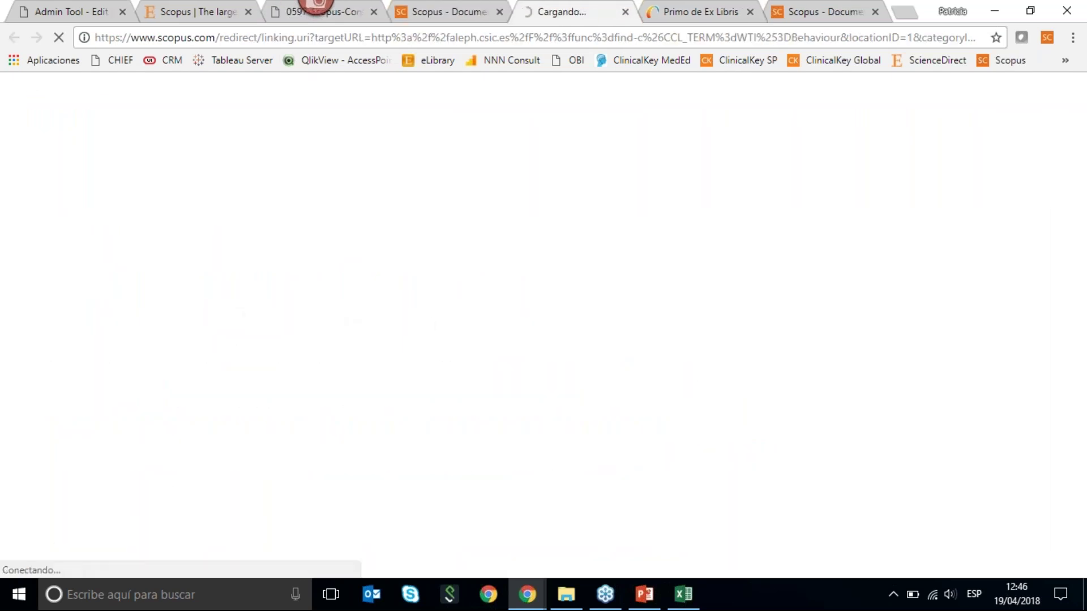